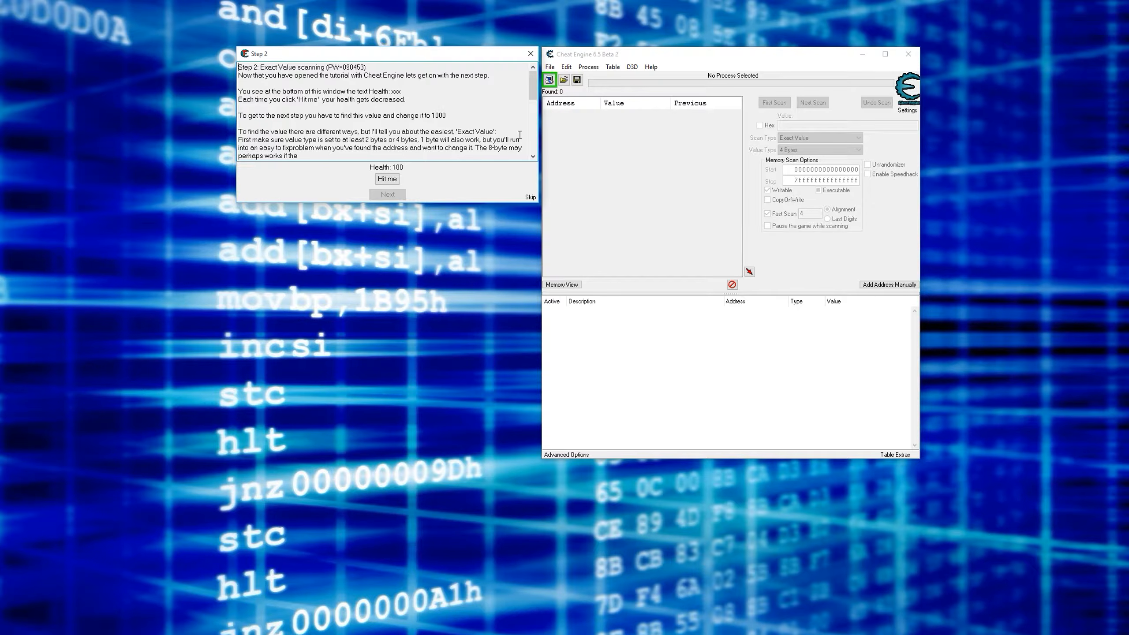
pyautogui.click(651, 67)
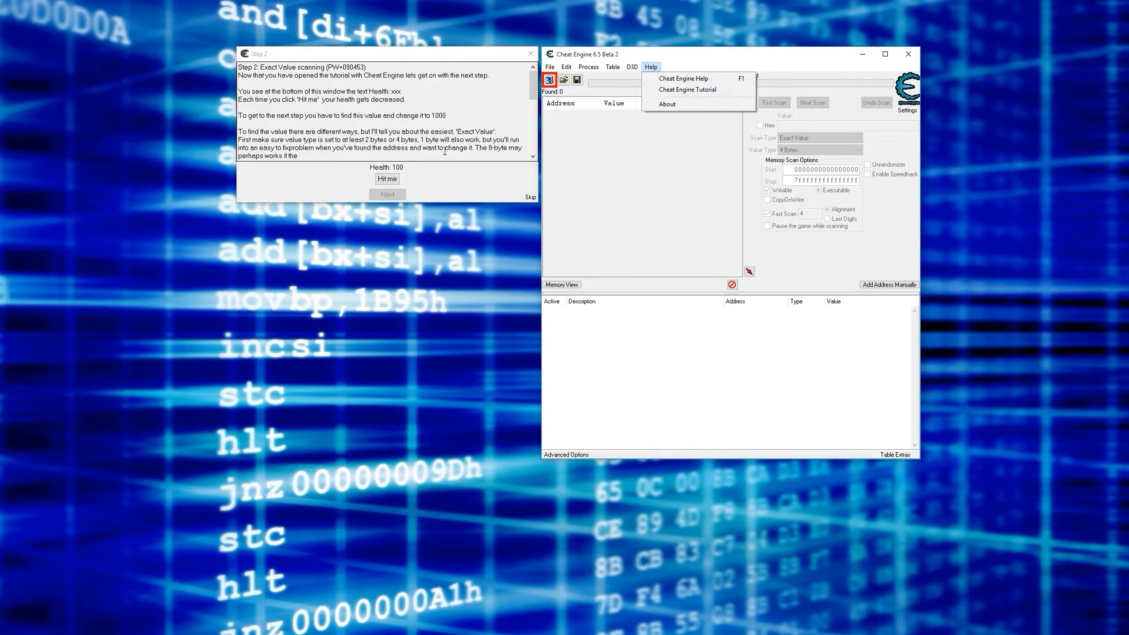
pyautogui.click(391, 109)
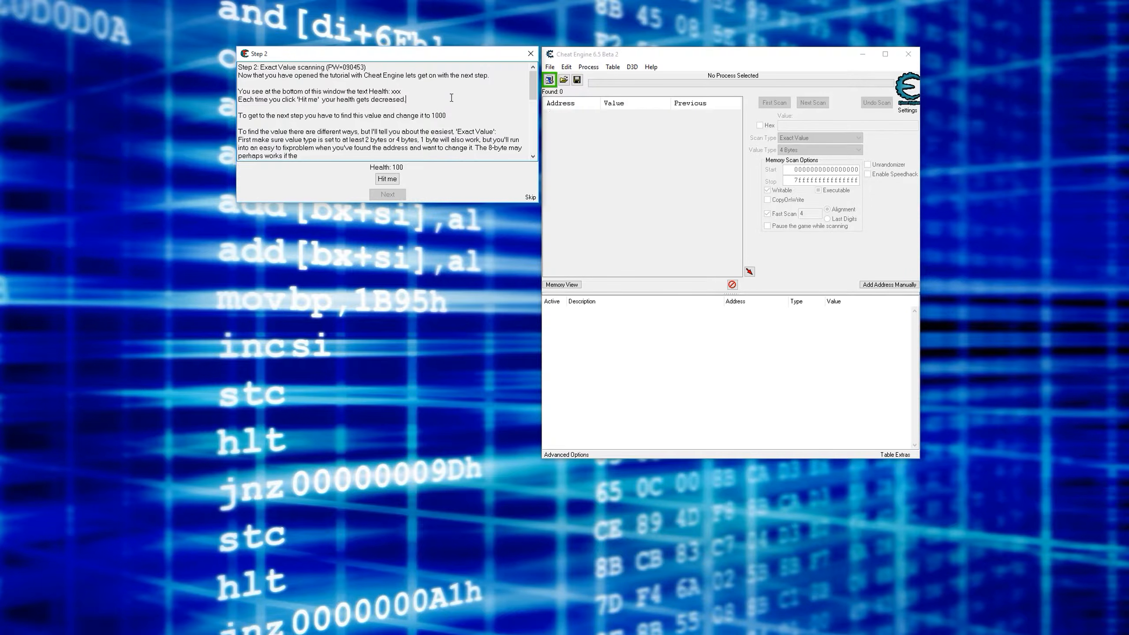
pyautogui.click(650, 176)
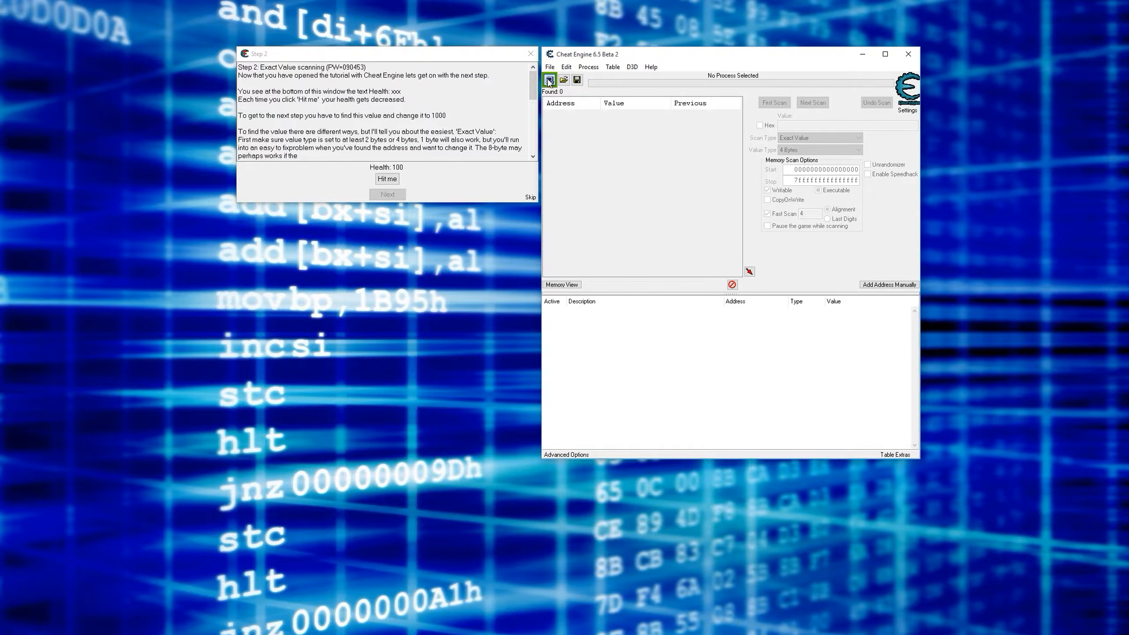
pyautogui.click(429, 117)
# - Open the process list and attach to the Tutorial-i386.exe process
pyautogui.click(549, 80)
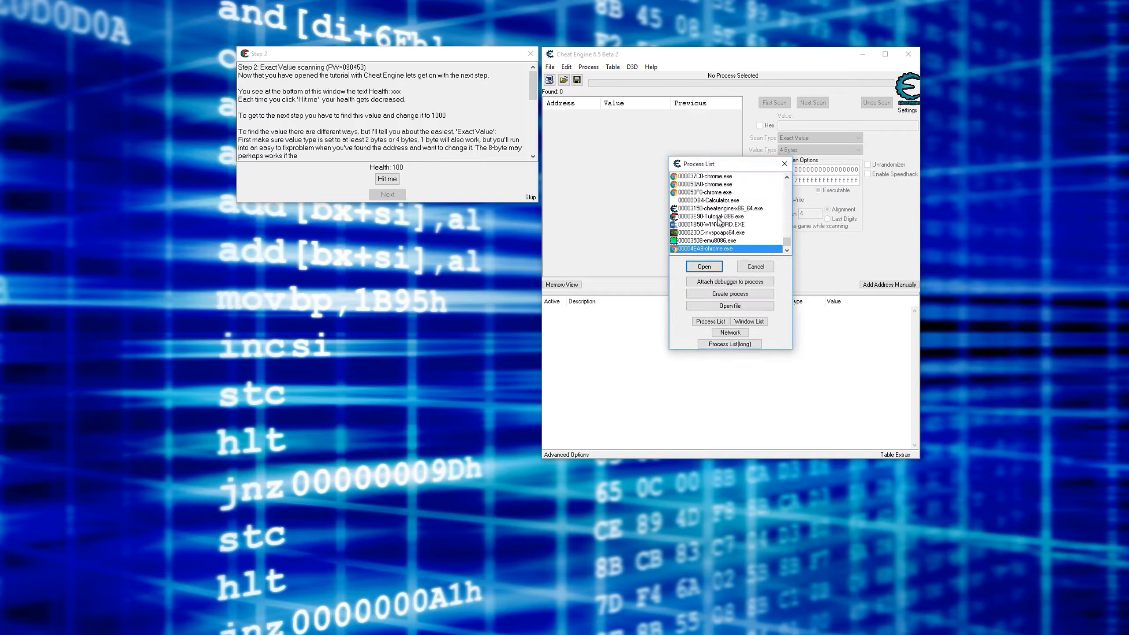
pyautogui.click(728, 248)
pyautogui.click(734, 216)
pyautogui.doubleClick(726, 217)
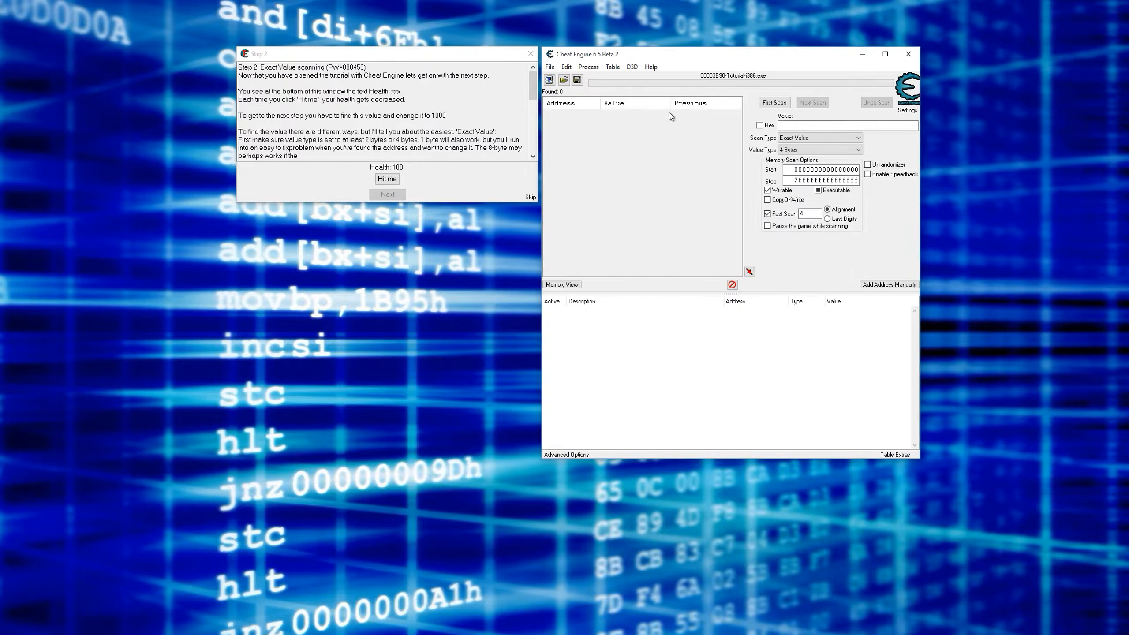
# - Scan for the exact health value 100, then take one hit in the tutorial and narrow the results with a next scan for 95
pyautogui.click(802, 125)
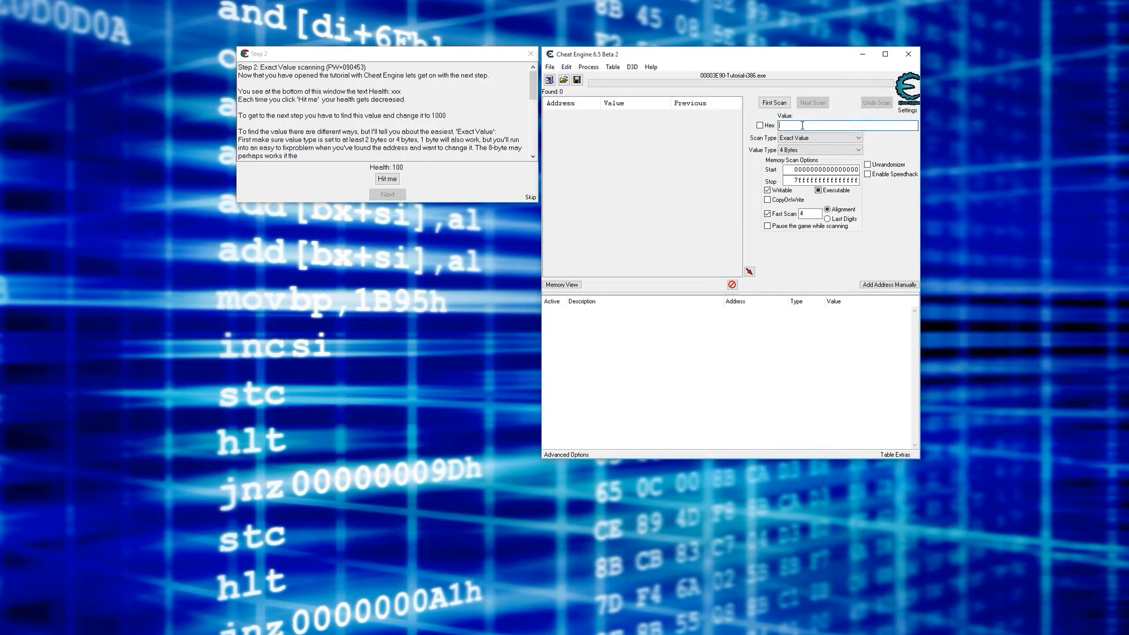
pyautogui.click(772, 108)
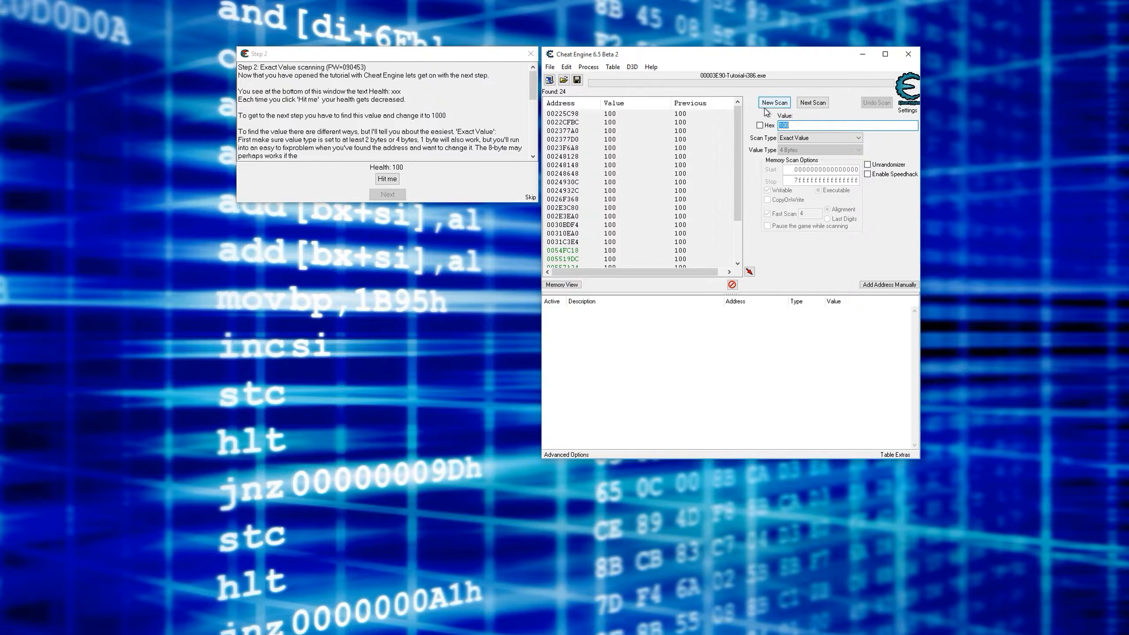
pyautogui.click(387, 178)
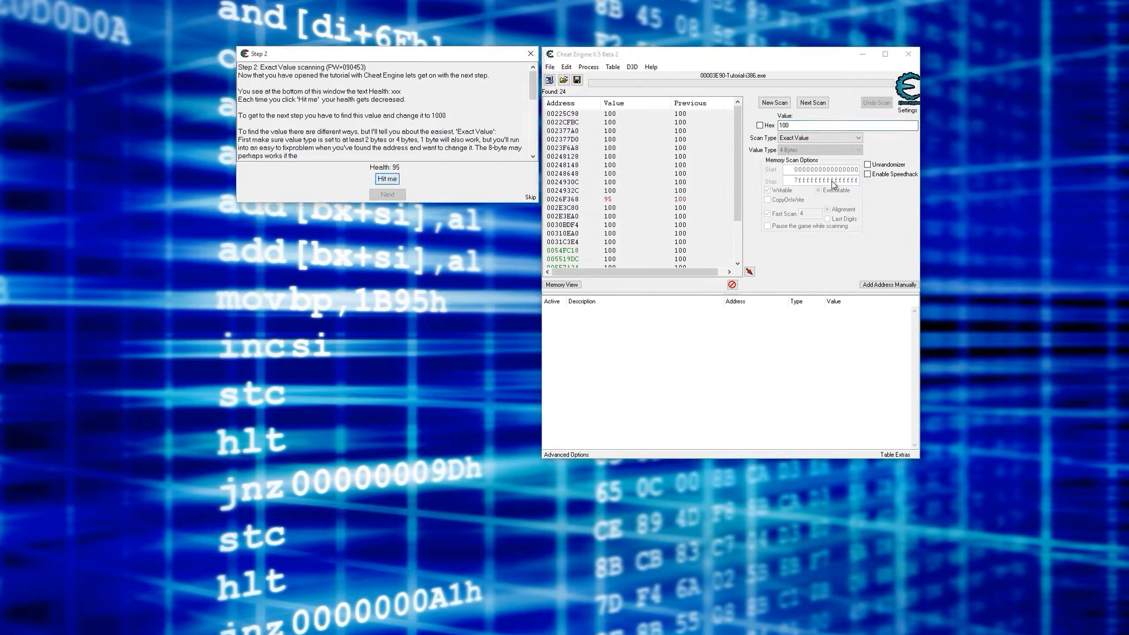
pyautogui.doubleClick(825, 126)
pyautogui.write('95')
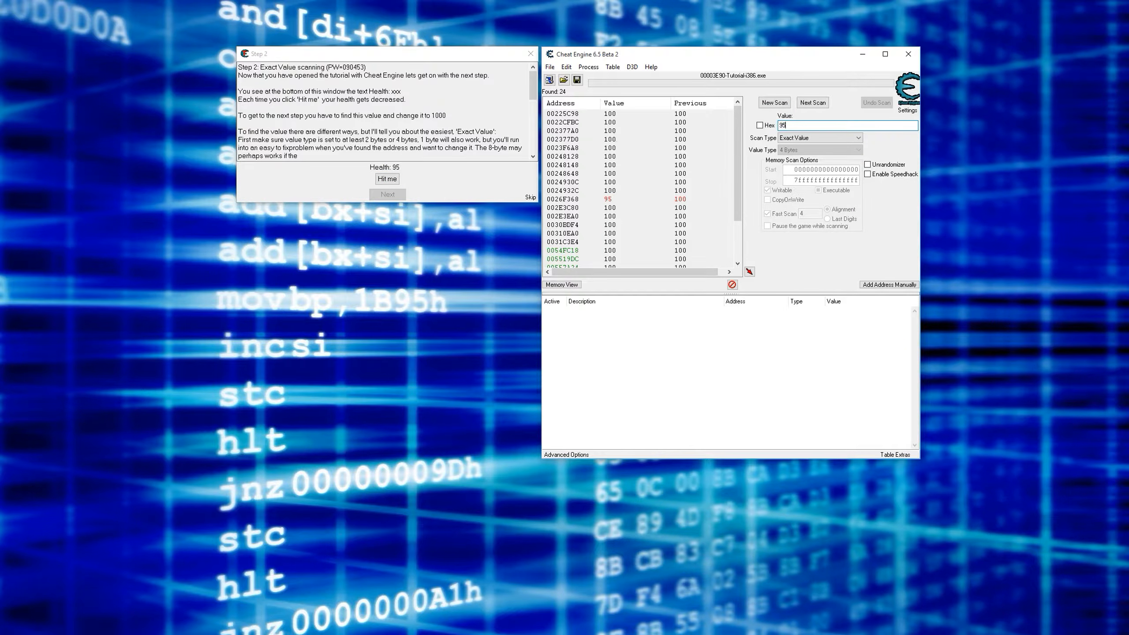
pyautogui.click(813, 104)
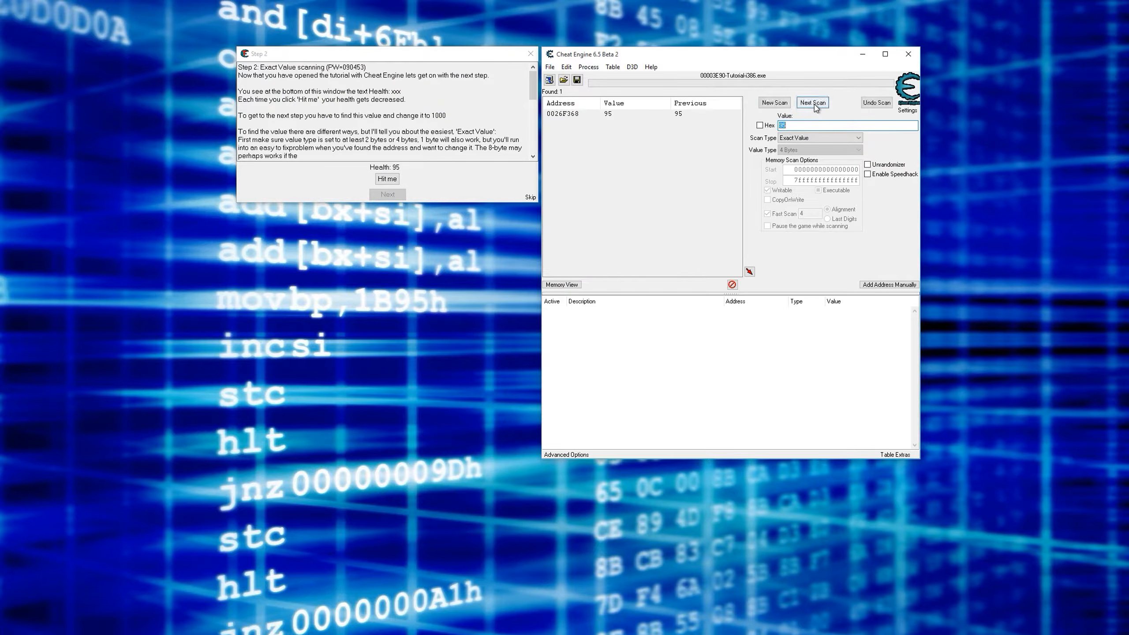
# - Add the found health address to the address list and change its value to 1000
pyautogui.click(571, 114)
pyautogui.doubleClick(628, 115)
pyautogui.click(428, 113)
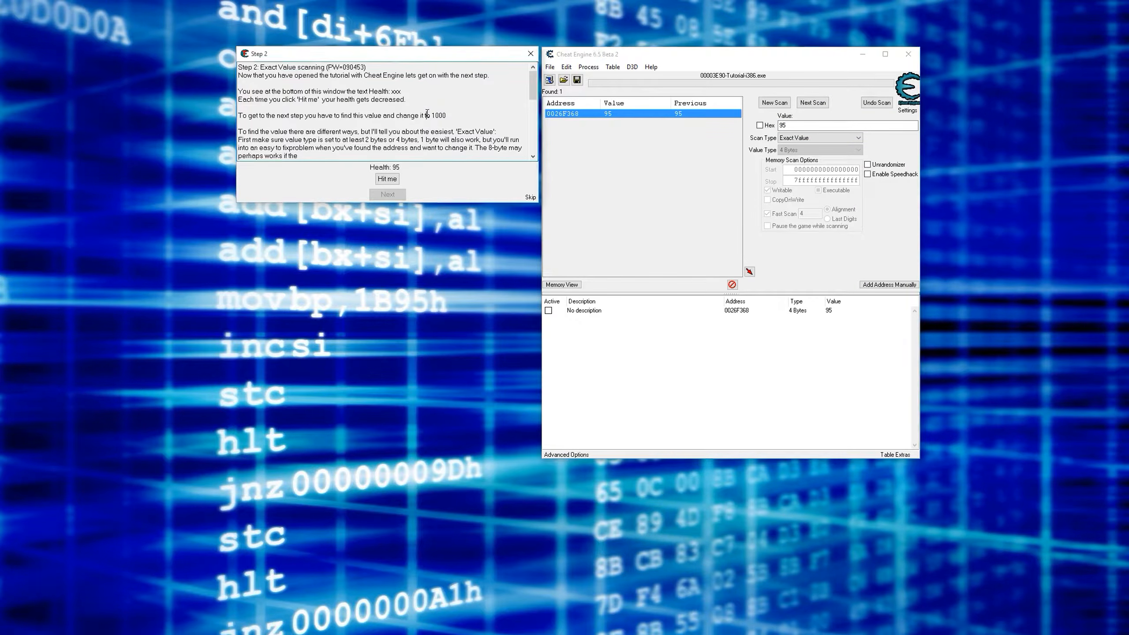
pyautogui.doubleClick(439, 115)
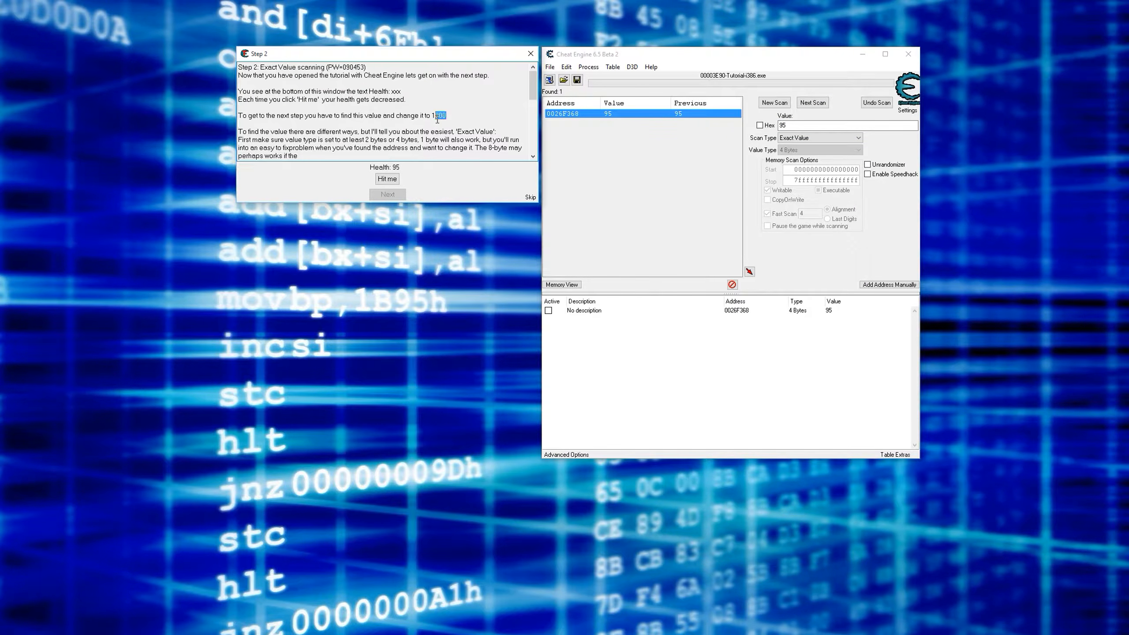
pyautogui.click(835, 314)
pyautogui.doubleClick(835, 313)
pyautogui.write('1000')
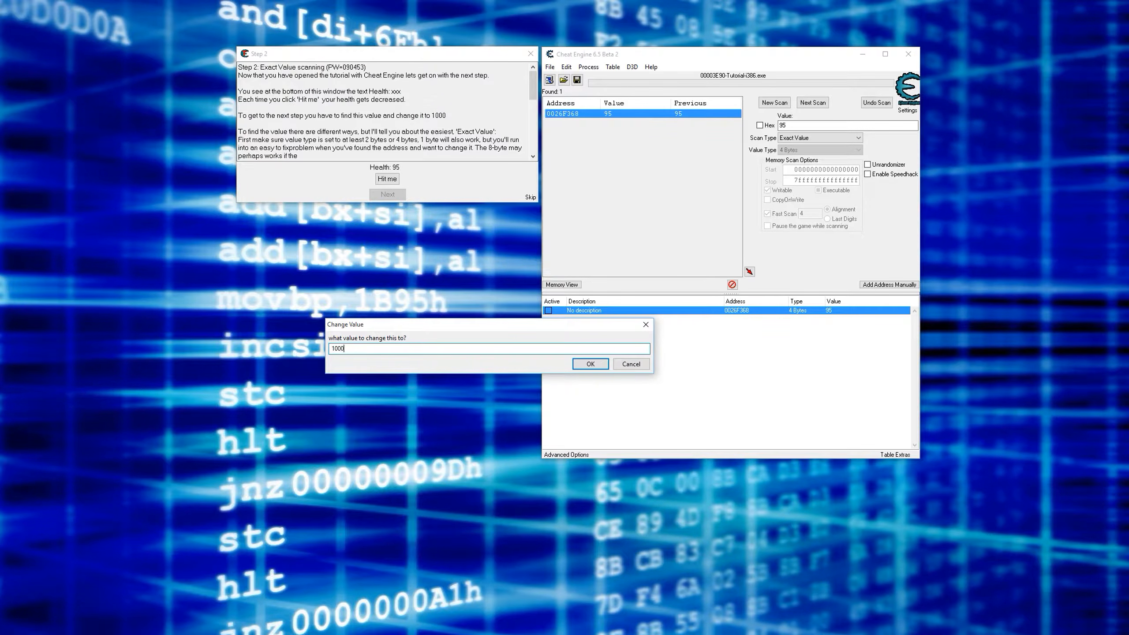
pyautogui.click(587, 364)
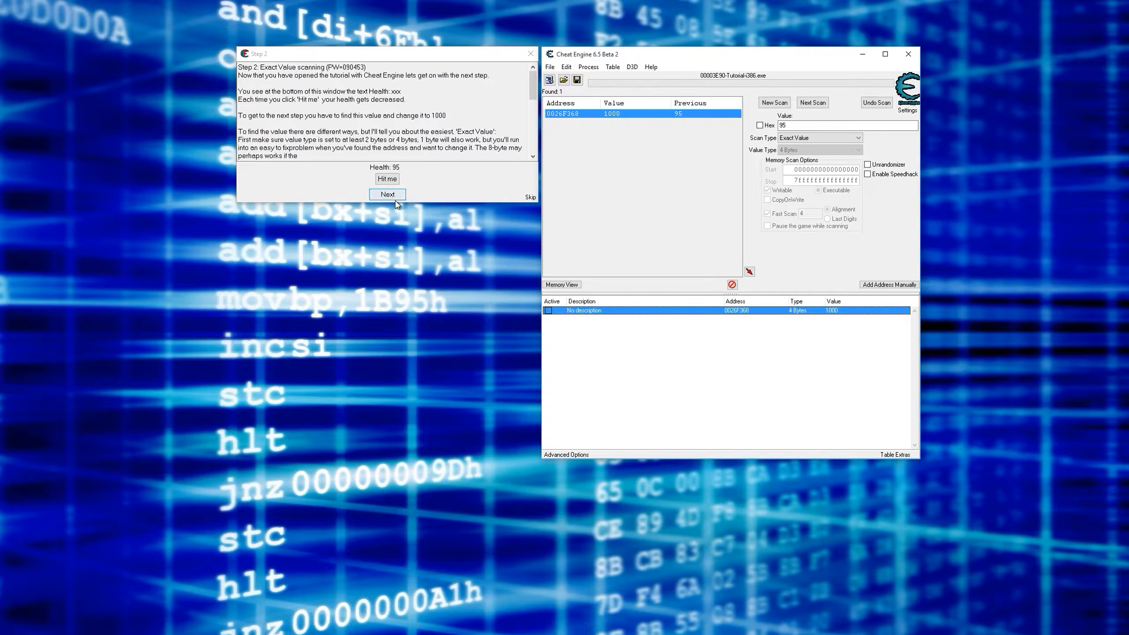
# - Advance the tutorial to Step 3, then close it and confirm quitting
pyautogui.click(390, 195)
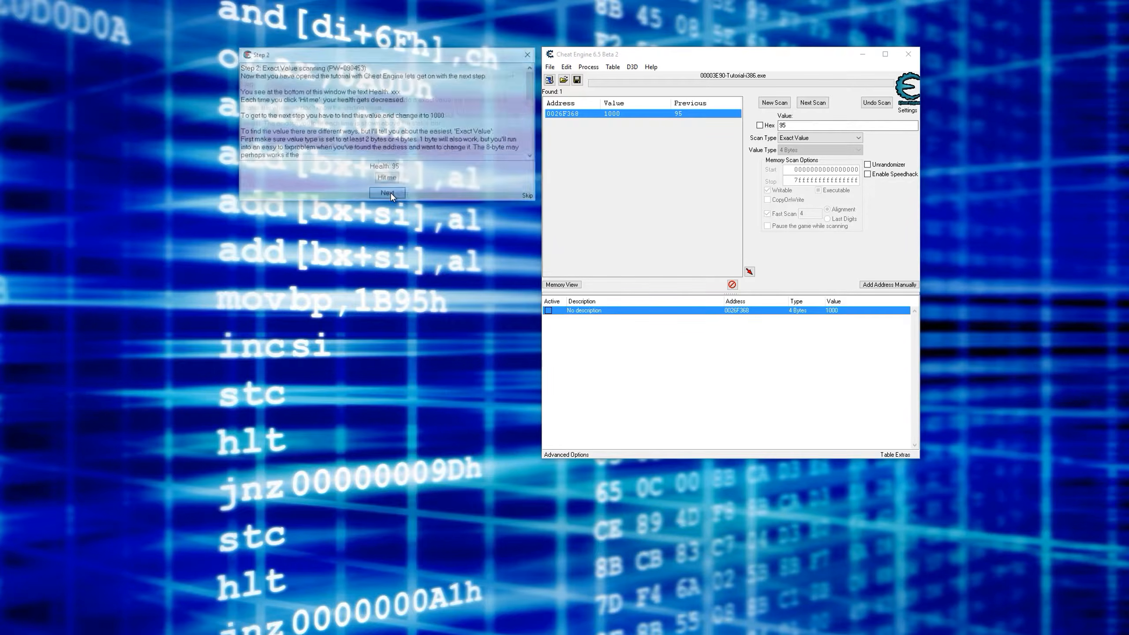
pyautogui.click(531, 54)
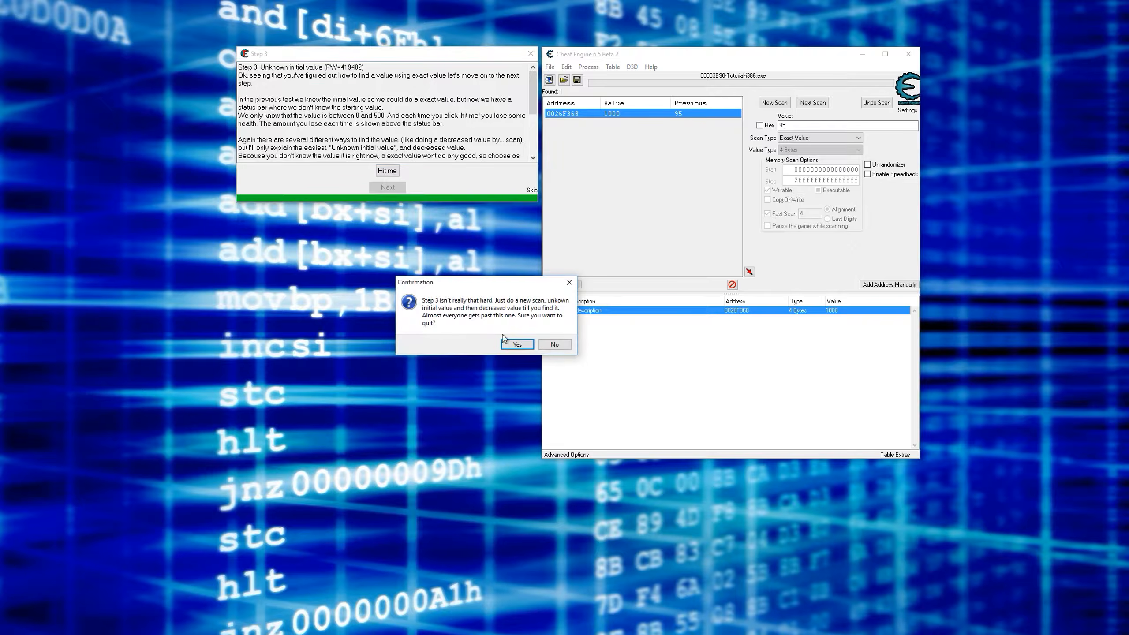
pyautogui.click(517, 345)
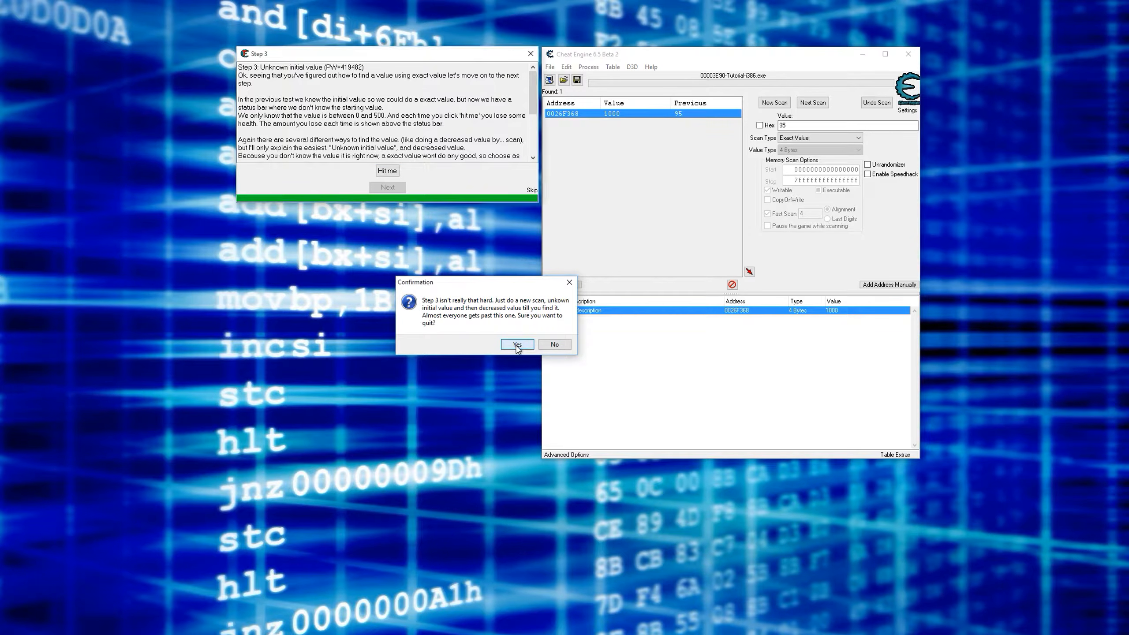
# - Relaunch the Cheat Engine Tutorial, advance to Step 2 and place its window beside the scanner
pyautogui.click(650, 67)
pyautogui.click(680, 89)
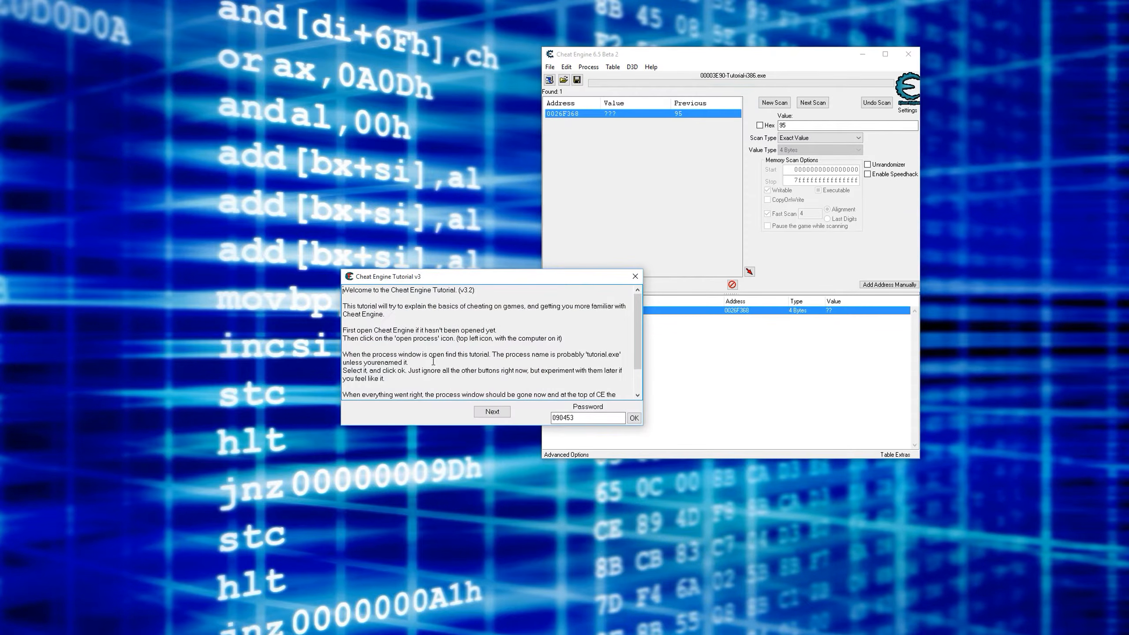
pyautogui.click(494, 411)
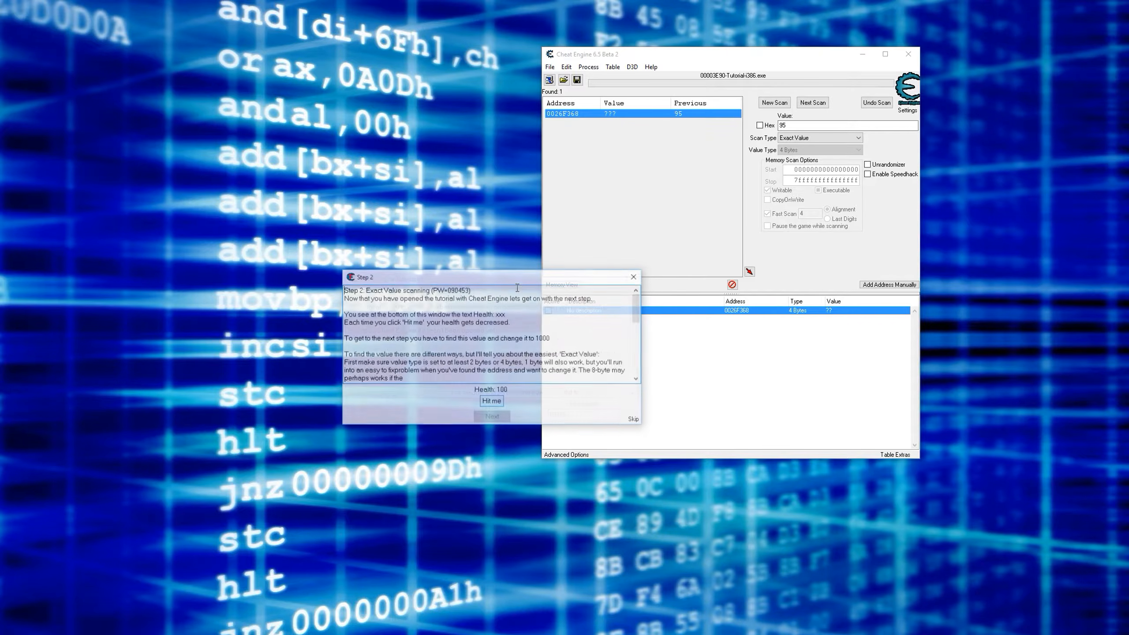
pyautogui.moveTo(534, 279); pyautogui.dragTo(431, 58)
# - Attach to the relaunched Tutorial-i386.exe process without keeping the current address list
pyautogui.click(549, 80)
pyautogui.doubleClick(716, 249)
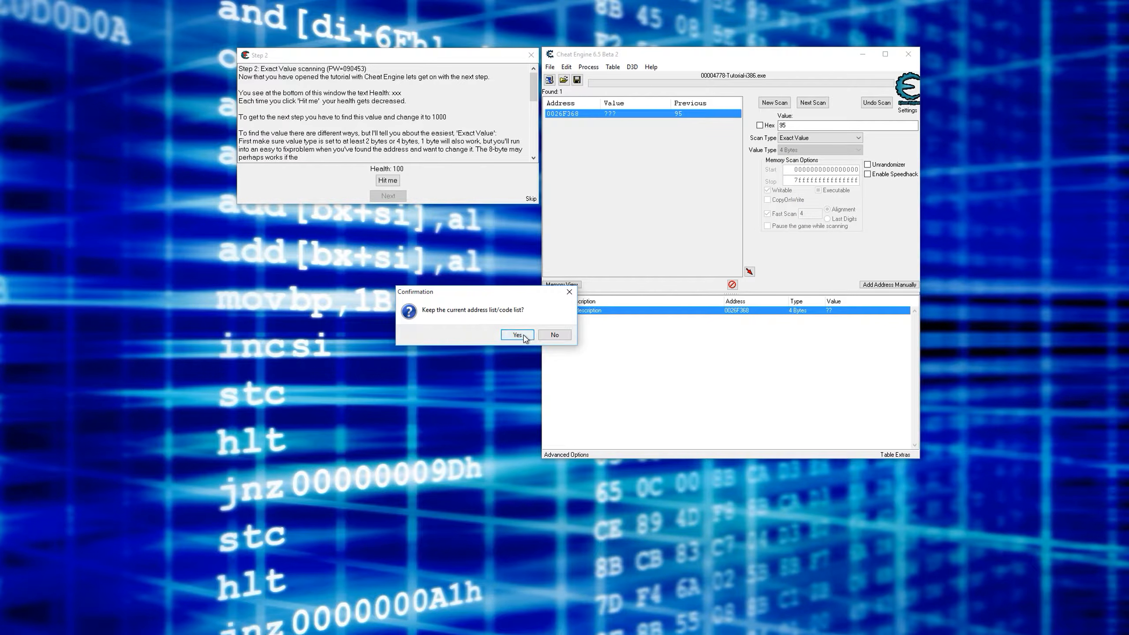
pyautogui.click(554, 336)
# - Run a new exact-value scan for 100, then take one hit in the tutorial and narrow the results with a next scan for 96
pyautogui.doubleClick(782, 125)
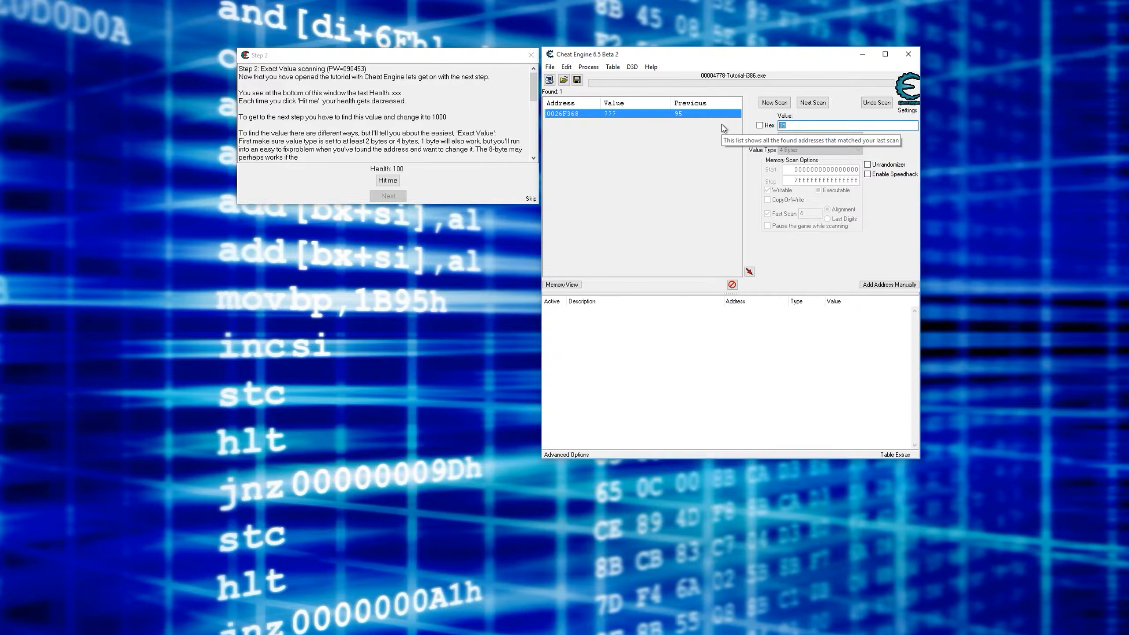
pyautogui.write('100')
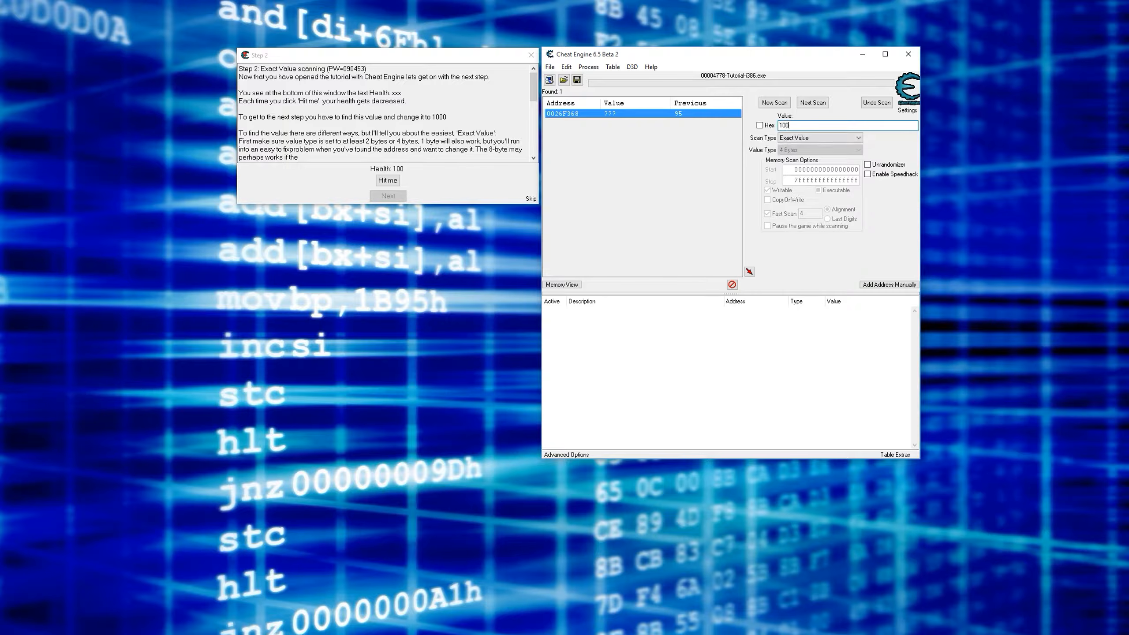
pyautogui.click(781, 108)
pyautogui.click(780, 108)
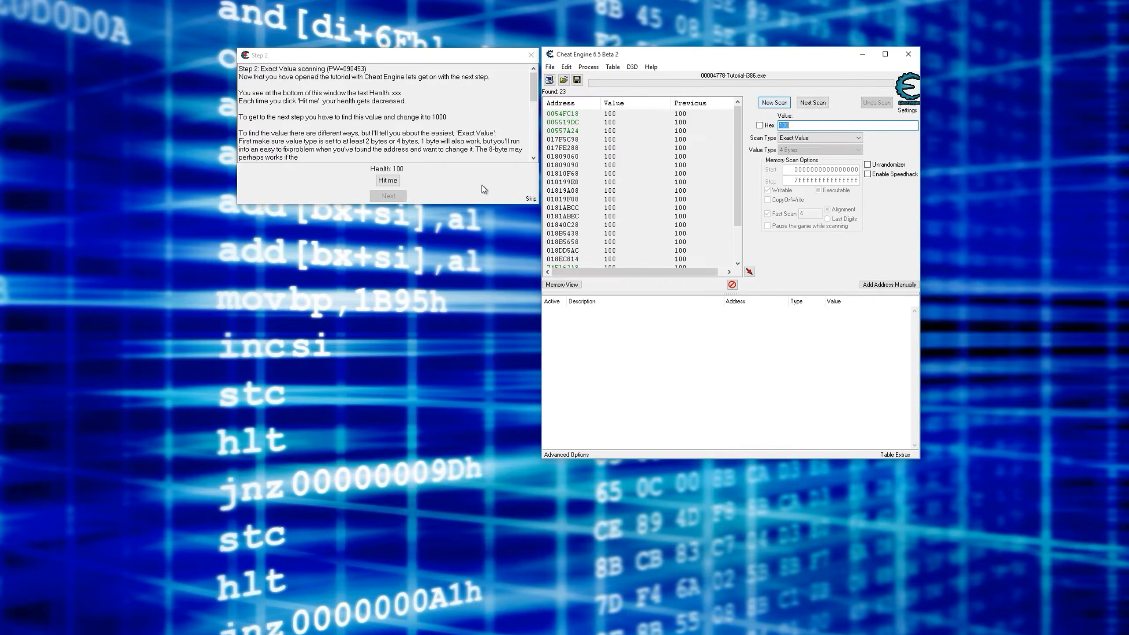
pyautogui.click(388, 181)
pyautogui.write('96')
pyautogui.click(798, 105)
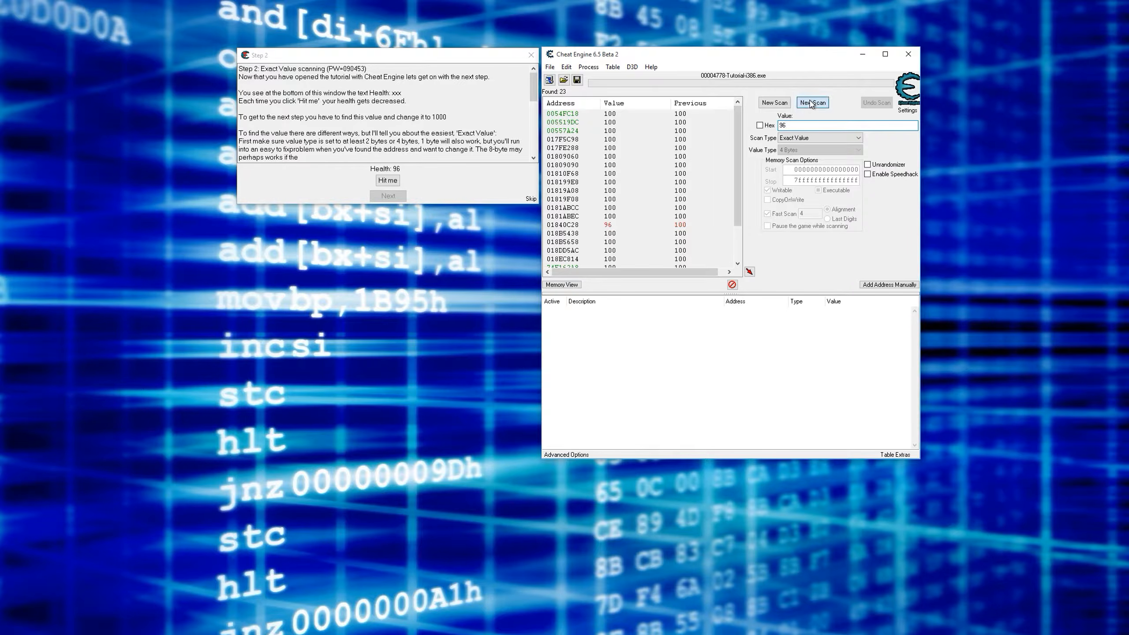
# - Add the found health address to the address list and start tracking what writes to it, allowing the debugger to attach
pyautogui.click(577, 114)
pyautogui.doubleClick(579, 115)
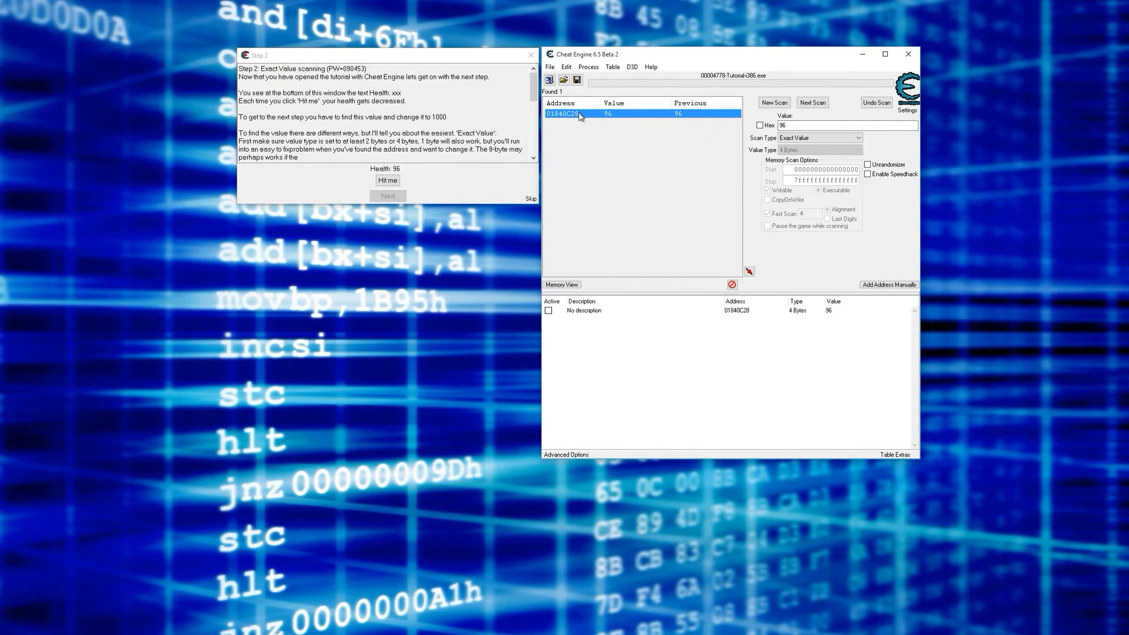
pyautogui.click(826, 313)
pyautogui.rightClick(824, 311)
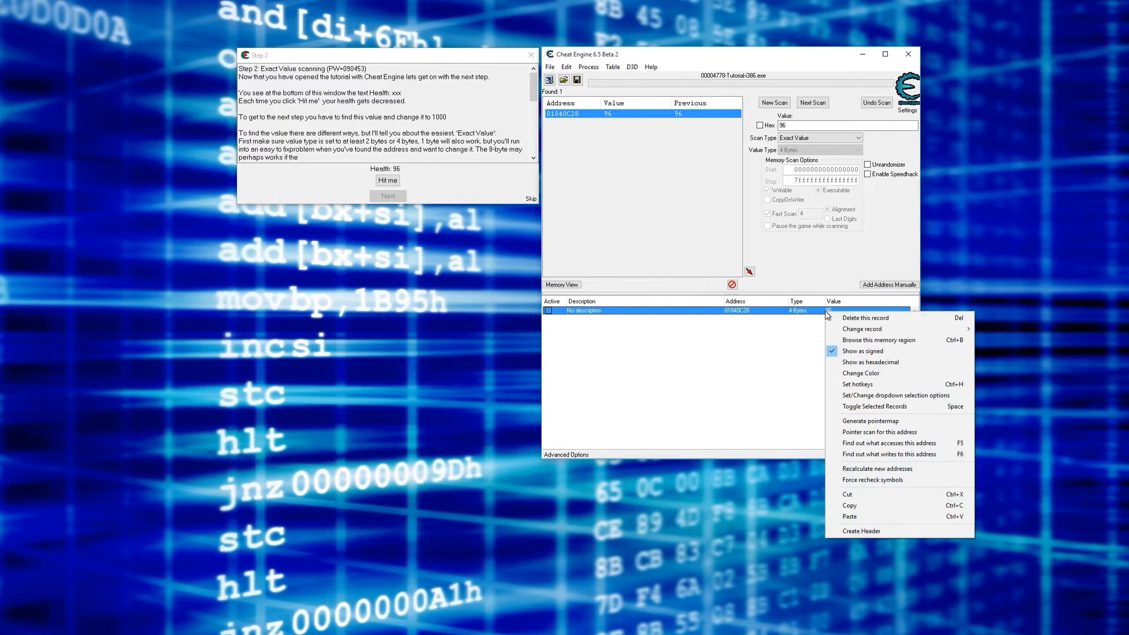
pyautogui.click(891, 454)
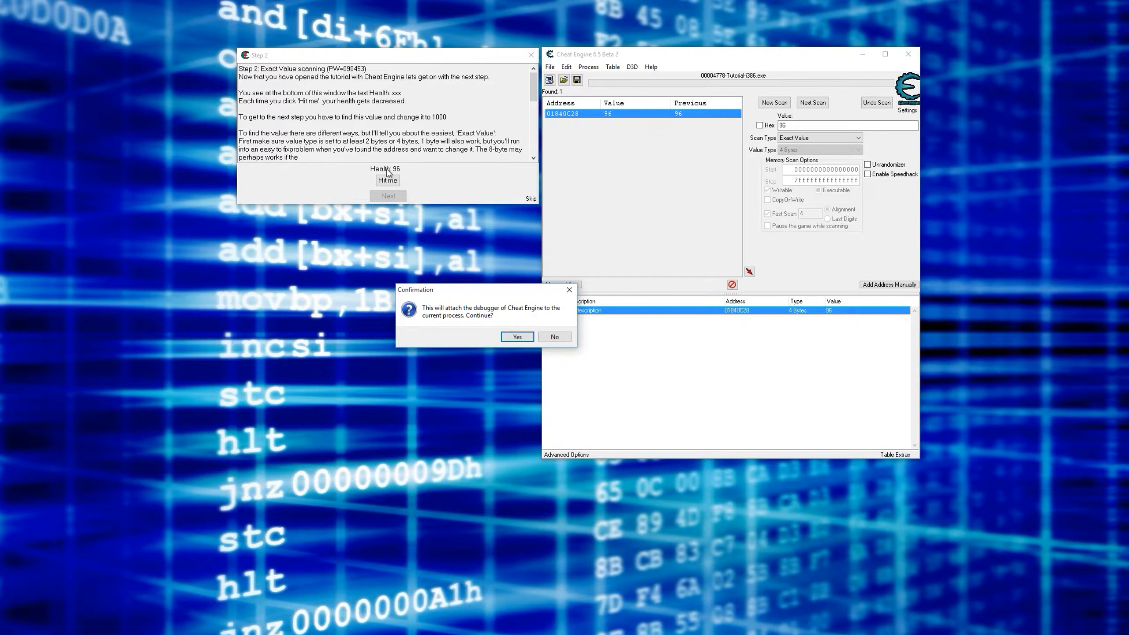
pyautogui.click(516, 336)
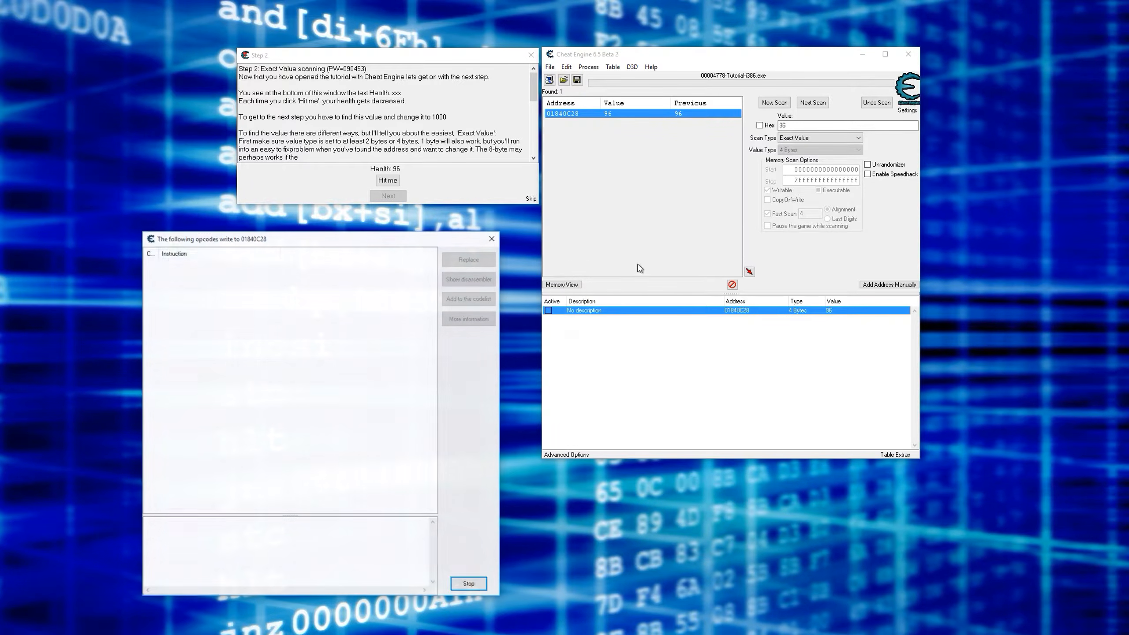
# - Take one hit in the tutorial to capture the writing instruction, and select that instruction in the opcode window
pyautogui.moveTo(327, 240); pyautogui.dragTo(684, 85)
pyautogui.click(387, 180)
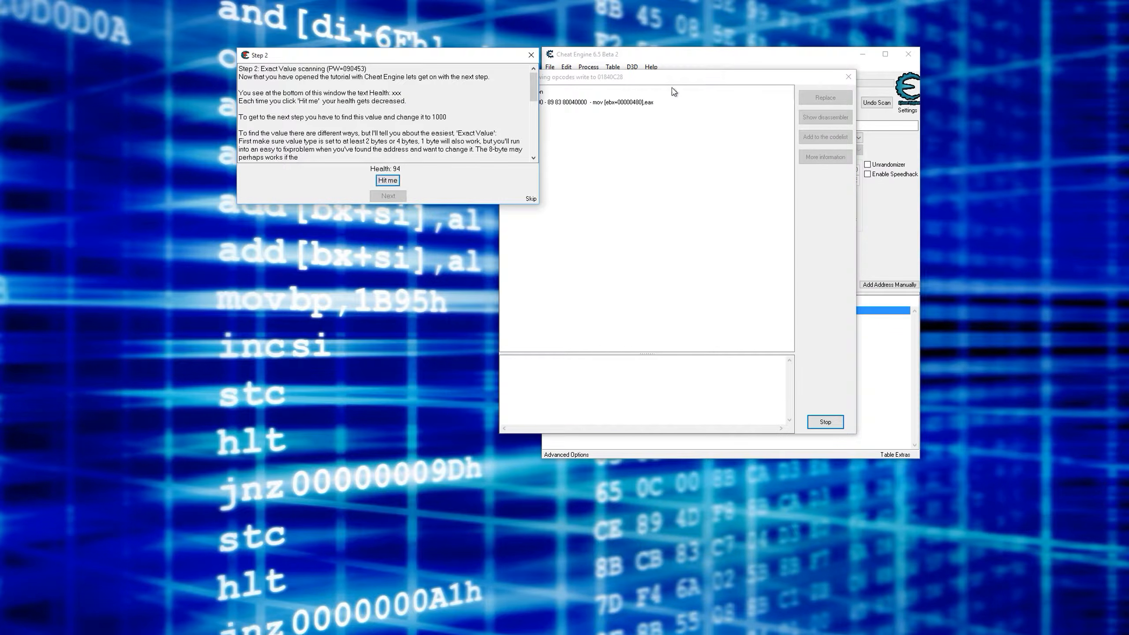
pyautogui.click(622, 103)
pyautogui.moveTo(645, 82); pyautogui.dragTo(546, 90)
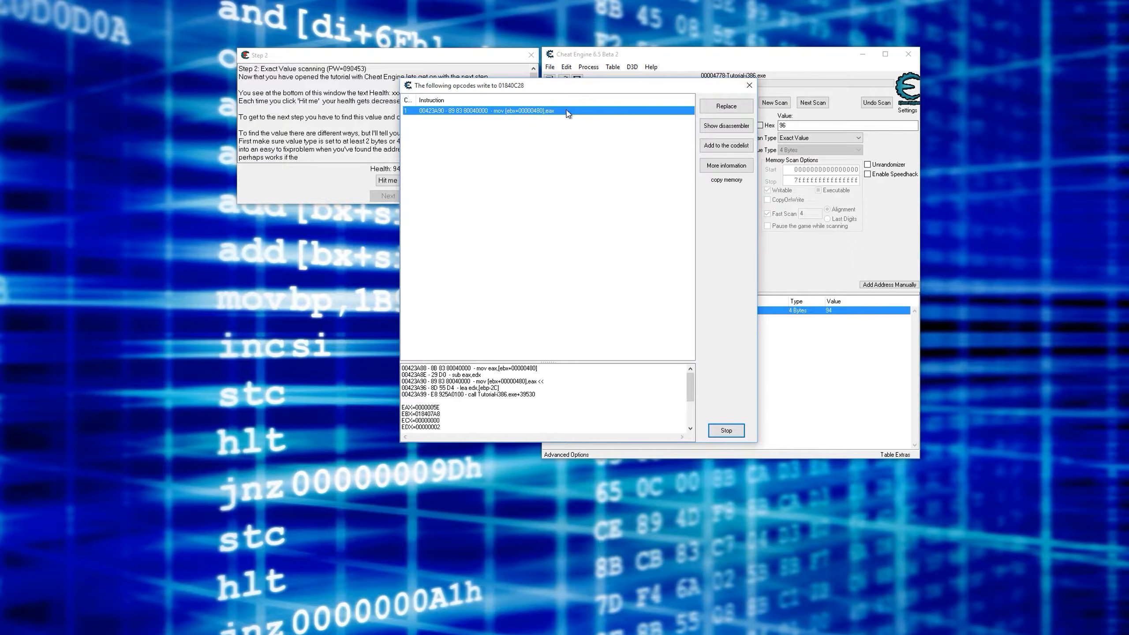
# - Show the captured mov [ebx+00000480],eax instruction in the disassembler and examine it with its surrounding code
pyautogui.click(725, 127)
pyautogui.moveTo(191, 274); pyautogui.dragTo(616, 113)
pyautogui.scroll(3, 624, 209)
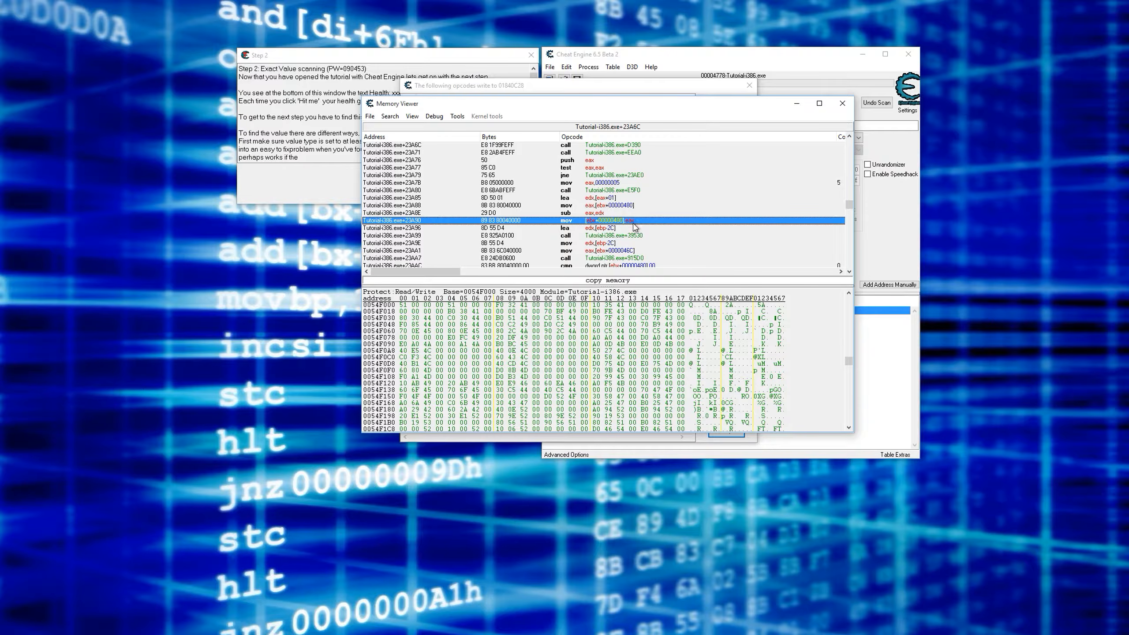
pyautogui.press('Down')
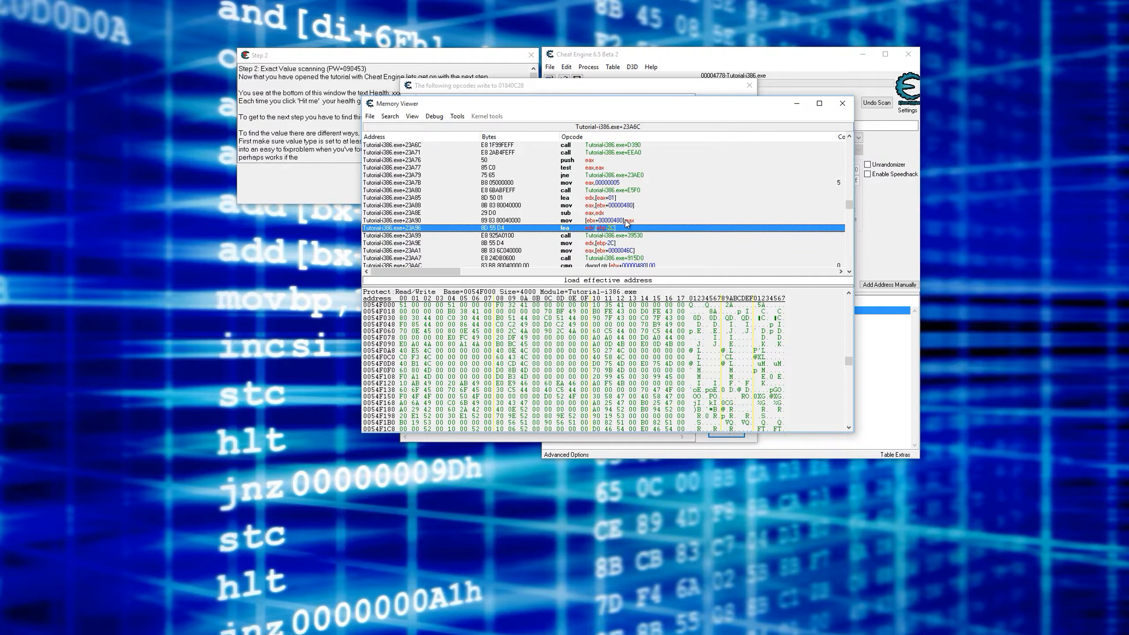
pyautogui.click(625, 220)
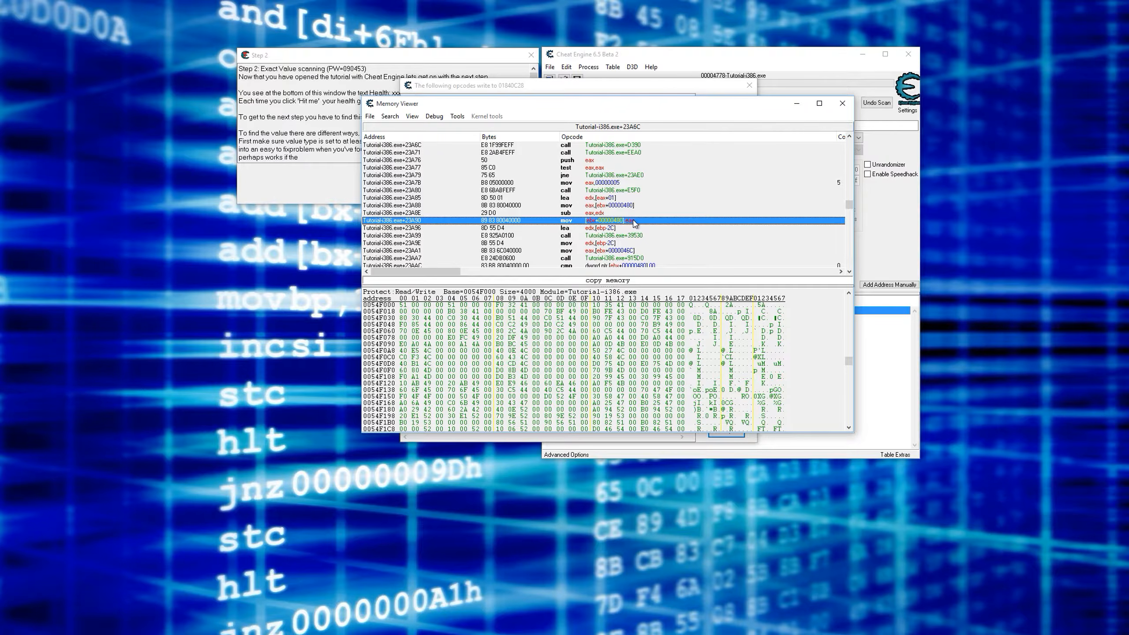
# - Copy the hex digits 5E of the EAX register from the captured instruction's details and return to the main scanner window
pyautogui.moveTo(559, 90); pyautogui.dragTo(510, 87)
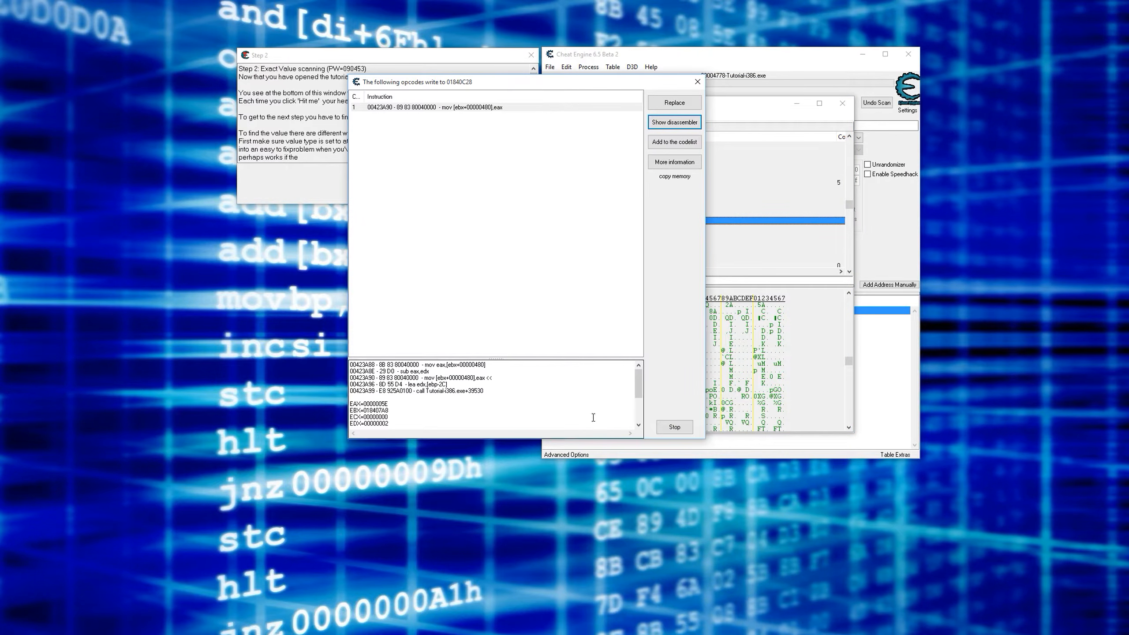
pyautogui.moveTo(383, 404); pyautogui.dragTo(388, 403)
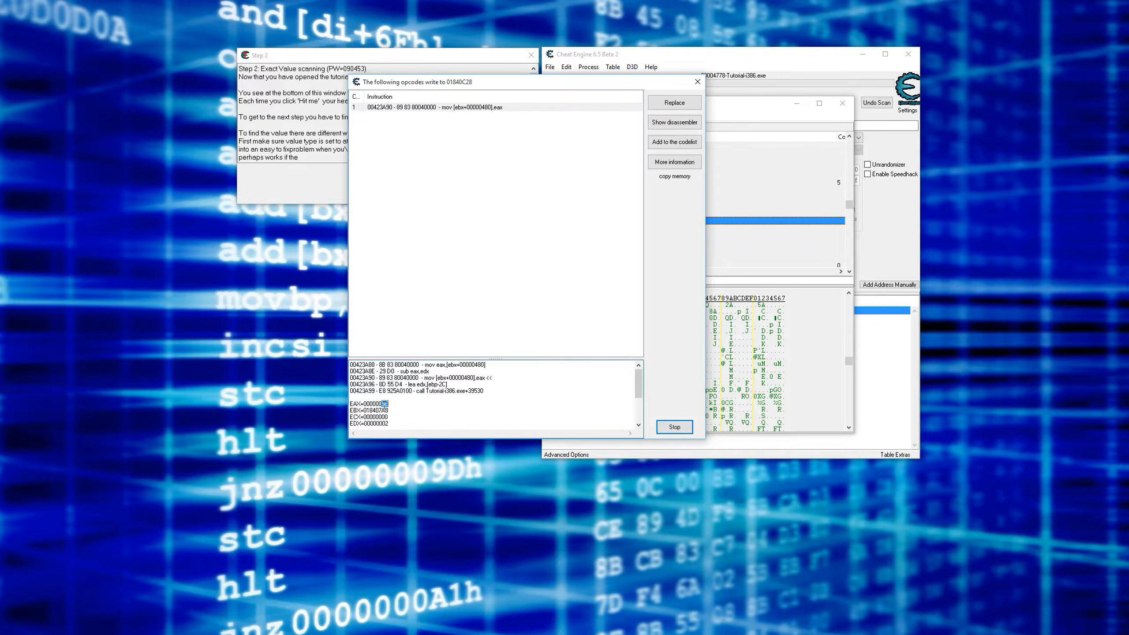
pyautogui.rightClick(384, 403)
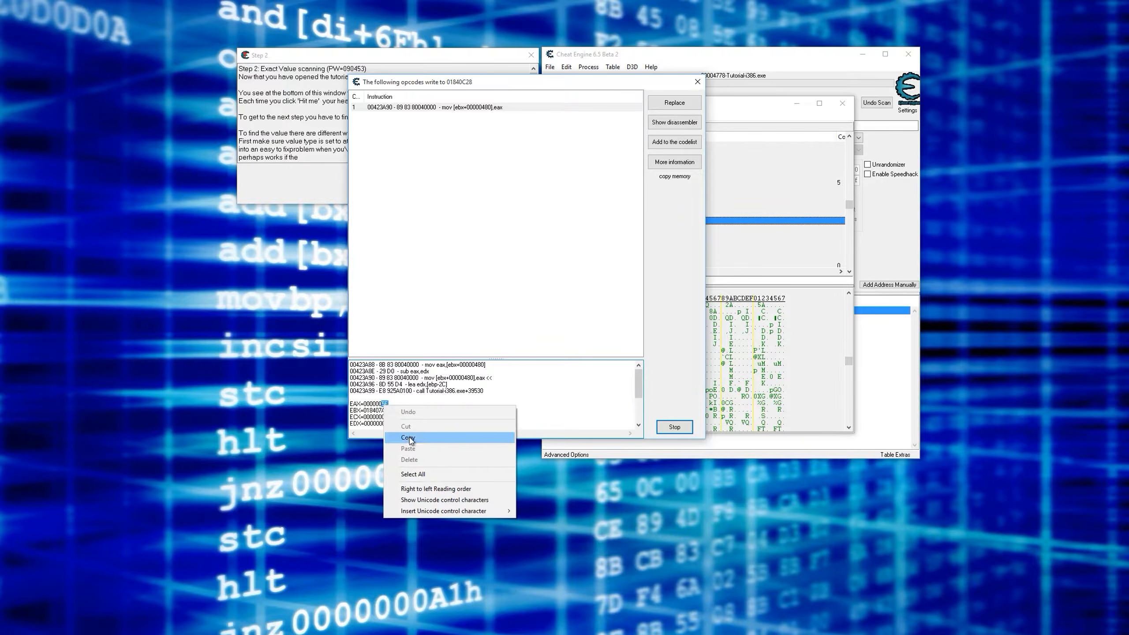
pyautogui.click(440, 439)
pyautogui.click(804, 84)
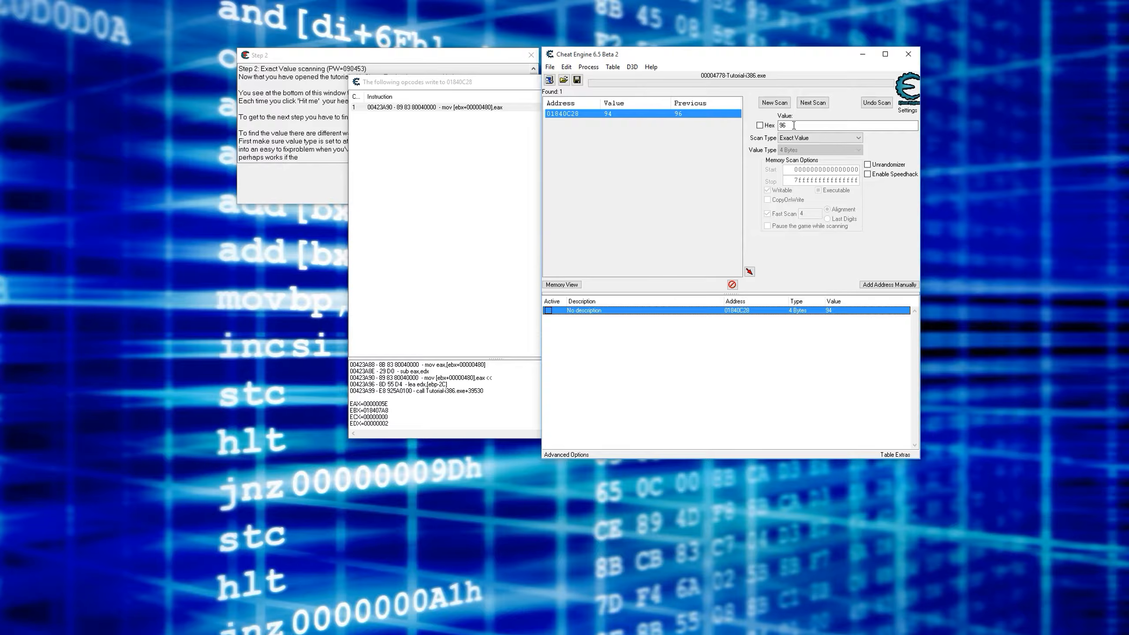
# - Convert the hex value 5E to decimal in the scan value field and compare it with the tutorial's health and the EAX register
pyautogui.click(758, 126)
pyautogui.press('Tab')
pyautogui.write('5E')
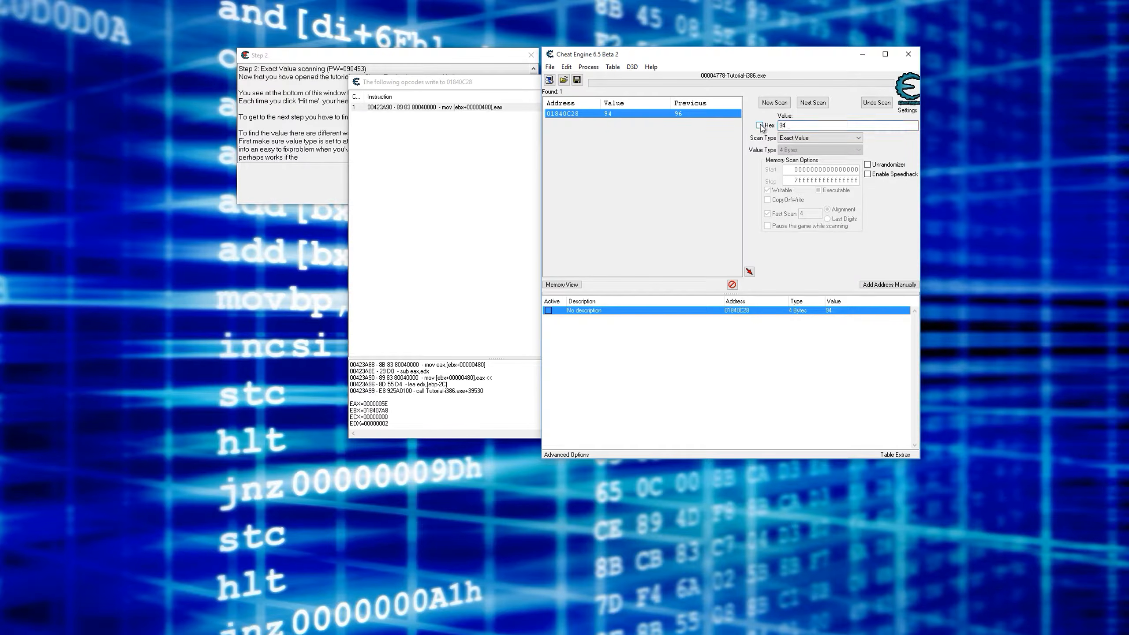
pyautogui.click(332, 175)
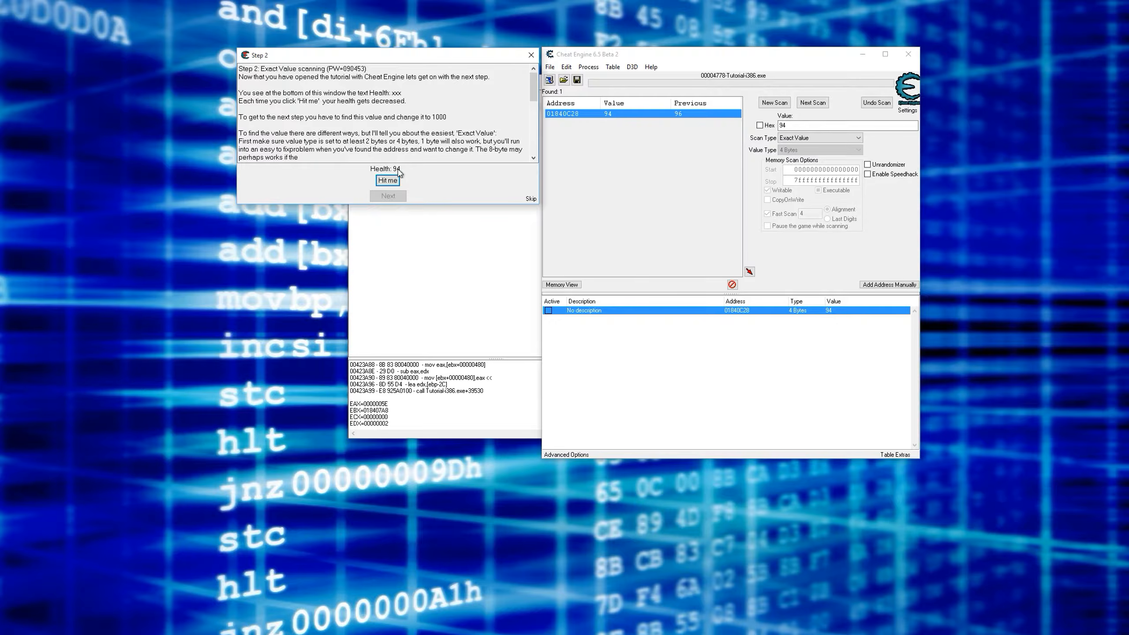
pyautogui.moveTo(389, 405); pyautogui.dragTo(360, 403)
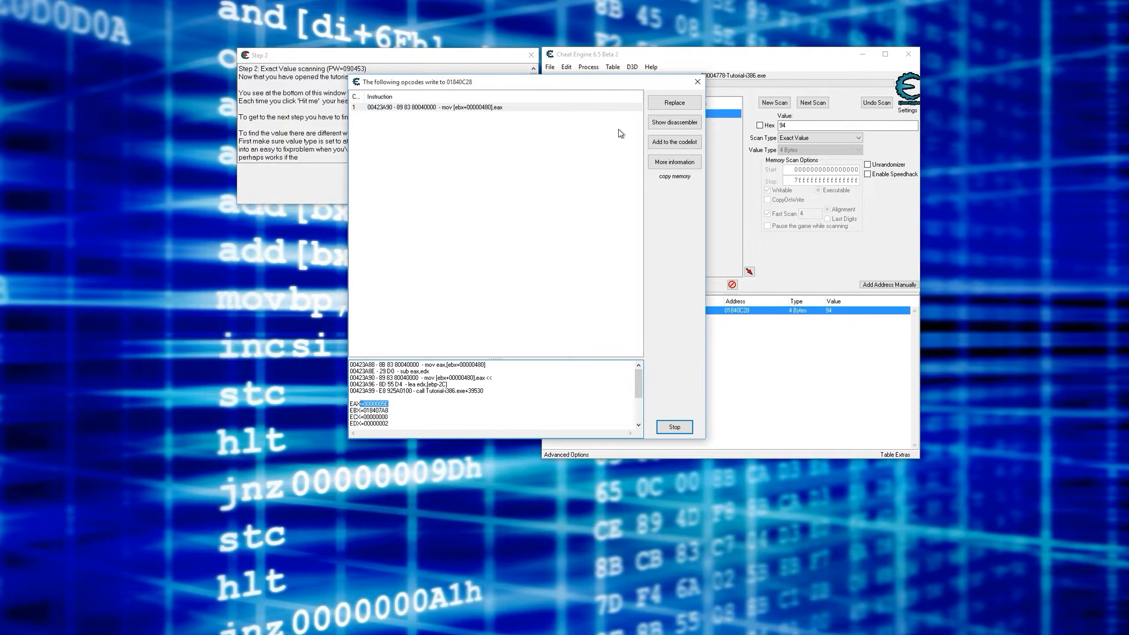
# - Bring the Memory Viewer with the captured mov instruction selected out from behind the other windows and open an empty Auto Assemble window
pyautogui.moveTo(602, 81); pyautogui.dragTo(708, 87)
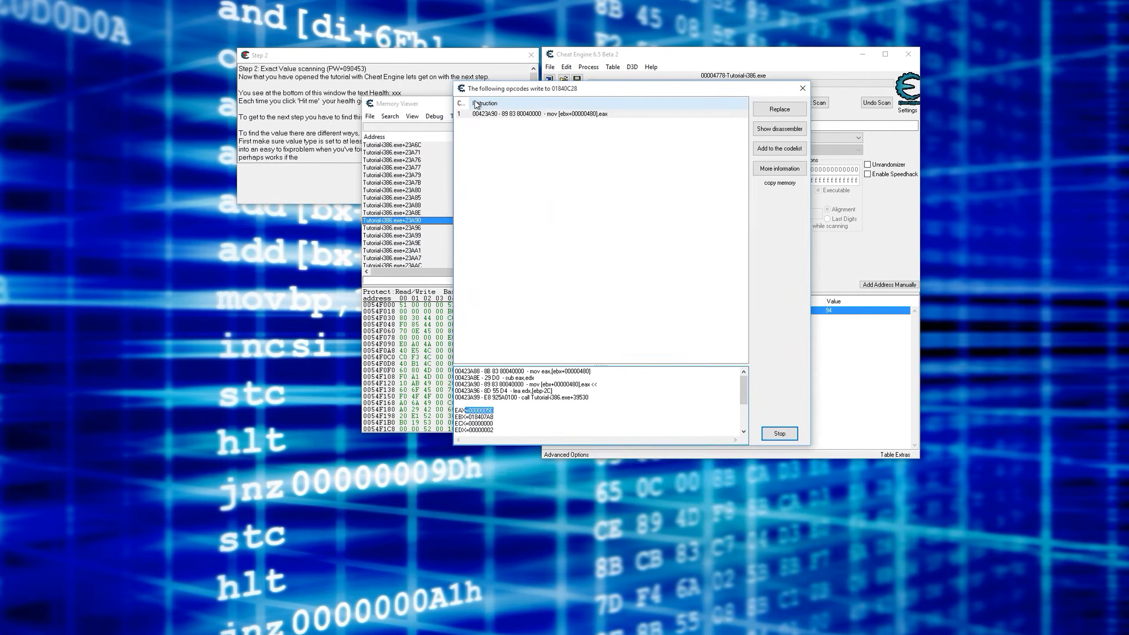
pyautogui.click(438, 112)
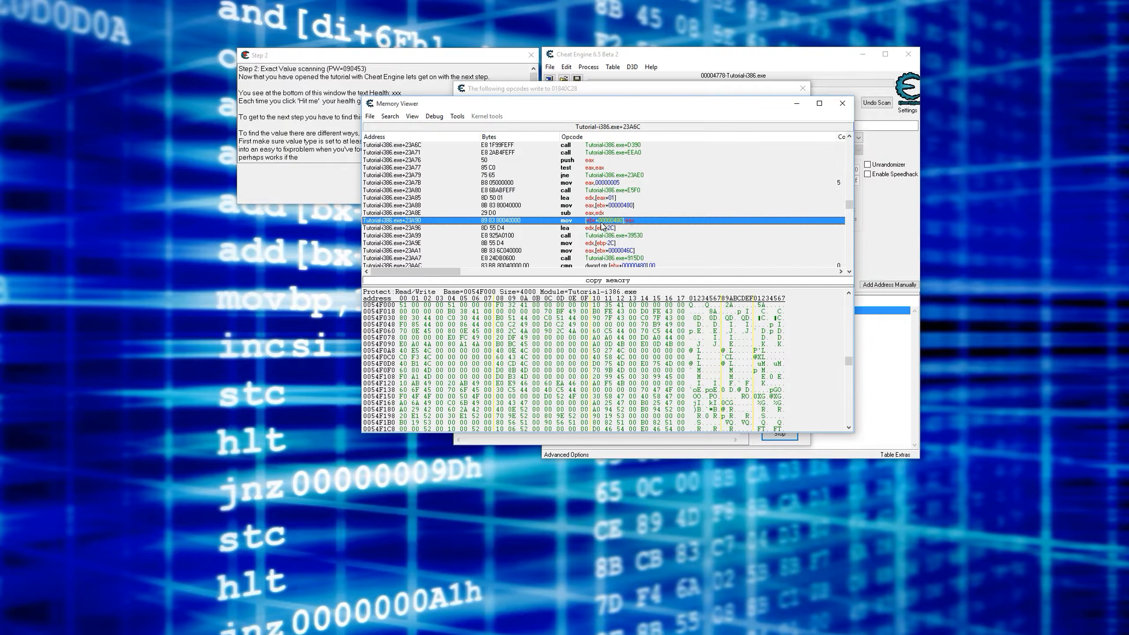
pyautogui.click(886, 340)
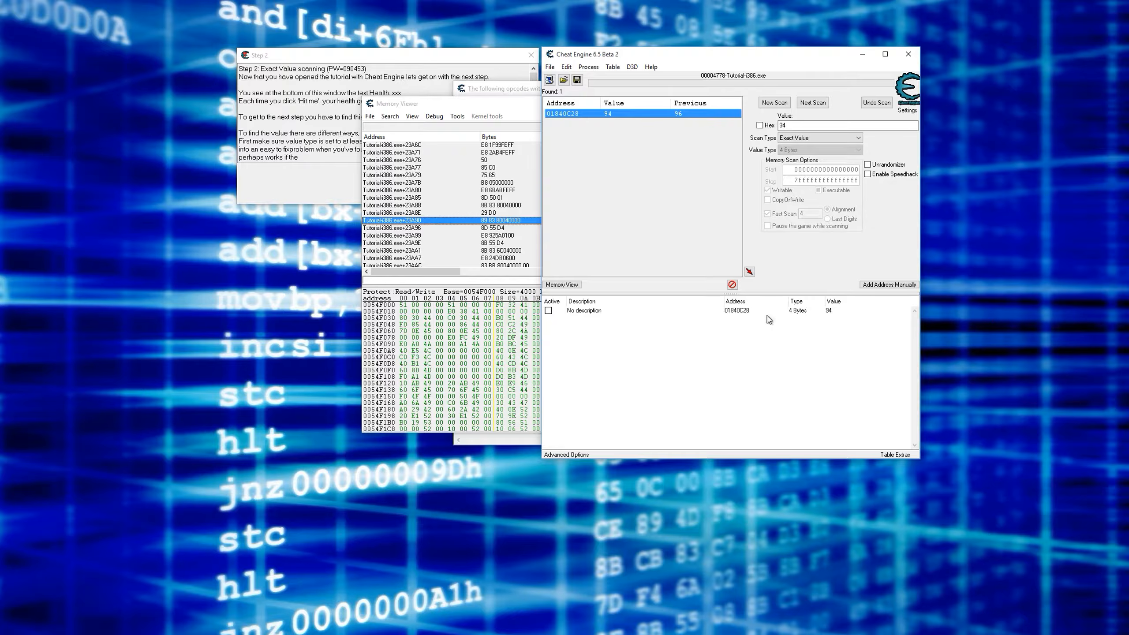
pyautogui.click(514, 107)
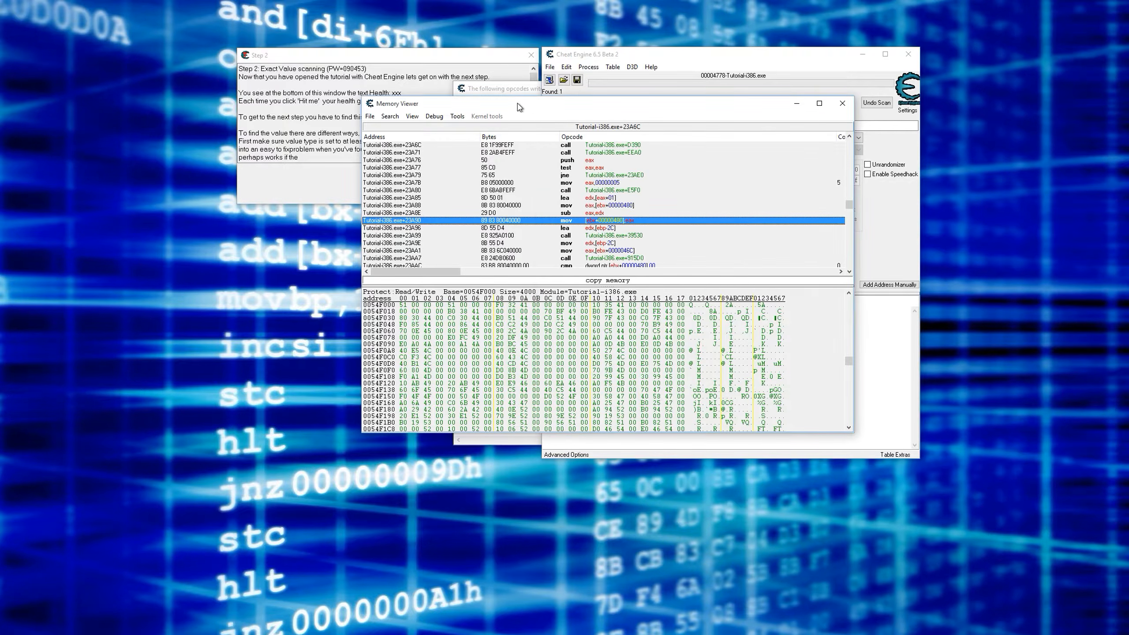
pyautogui.moveTo(544, 109); pyautogui.dragTo(511, 112)
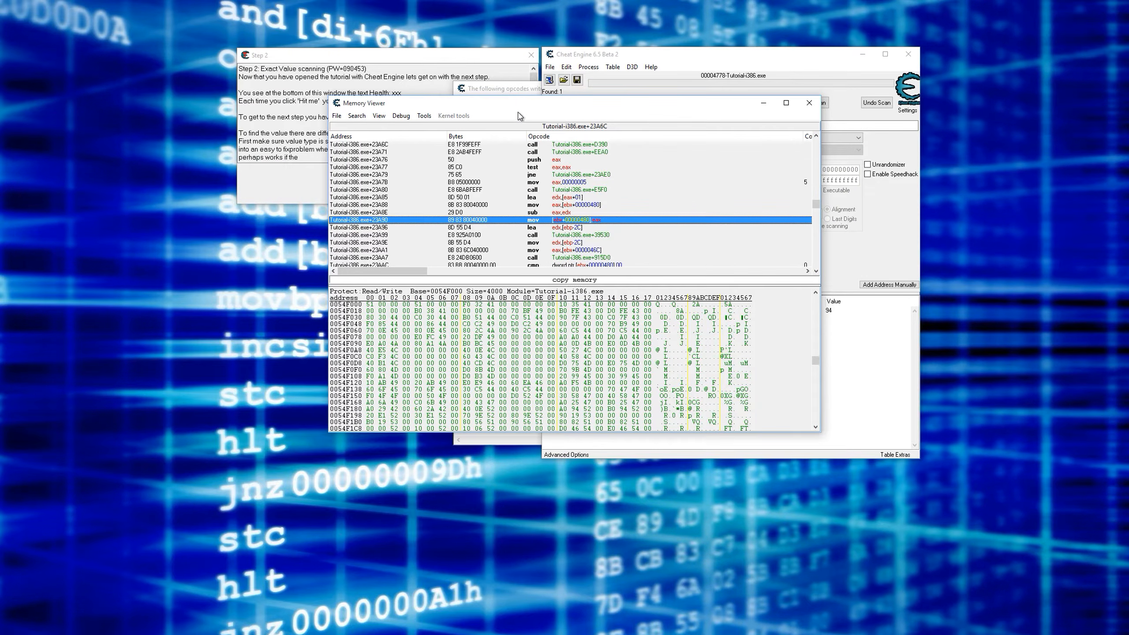
pyautogui.click(424, 116)
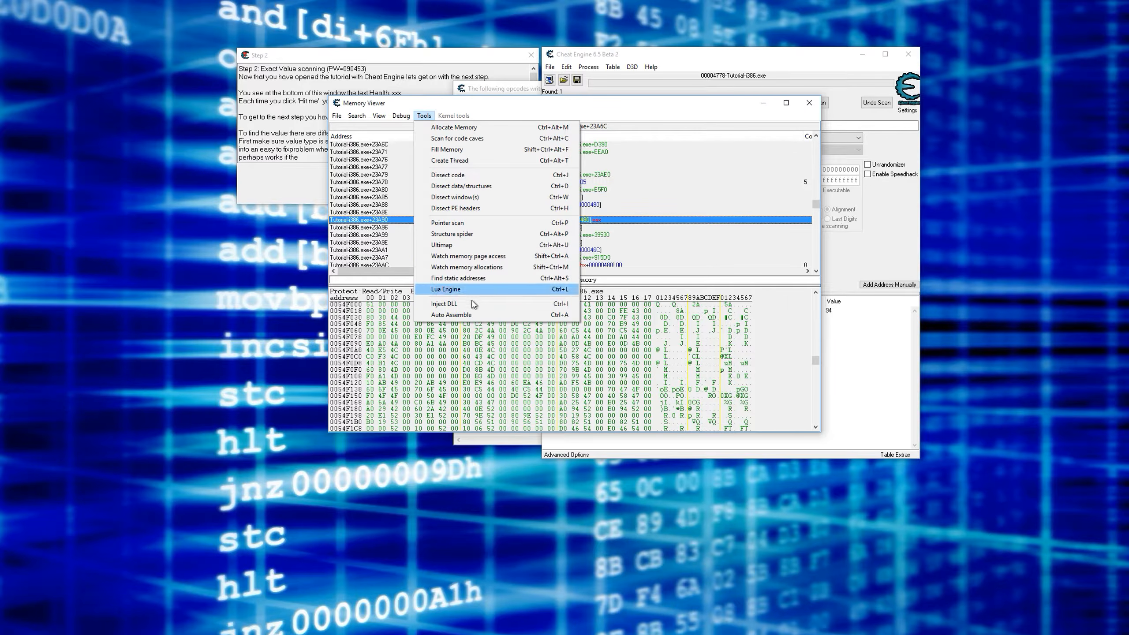
pyautogui.click(451, 314)
pyautogui.moveTo(402, 192); pyautogui.dragTo(569, 40)
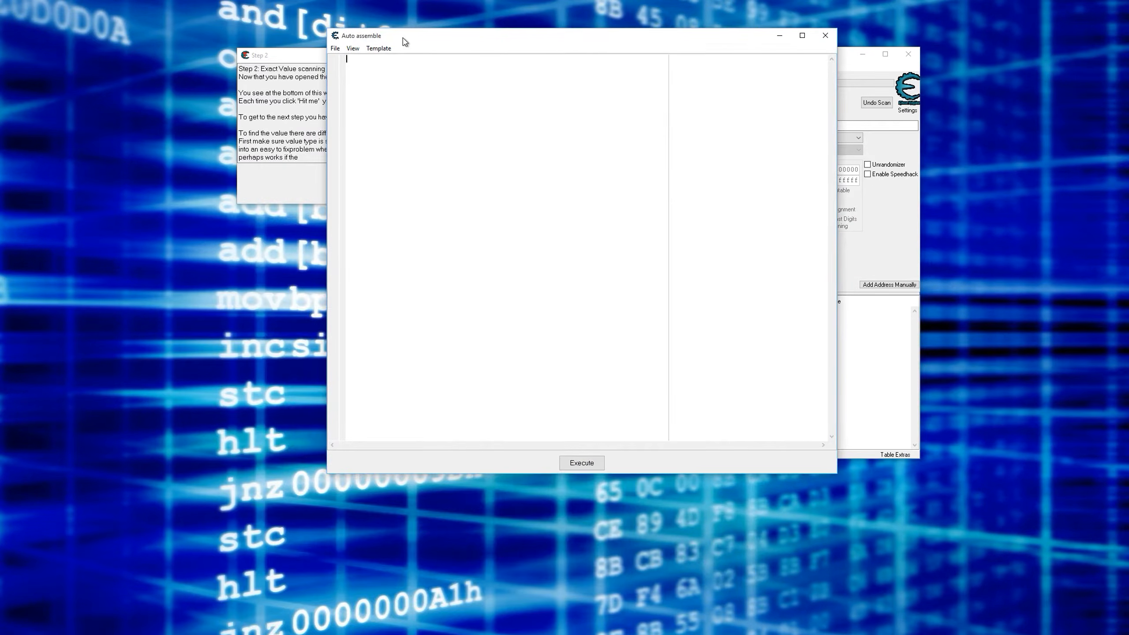
# - Generate an AOB Injection template for the selected mov instruction, accepting the defaults, and review the script
pyautogui.click(378, 48)
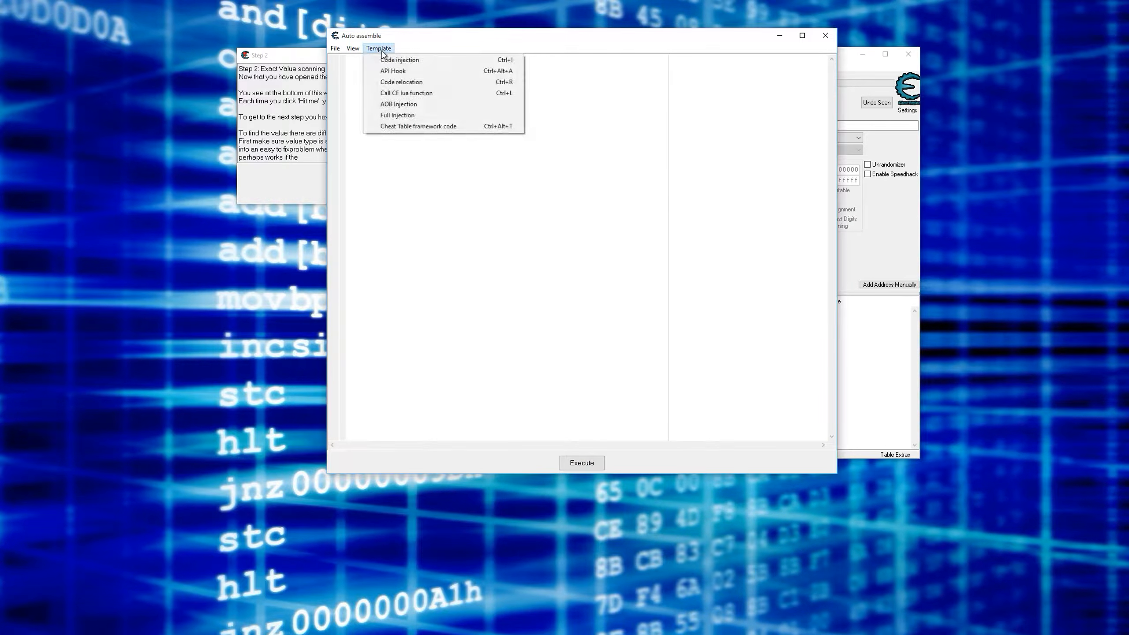
pyautogui.click(403, 106)
pyautogui.click(589, 363)
pyautogui.click(589, 364)
pyautogui.scroll(-5, 545, 300)
pyautogui.scroll(5, 545, 300)
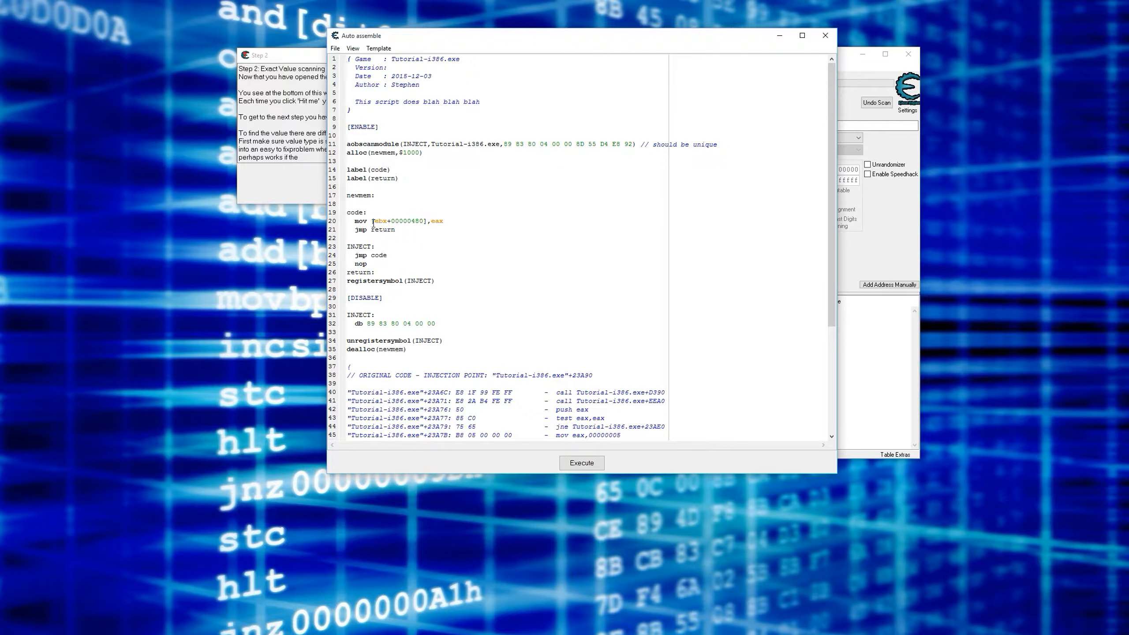
# - Replace eax with (int)1000 in the mov [ebx+00000480] line of the script's code section
pyautogui.moveTo(431, 221); pyautogui.dragTo(445, 221)
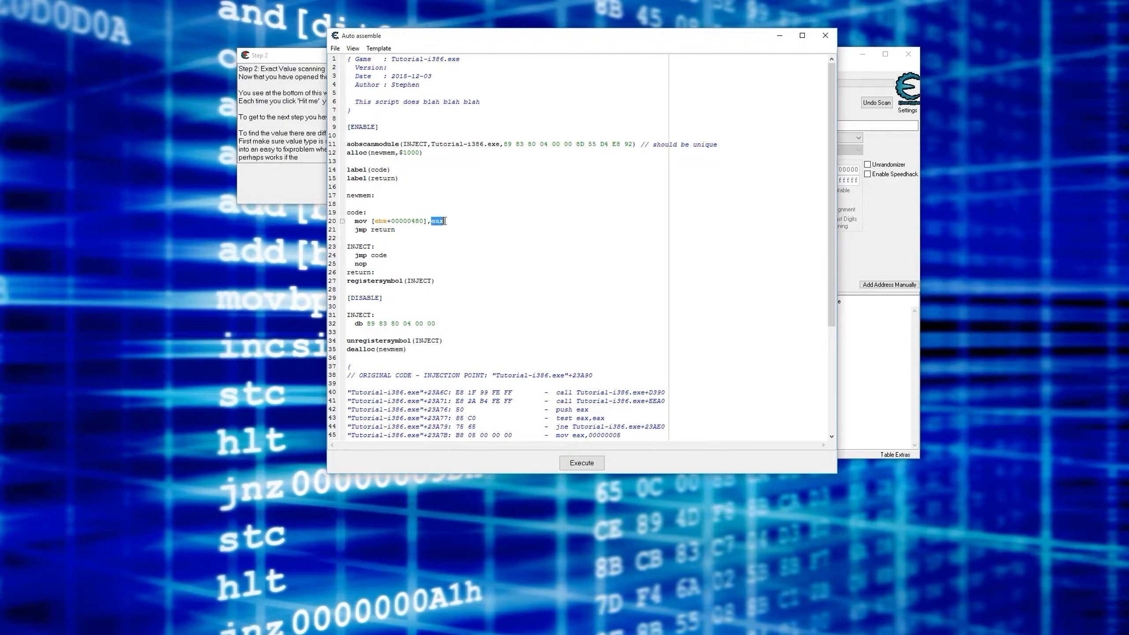
pyautogui.click(287, 173)
pyautogui.click(457, 227)
pyautogui.moveTo(444, 221); pyautogui.dragTo(430, 221)
pyautogui.write('(int)1000')
# - Assign the injection script to the current cheat table and bring the address list and tutorial windows into view
pyautogui.click(335, 48)
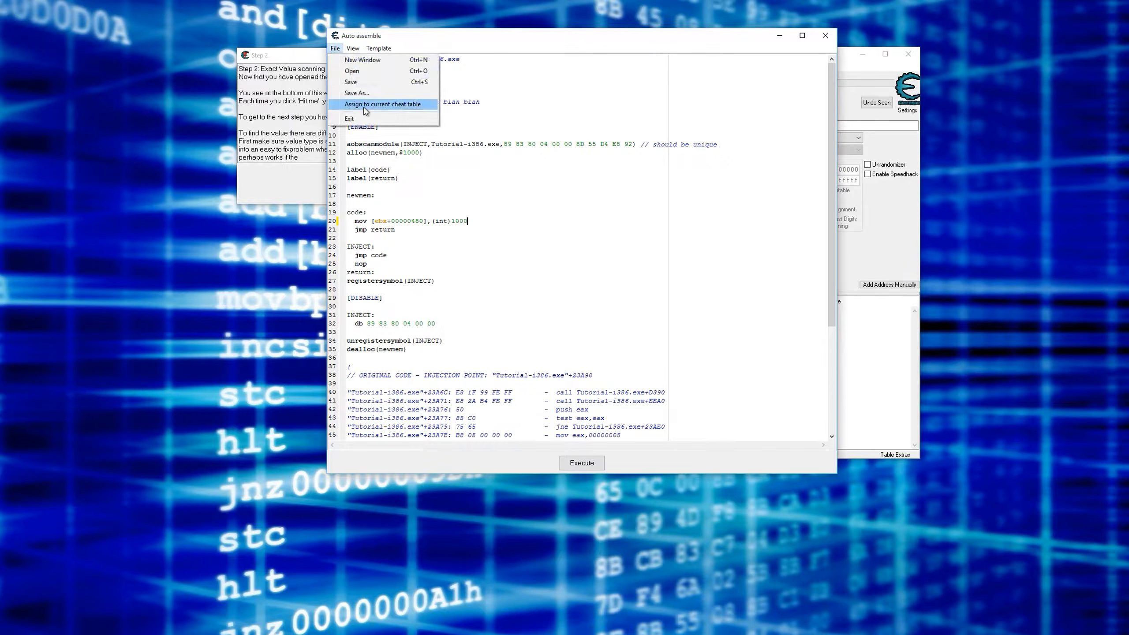
pyautogui.click(376, 106)
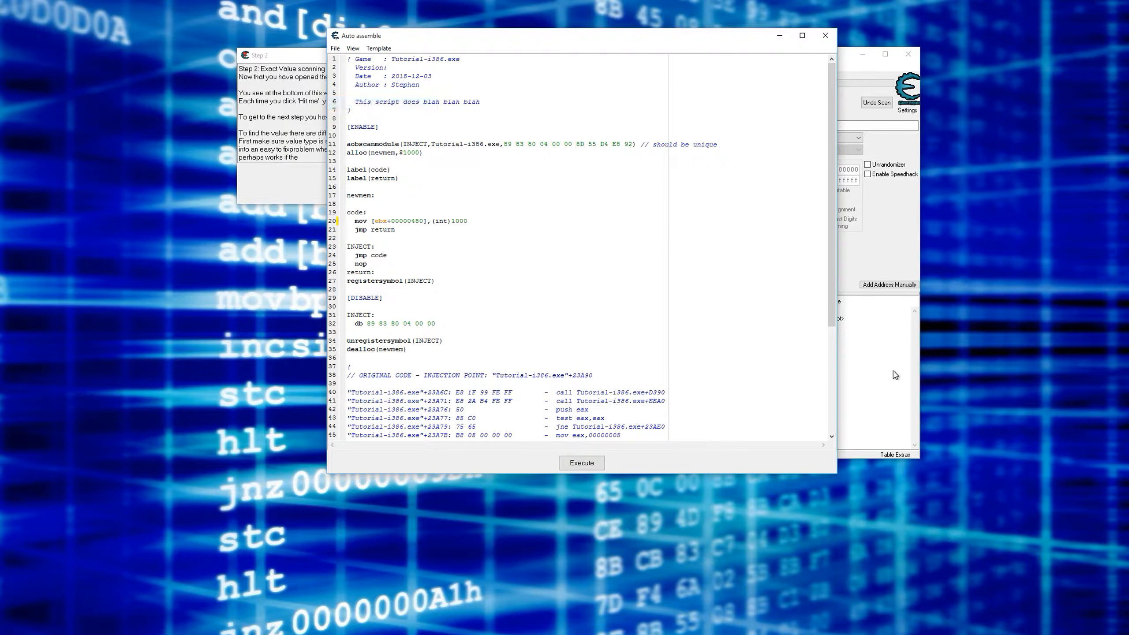
pyautogui.click(892, 374)
pyautogui.click(284, 191)
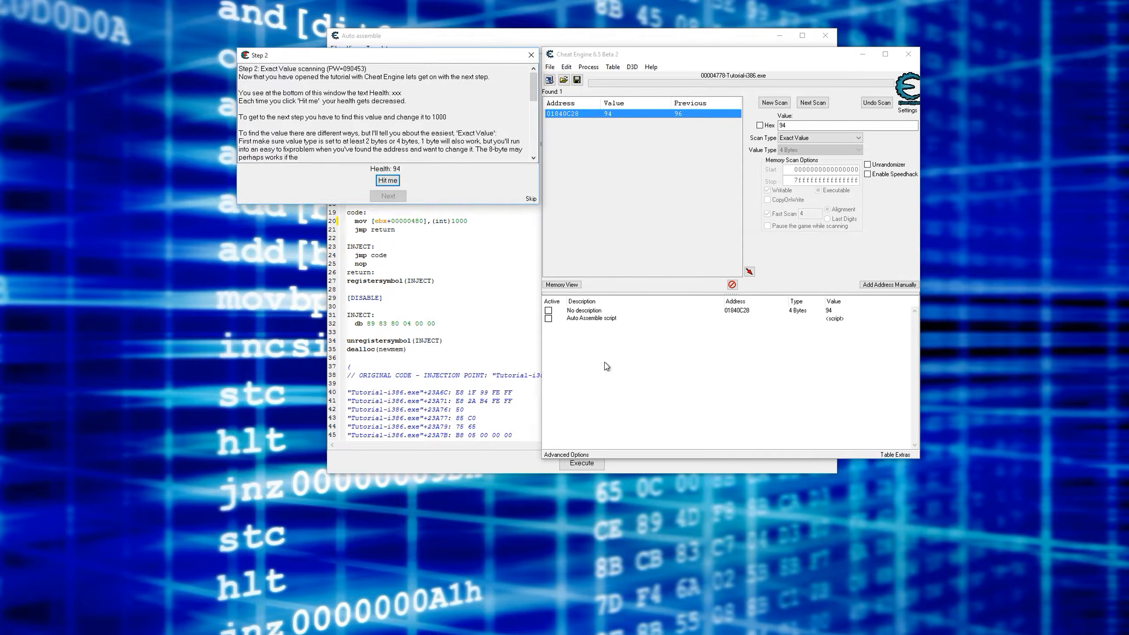
# - Activate the Auto Assemble script in the address list and take one hit in the tutorial to test it
pyautogui.click(548, 318)
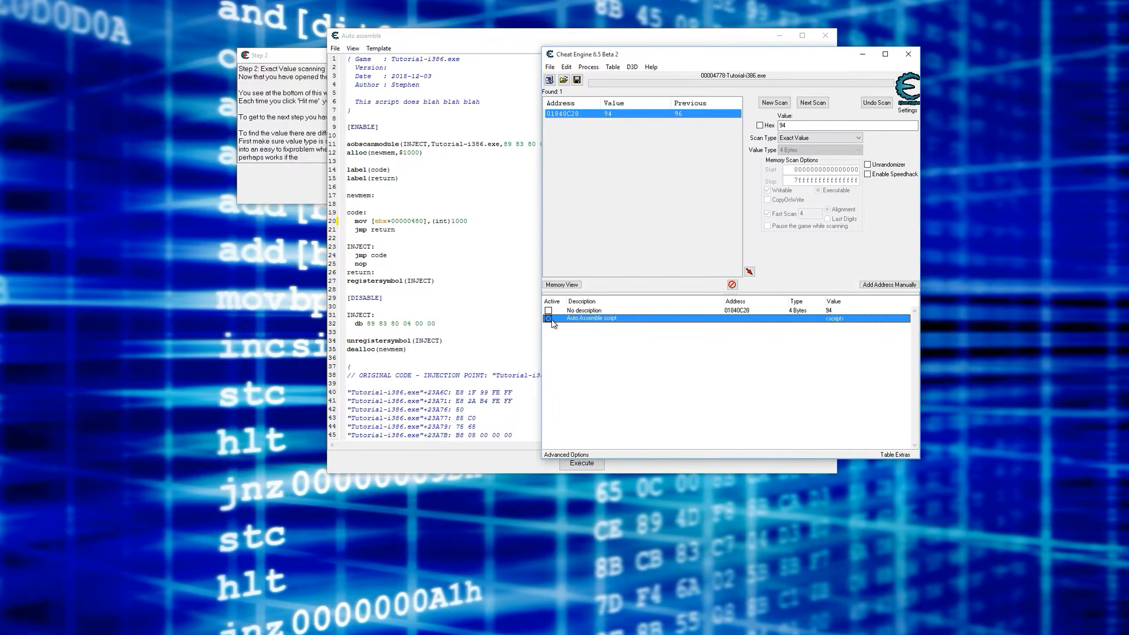
pyautogui.click(260, 192)
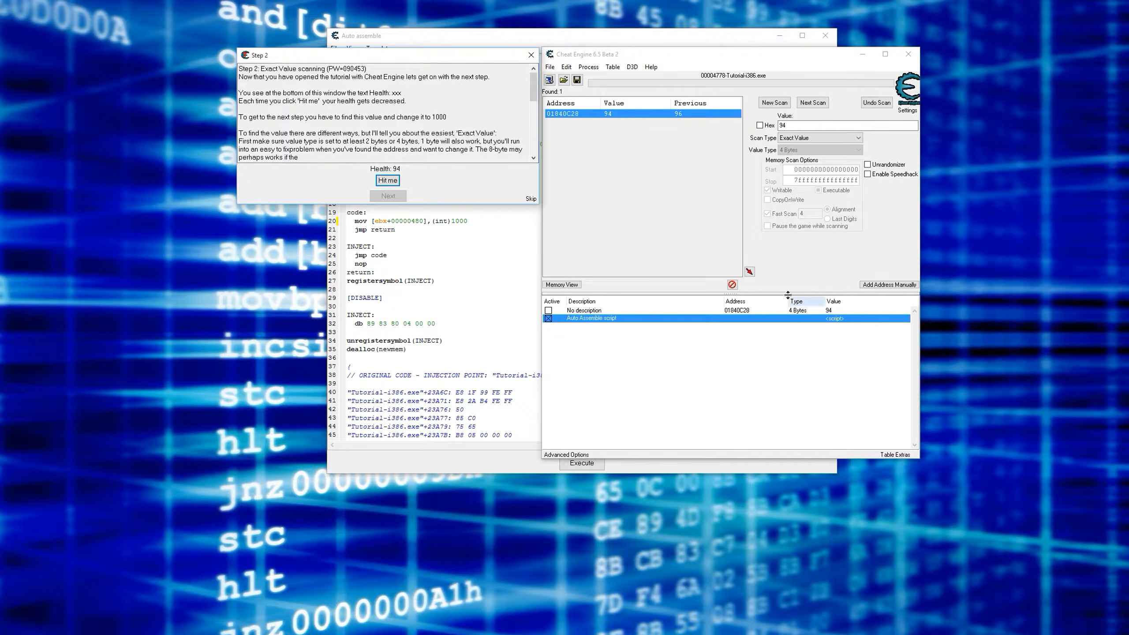
pyautogui.click(741, 310)
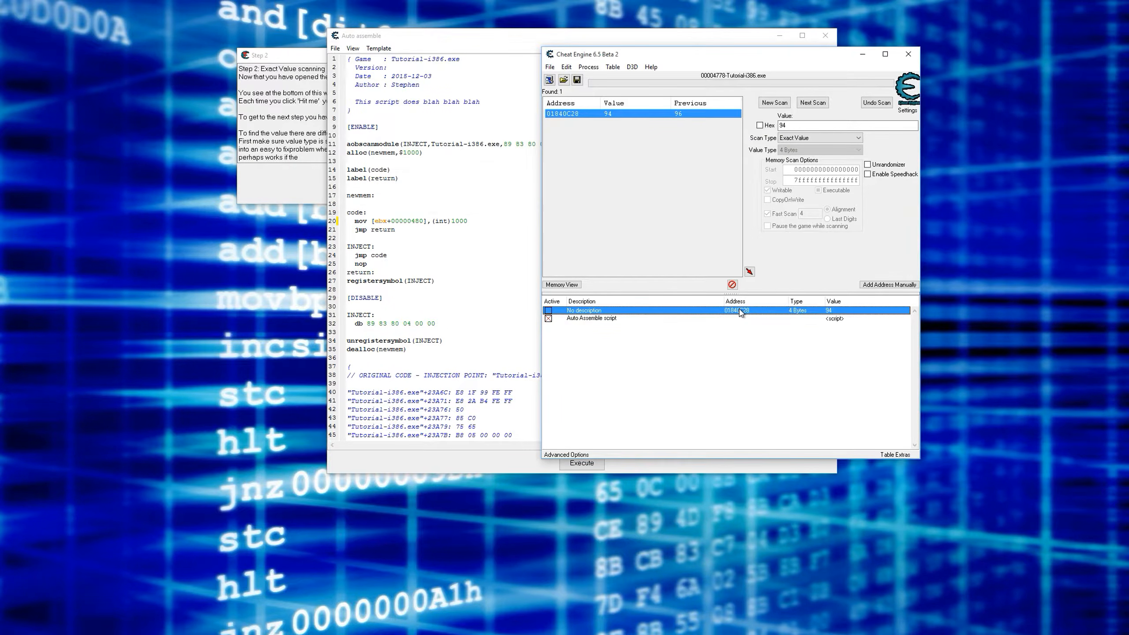
pyautogui.click(246, 183)
pyautogui.click(386, 180)
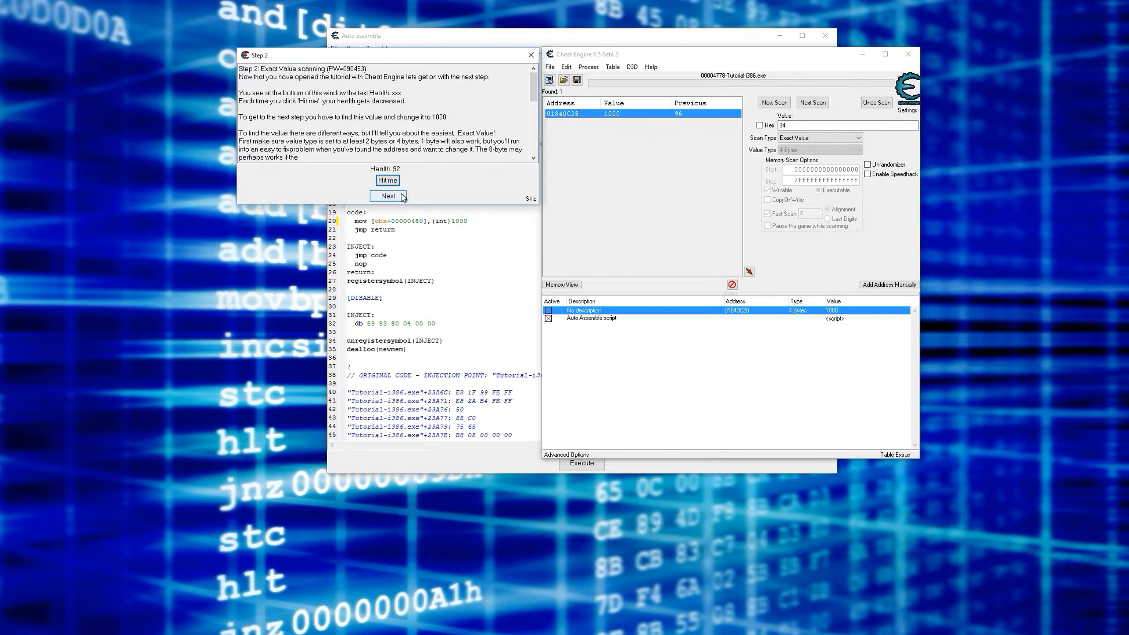
# - Advance the tutorial to Step 3, then quit the tutorial program and confirm
pyautogui.click(388, 196)
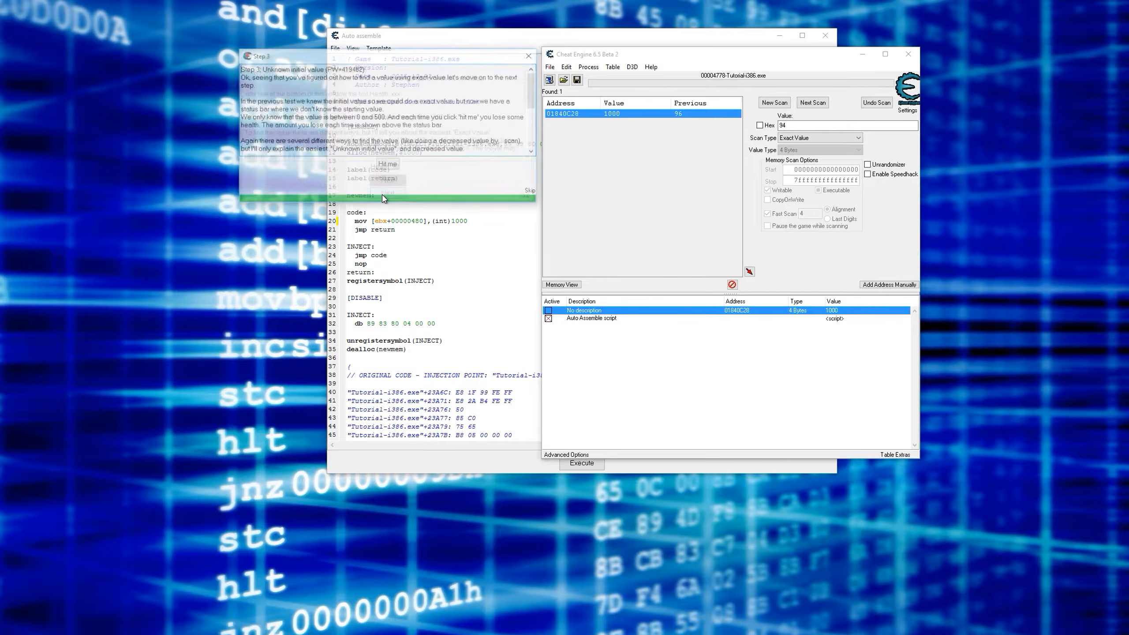
pyautogui.click(530, 55)
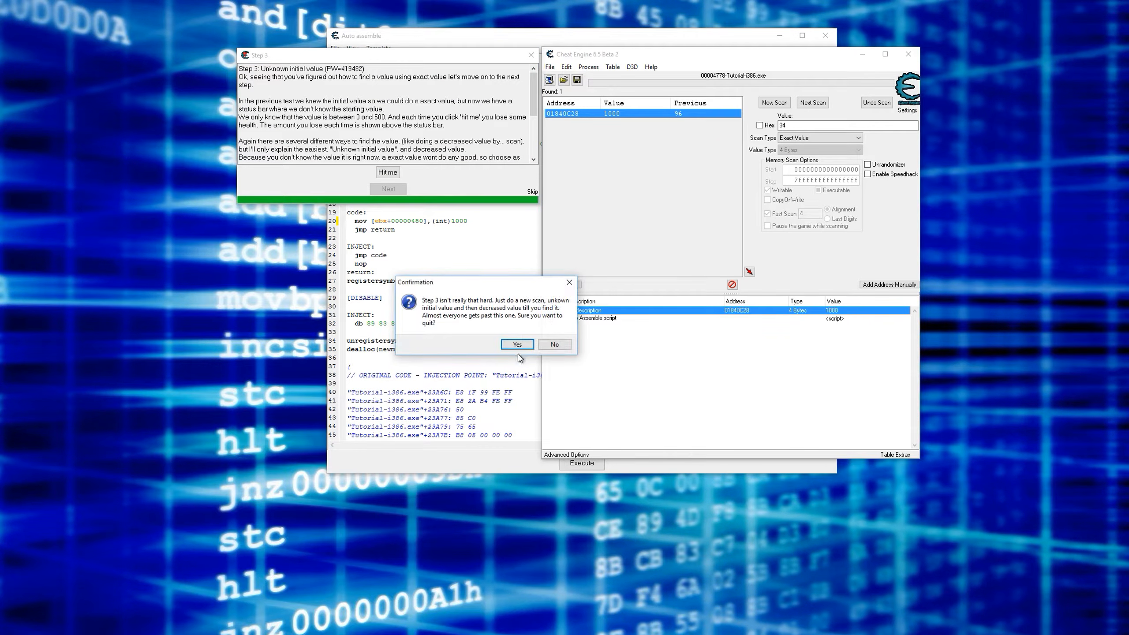
pyautogui.click(516, 347)
pyautogui.click(533, 180)
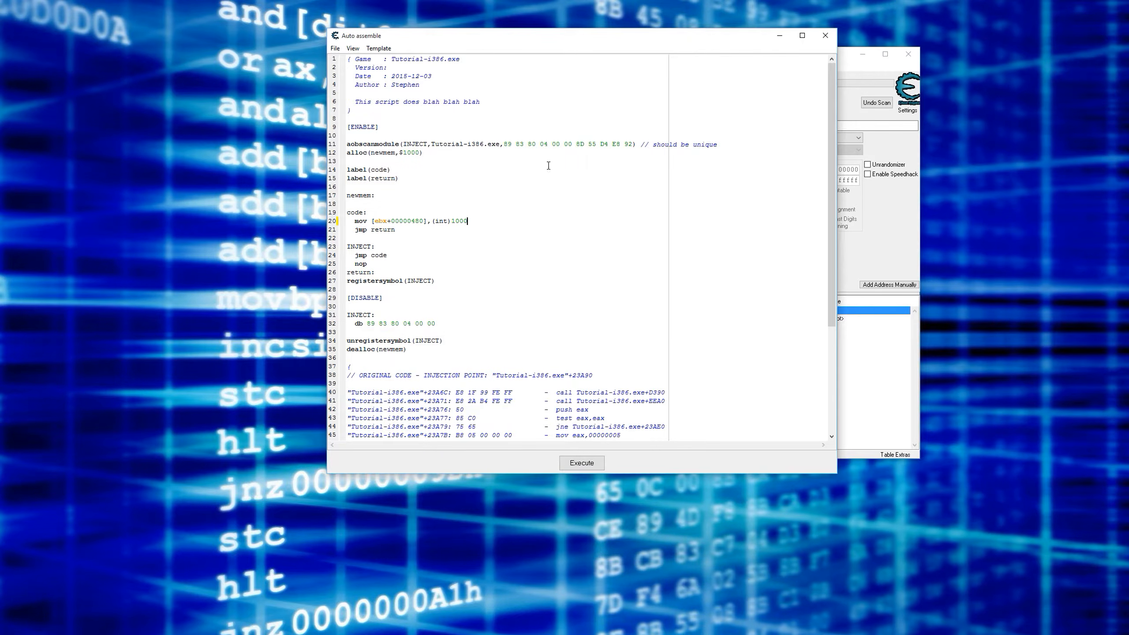
# - Close the Auto Assemble and Memory Viewer windows, and stop and close the list of opcodes writing to the health address
pyautogui.click(825, 37)
pyautogui.click(496, 117)
pyautogui.click(811, 104)
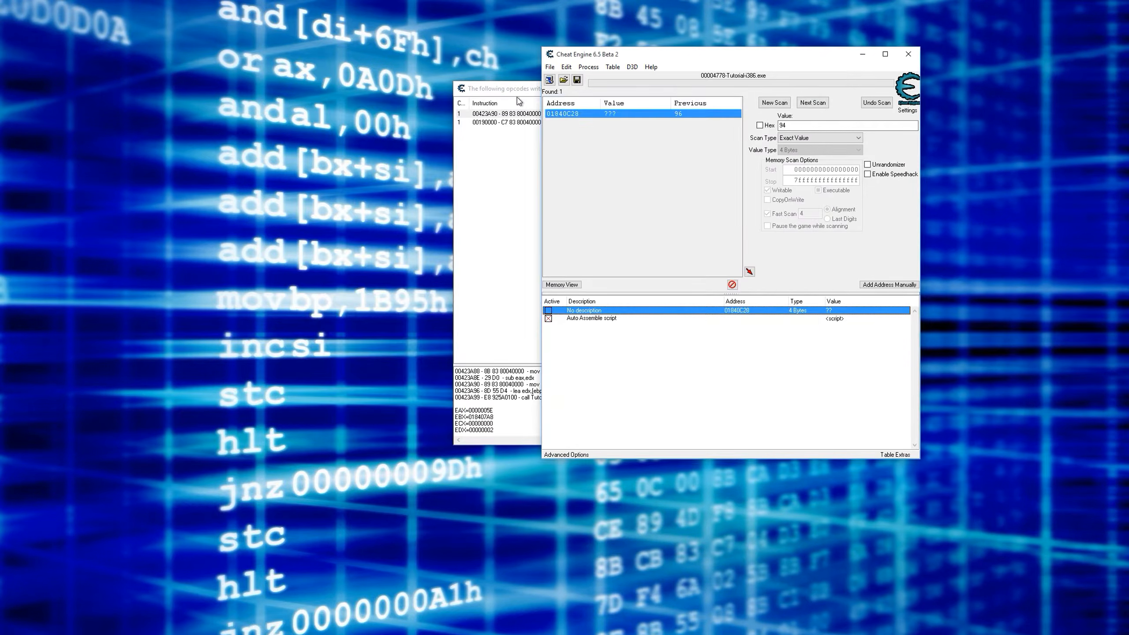
pyautogui.click(521, 97)
pyautogui.click(780, 433)
pyautogui.click(779, 433)
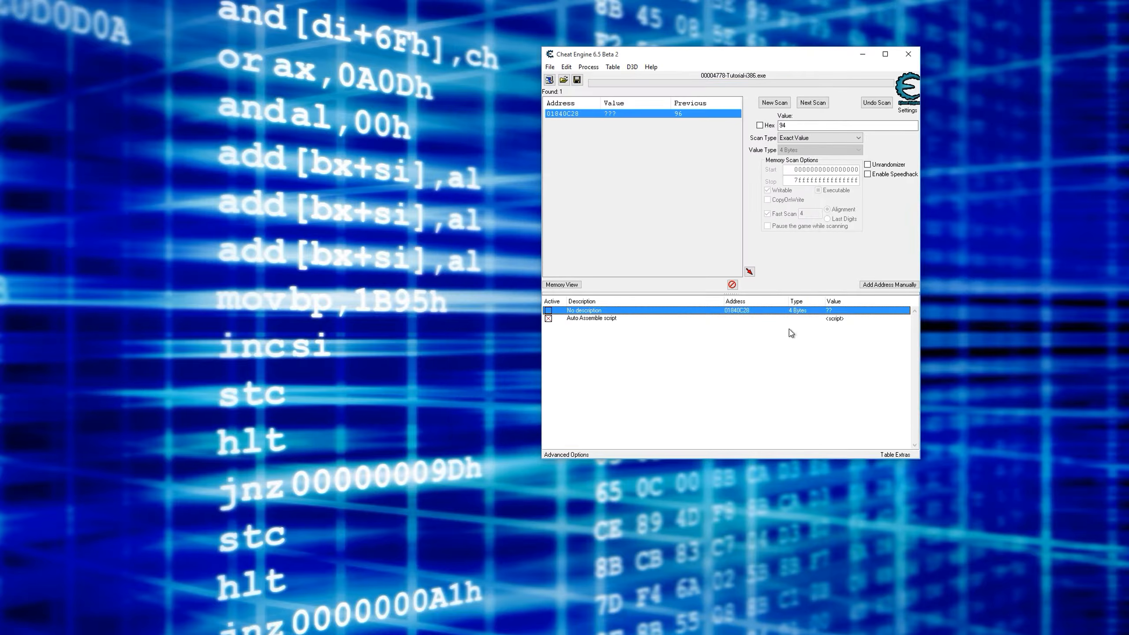
# - Relaunch the Cheat Engine tutorial, advance it to Step 2, and place its window beside the main scanner
pyautogui.click(650, 66)
pyautogui.click(665, 90)
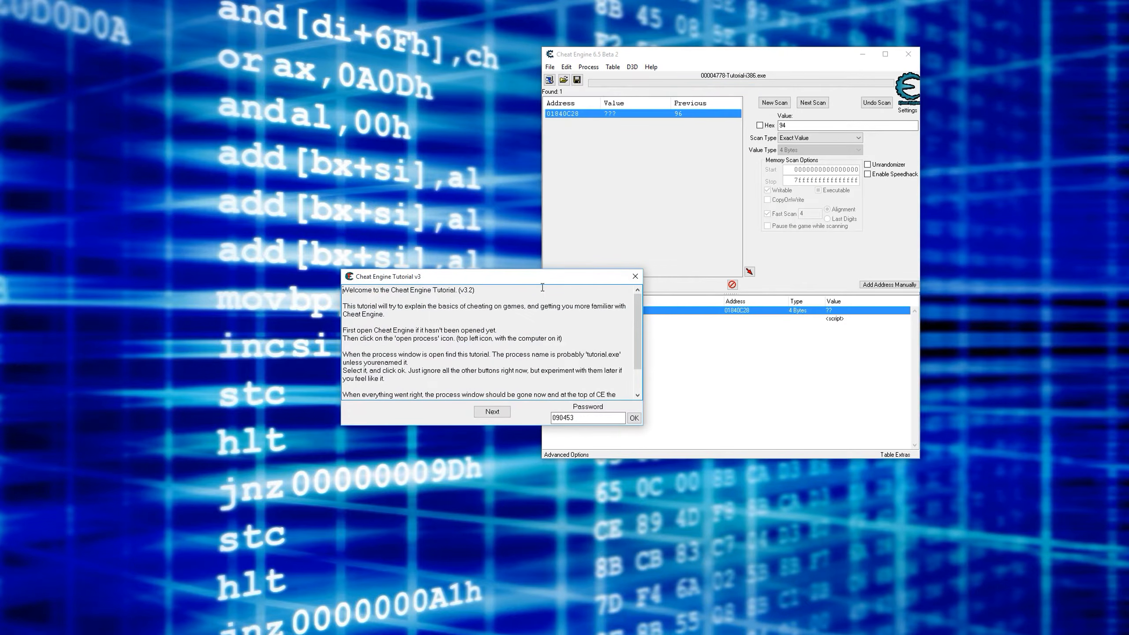
pyautogui.click(498, 416)
pyautogui.moveTo(497, 277); pyautogui.dragTo(396, 55)
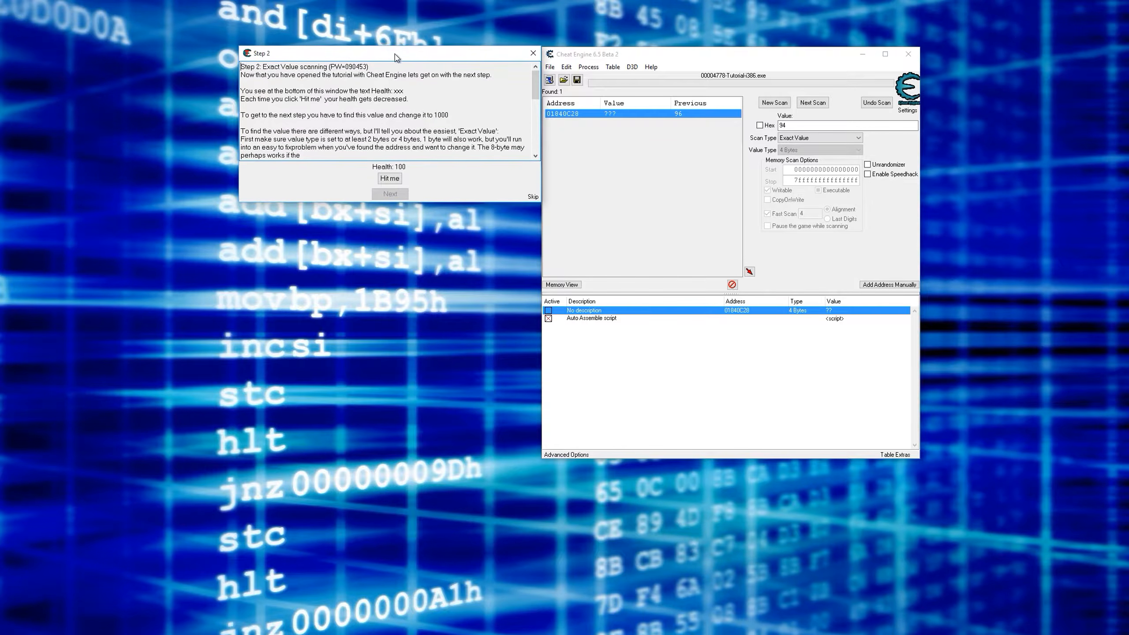
# - Open the new 00005B64-Tutorial-i386.exe process, keeping the existing address list and leaving its script entry enabled
pyautogui.click(549, 80)
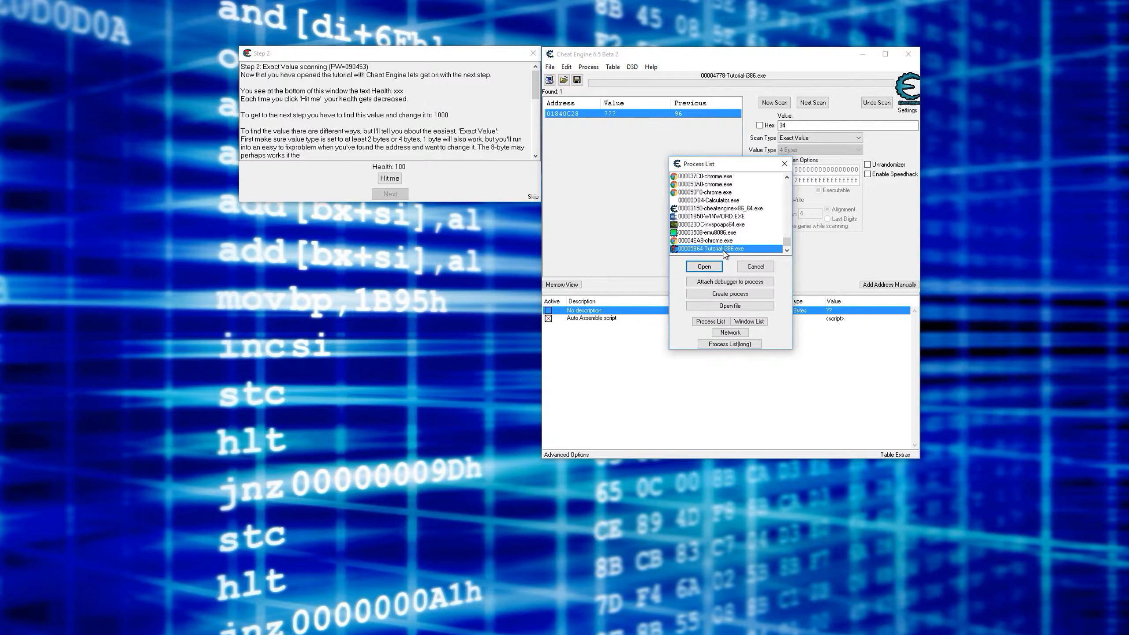
pyautogui.doubleClick(672, 255)
pyautogui.click(515, 334)
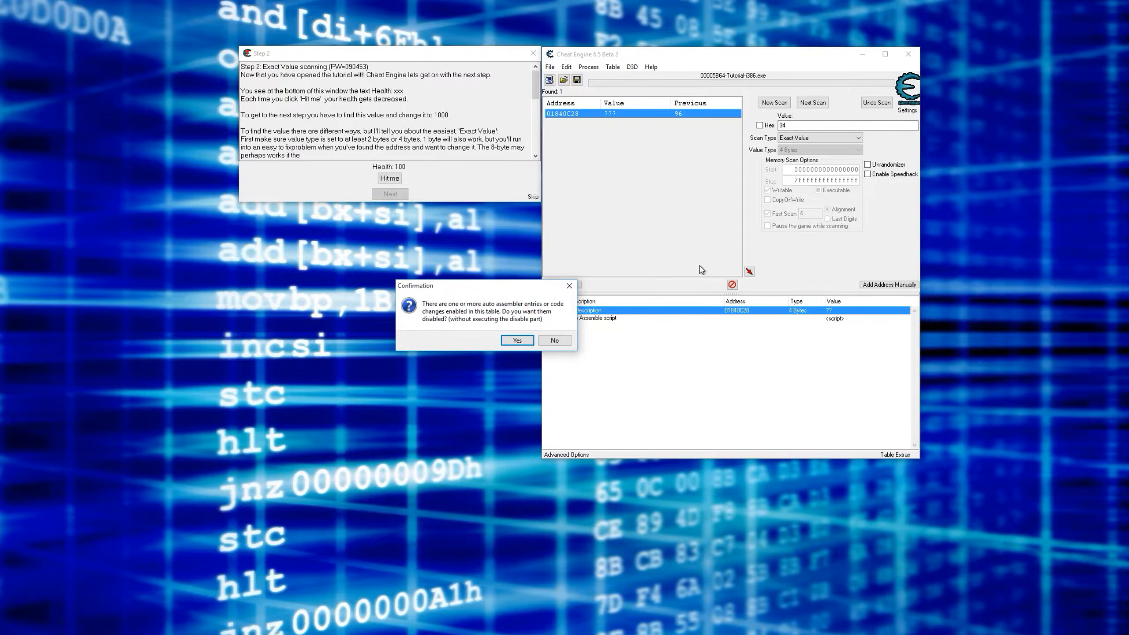
pyautogui.click(553, 342)
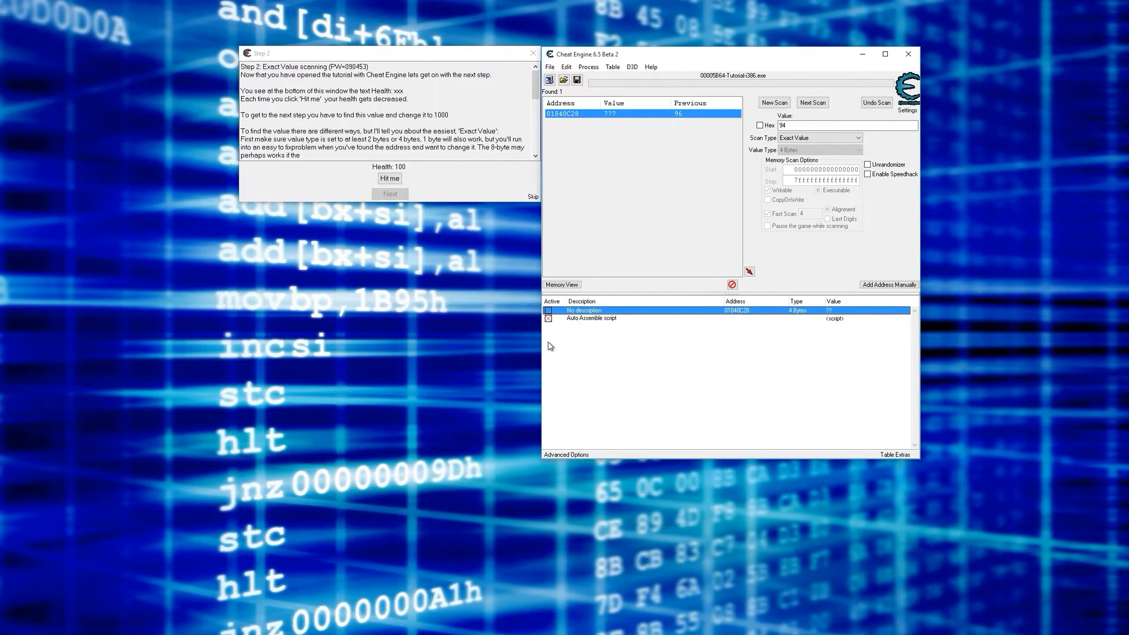
# - Delete the Auto Assemble script and the old health address from the address list
pyautogui.click(556, 319)
pyautogui.click(821, 313)
pyautogui.press('Delete')
pyautogui.press('Return')
pyautogui.press('Delete')
pyautogui.press('Return')
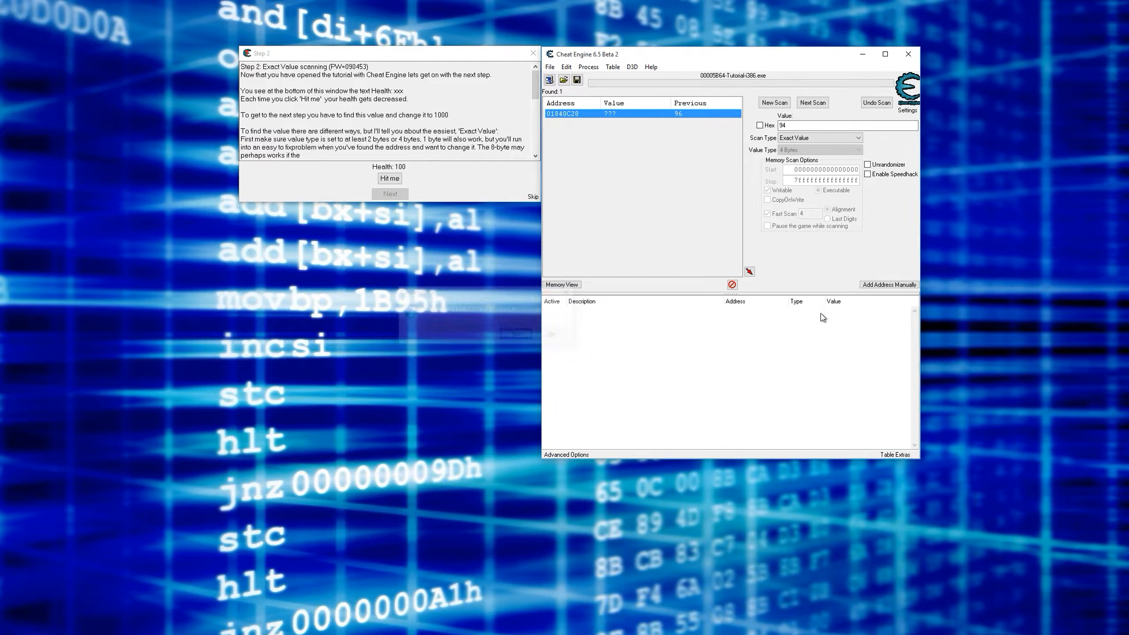
# - Examine the tutorial's Step 2 instructions, highlighting the required health value of 1000
pyautogui.click(489, 184)
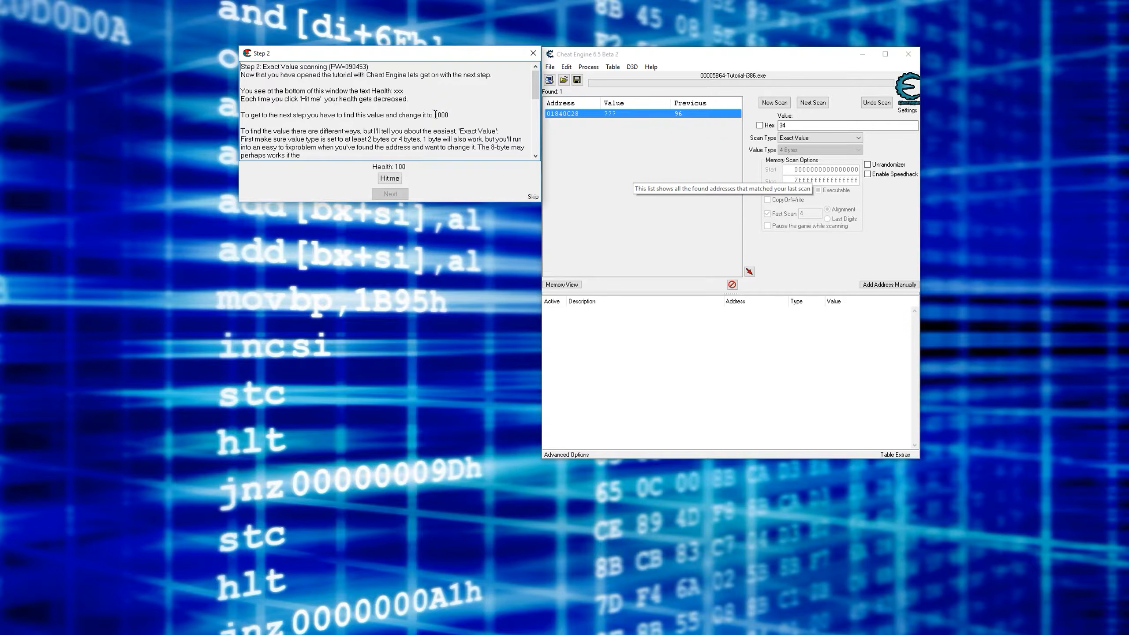
pyautogui.moveTo(434, 115)
pyautogui.mouseDown()
pyautogui.moveTo(248, 115)
pyautogui.moveTo(451, 114)
pyautogui.mouseUp()
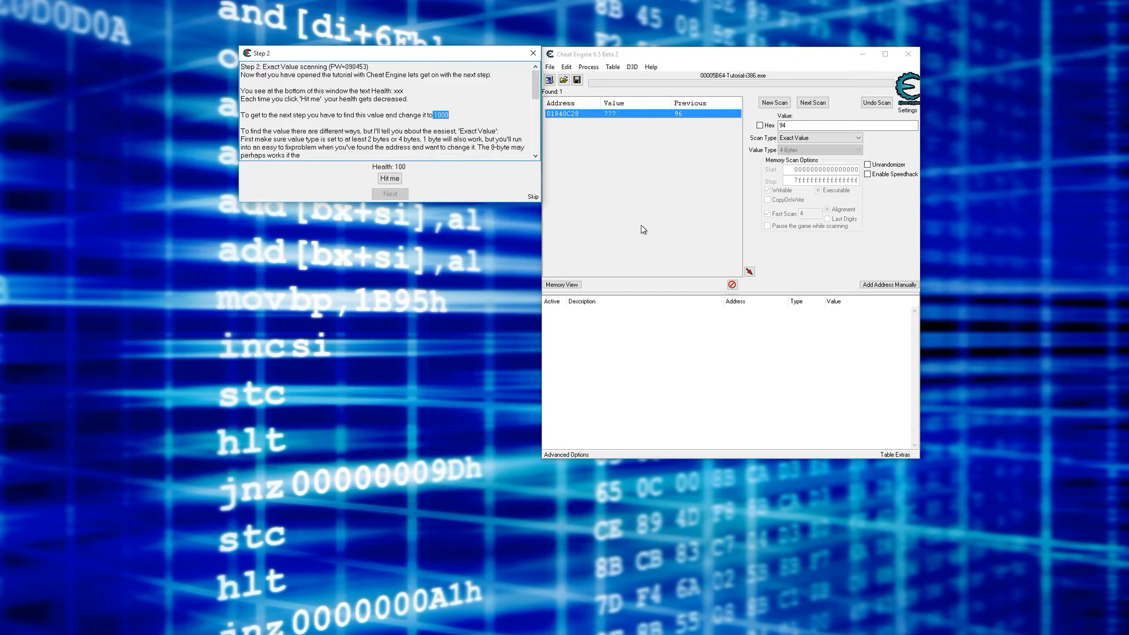
pyautogui.click(630, 201)
# - Start a new exact-value scan for the tutorial's health of 100
pyautogui.click(794, 127)
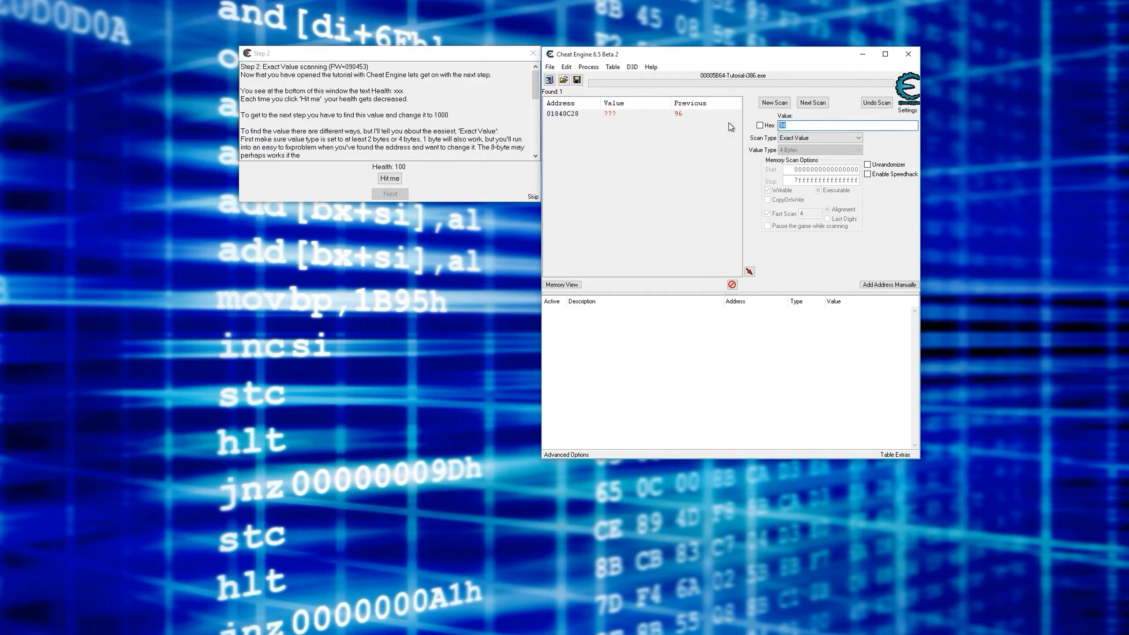
pyautogui.write('100')
pyautogui.click(777, 102)
pyautogui.click(781, 103)
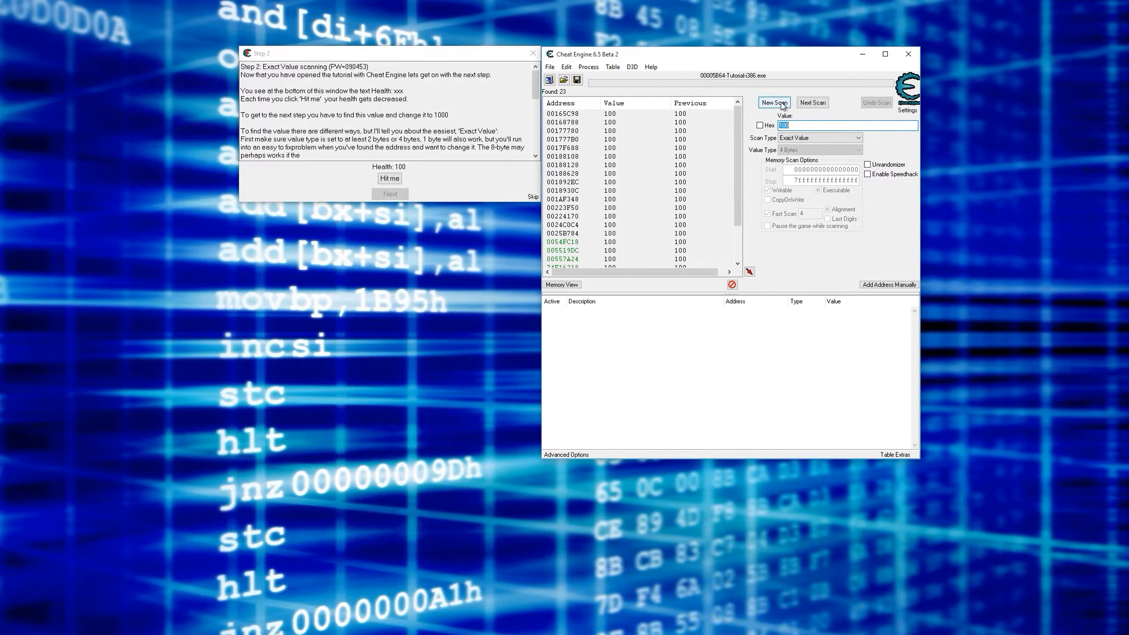
# - Take one hit in the tutorial and narrow the results with a next scan for 99
pyautogui.click(389, 178)
pyautogui.doubleClick(794, 125)
pyautogui.write('99')
pyautogui.click(816, 106)
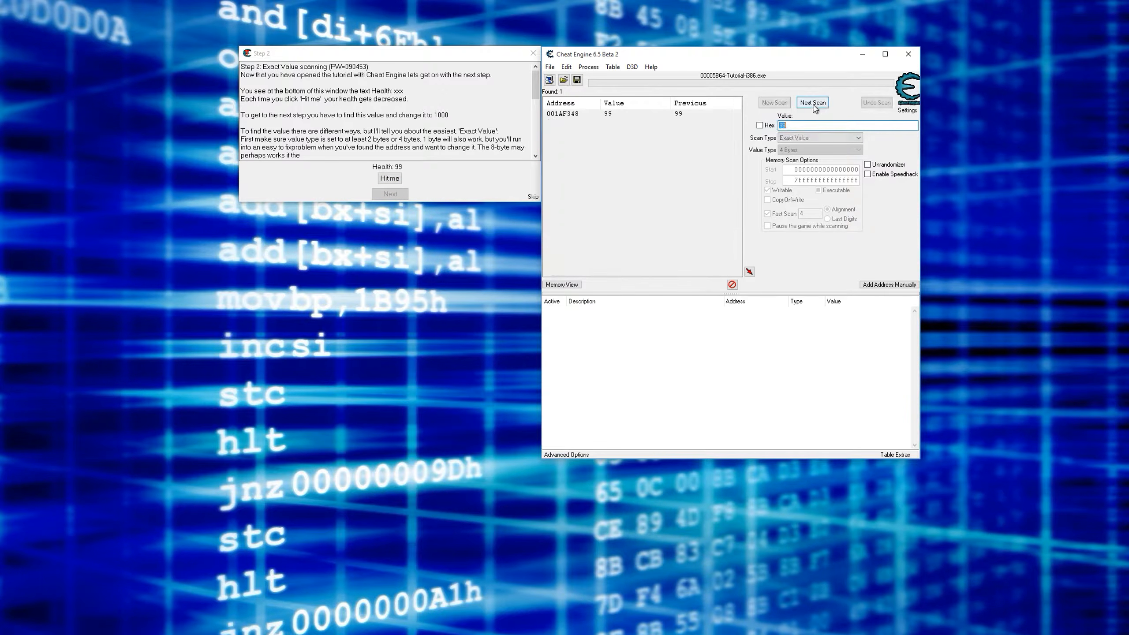
# - Add the found health address to the address list and find out what accesses it, attaching the debugger
pyautogui.doubleClick(562, 114)
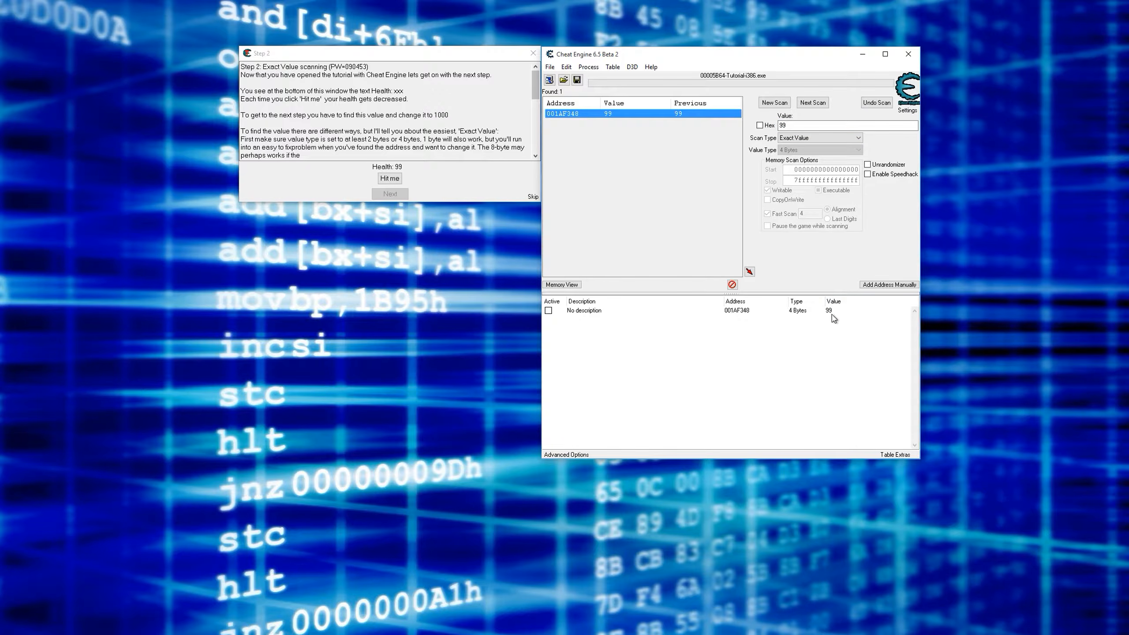
pyautogui.rightClick(829, 311)
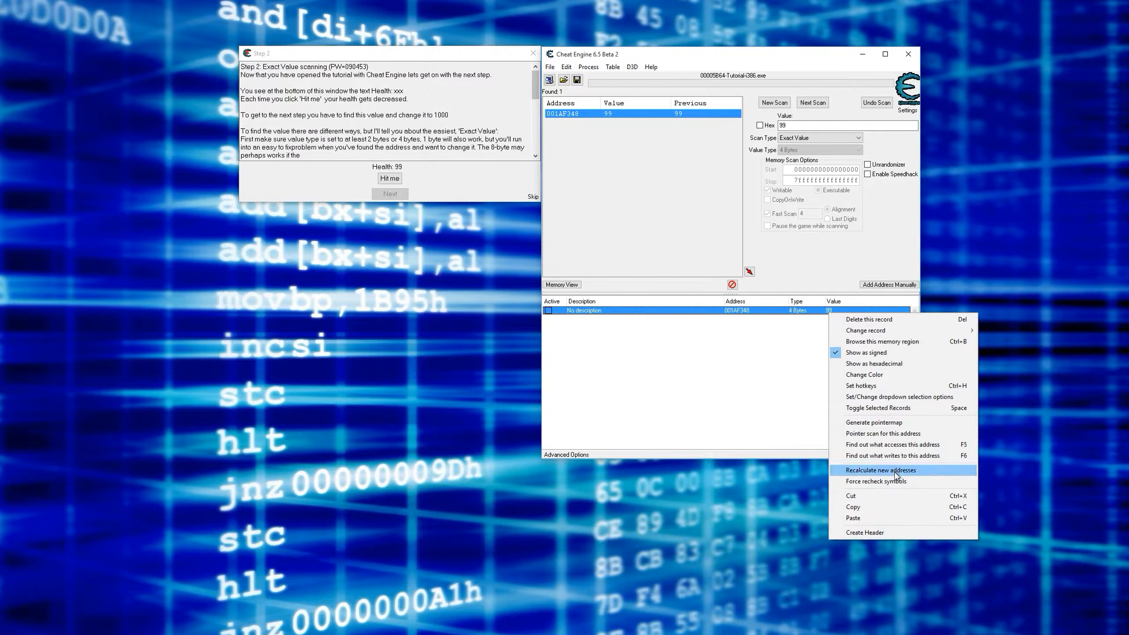
pyautogui.click(908, 444)
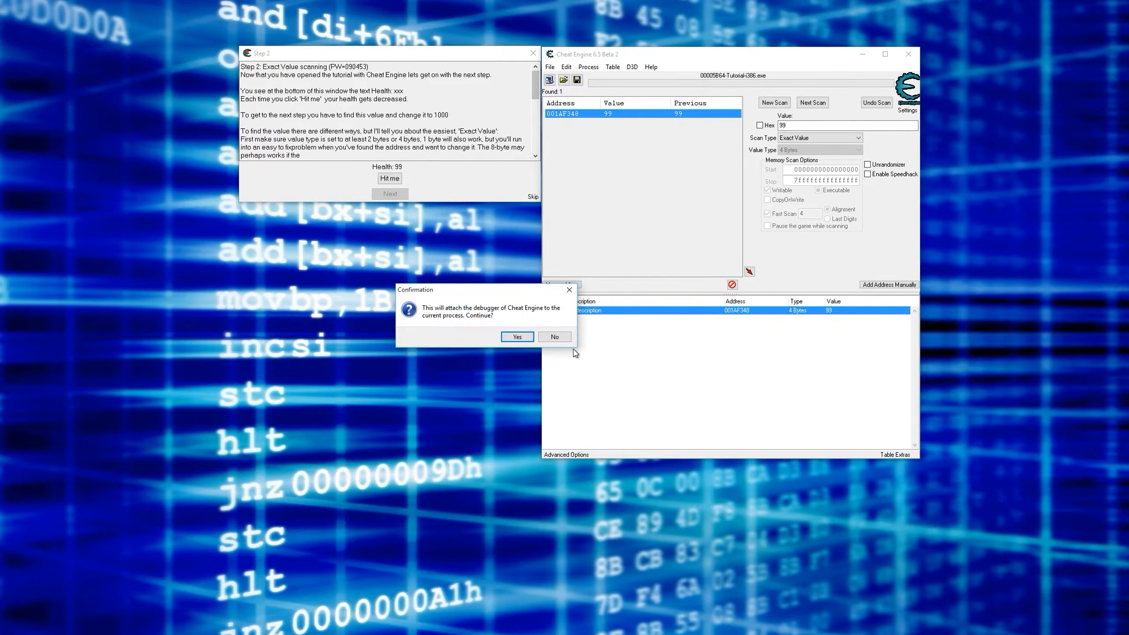
pyautogui.click(521, 343)
pyautogui.moveTo(573, 90); pyautogui.dragTo(510, 82)
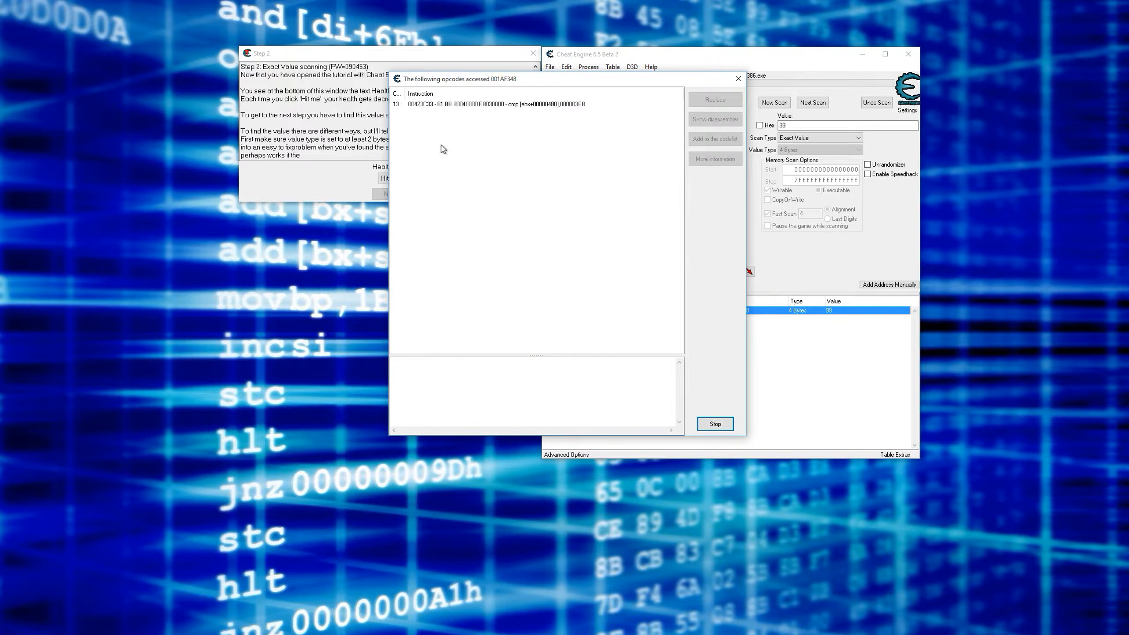
# - Examine the opcode logged for the health address alongside its address list entry, and widen the Count column
pyautogui.click(843, 357)
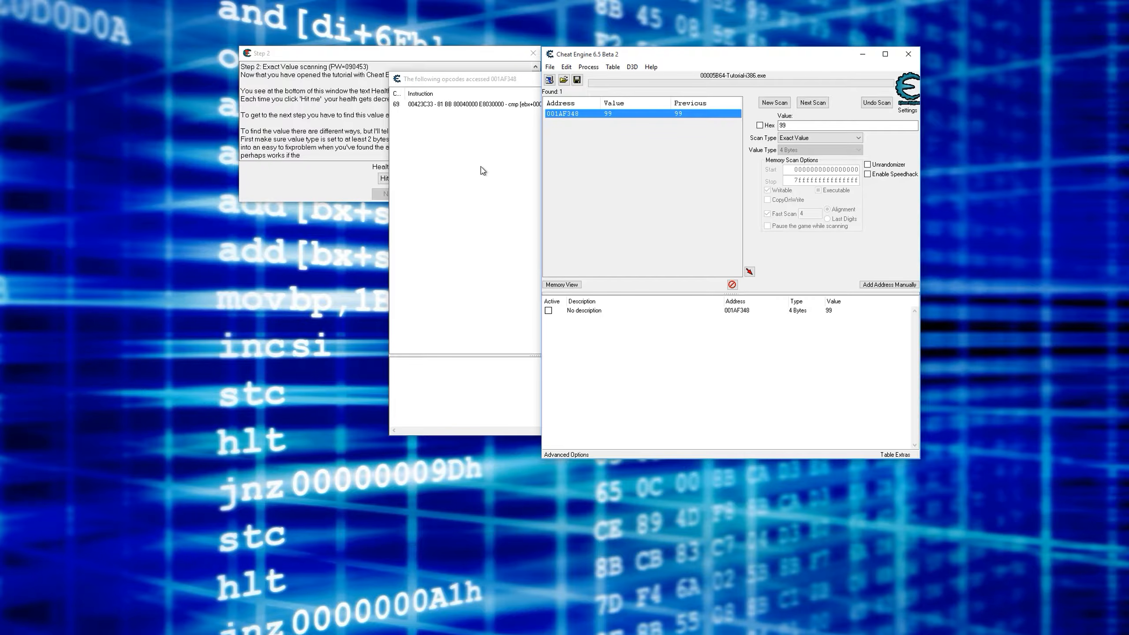
pyautogui.click(829, 311)
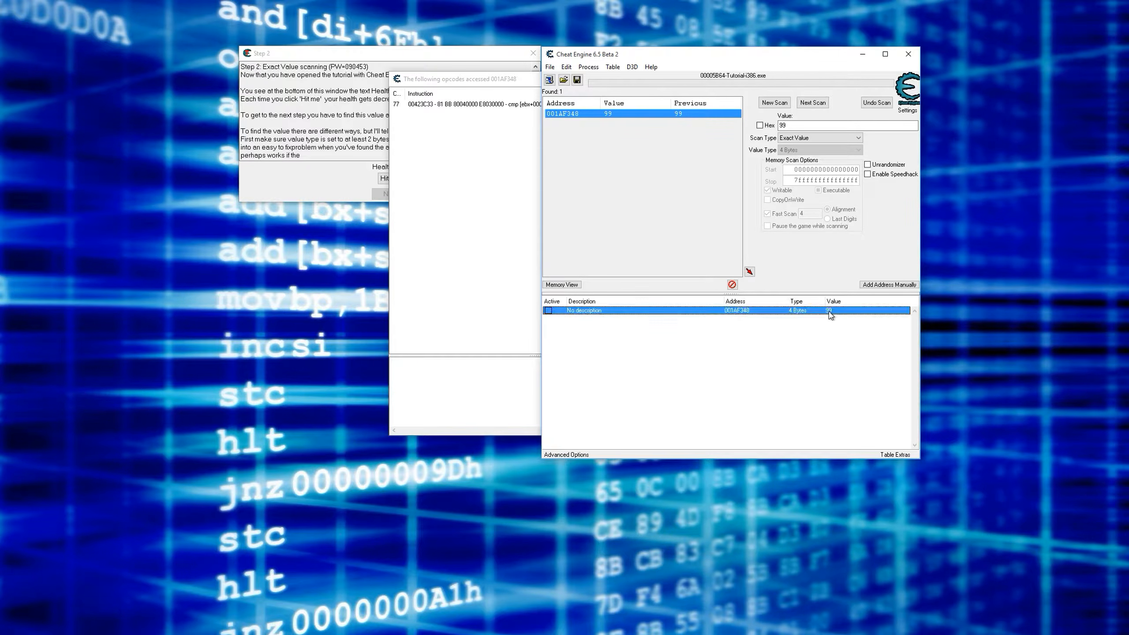
pyautogui.rightClick(830, 315)
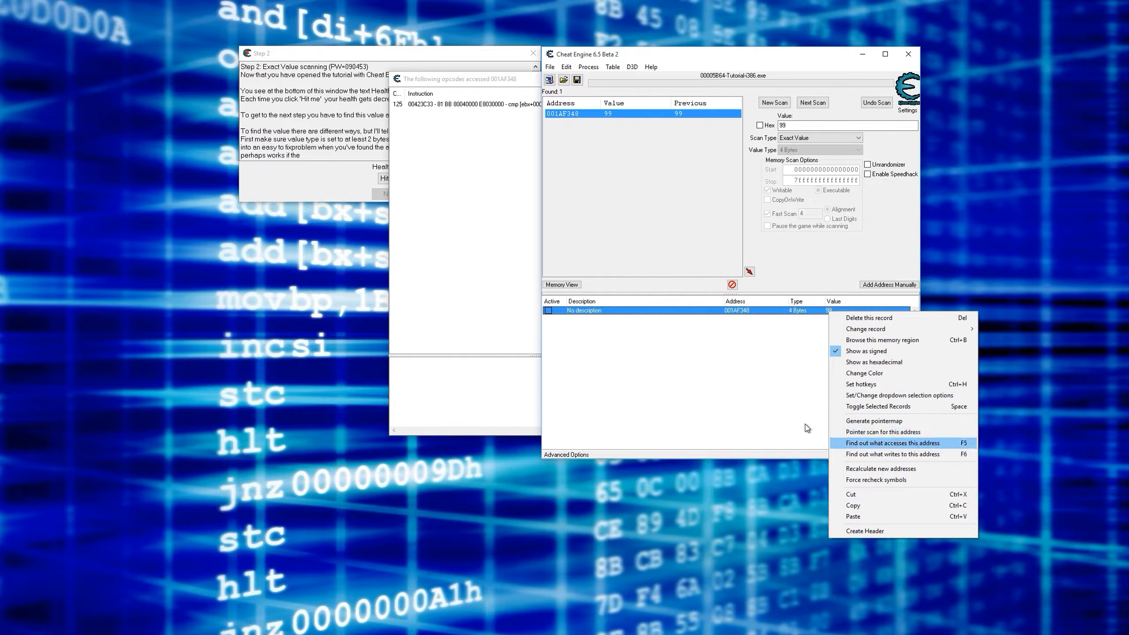
pyautogui.click(618, 368)
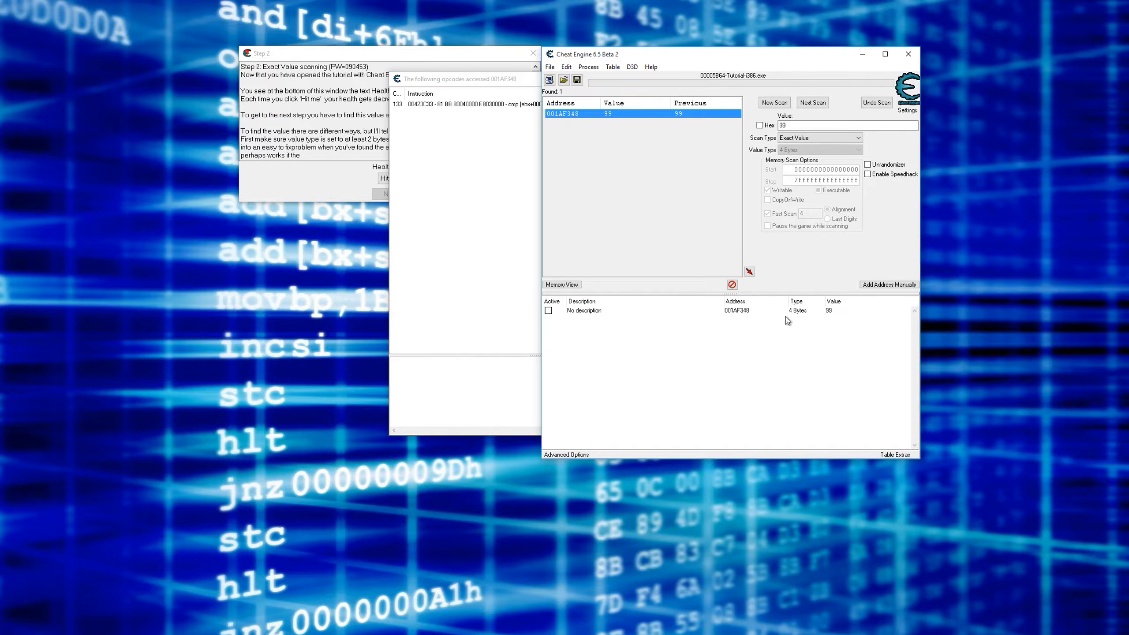
pyautogui.click(413, 123)
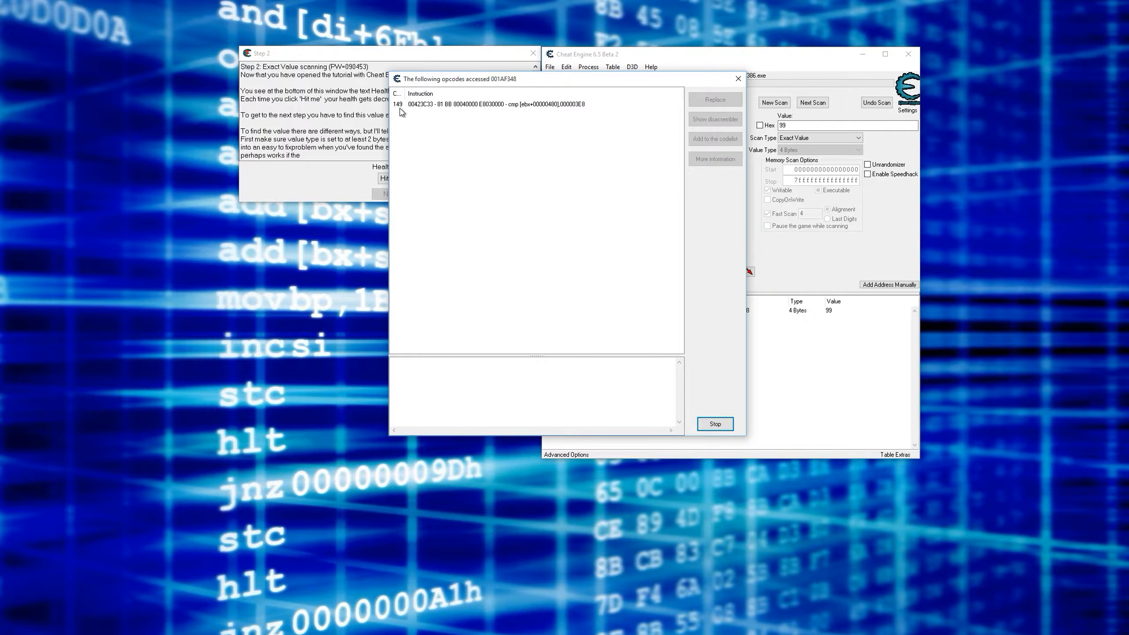
pyautogui.click(748, 316)
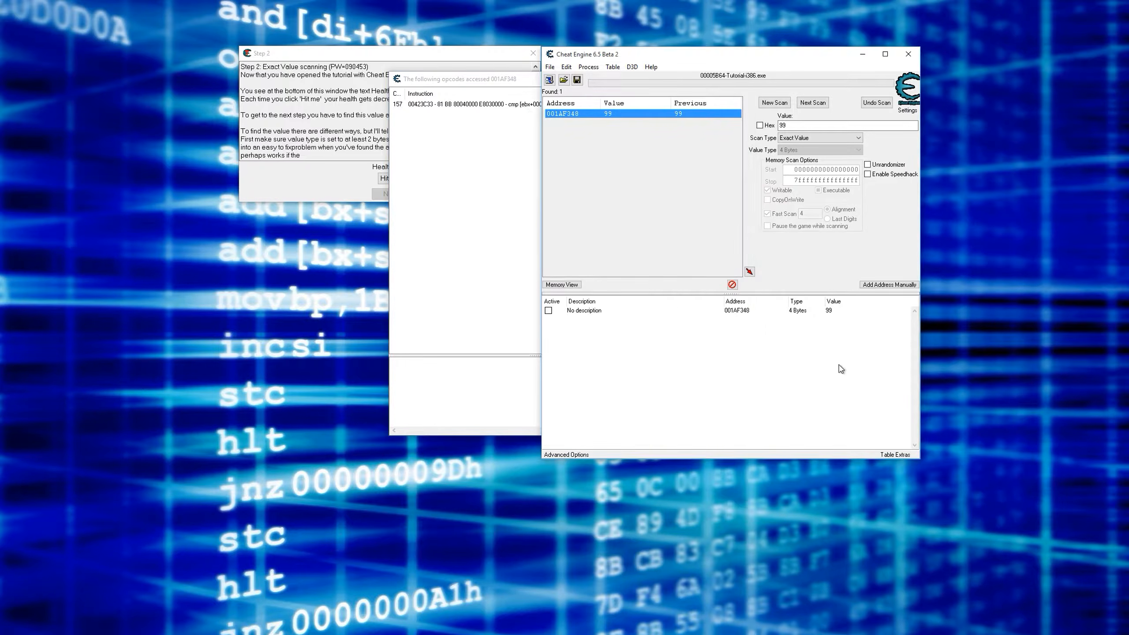
pyautogui.click(440, 150)
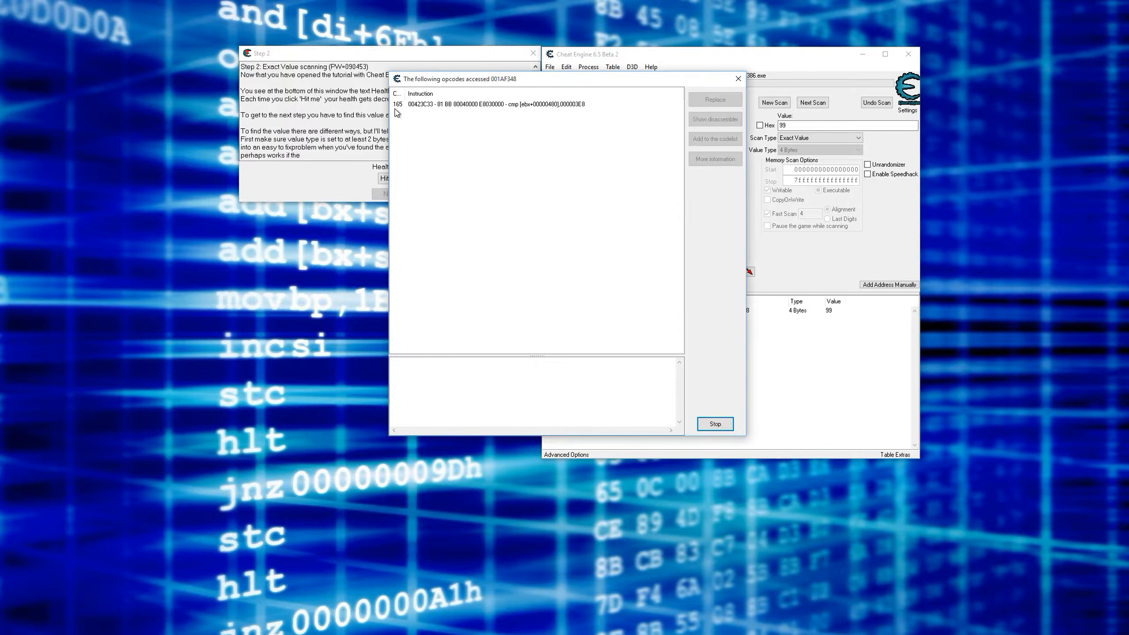
pyautogui.moveTo(406, 94); pyautogui.dragTo(415, 95)
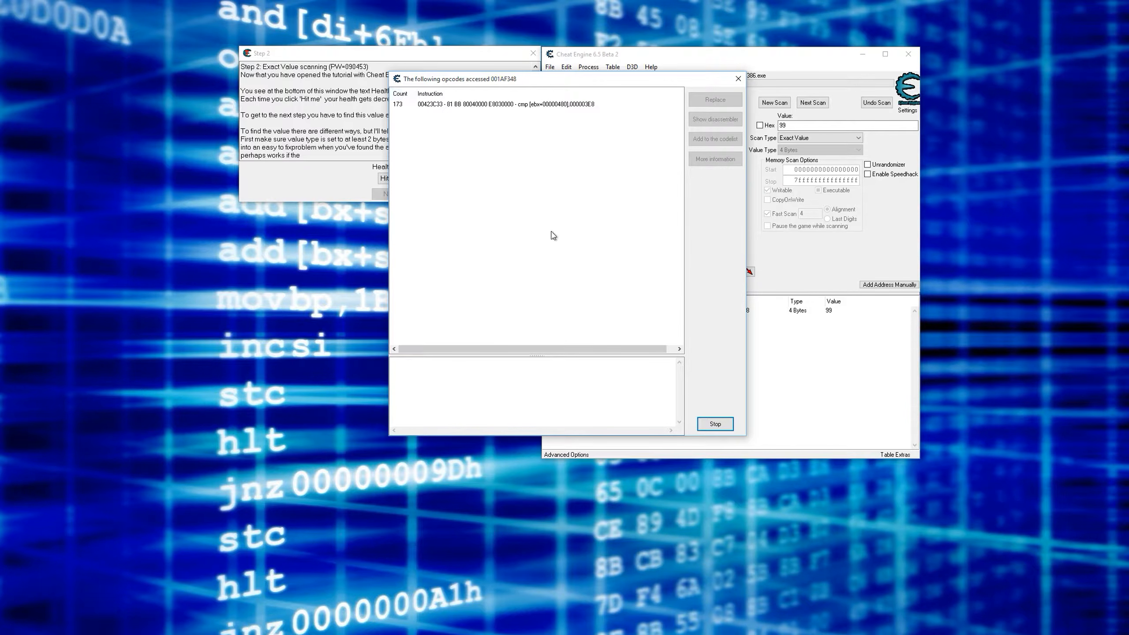
# - Compare the health record's address and value with the operands of the logged cmp instruction
pyautogui.click(835, 314)
pyautogui.click(518, 219)
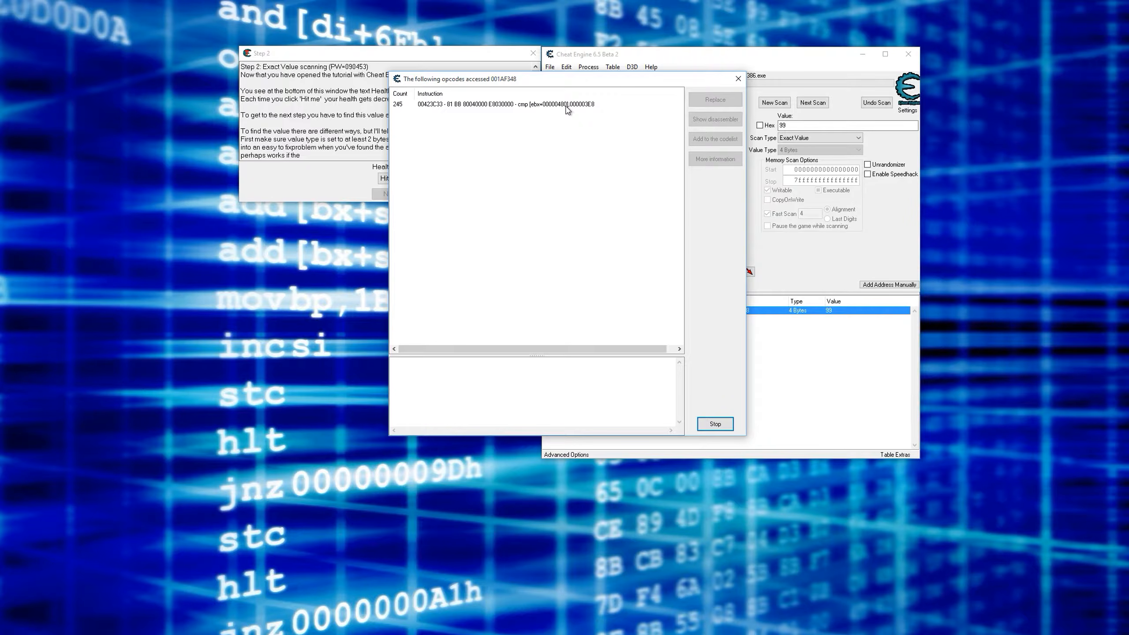
pyautogui.click(794, 366)
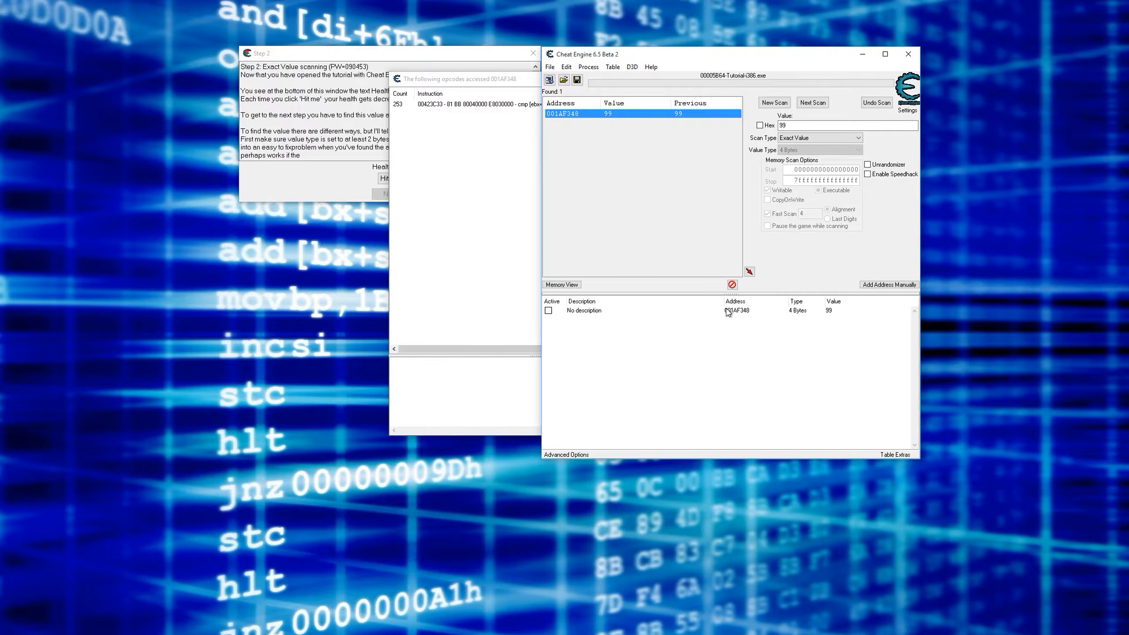
pyautogui.click(743, 312)
pyautogui.click(488, 154)
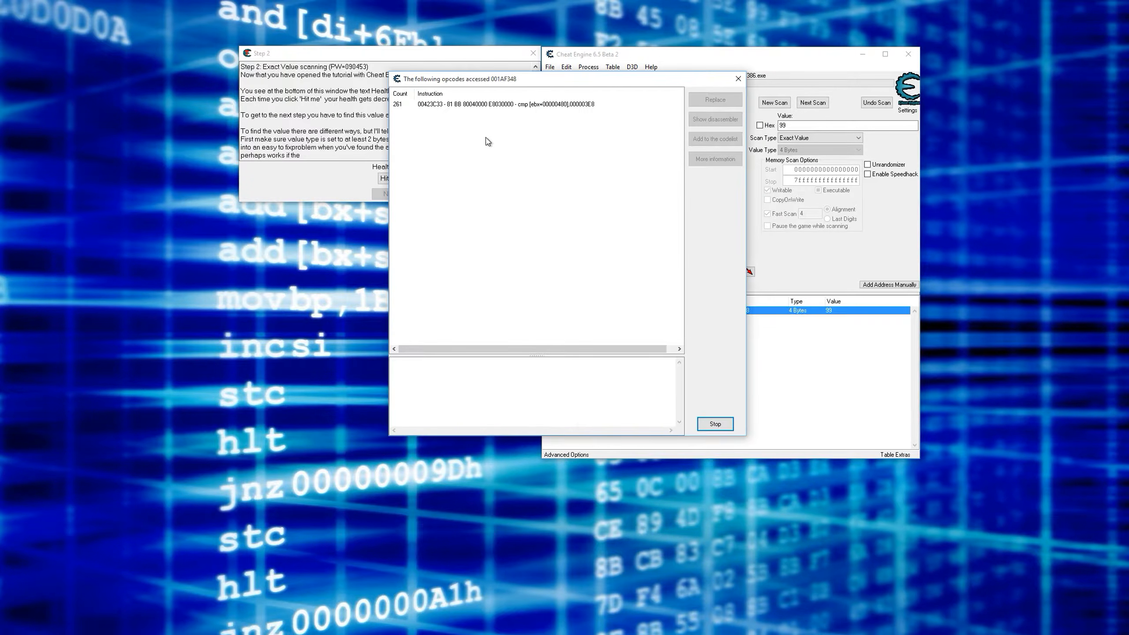
# - Inspect the cmp instruction's details and highlight the EBX register value that serves as its base address
pyautogui.click(508, 106)
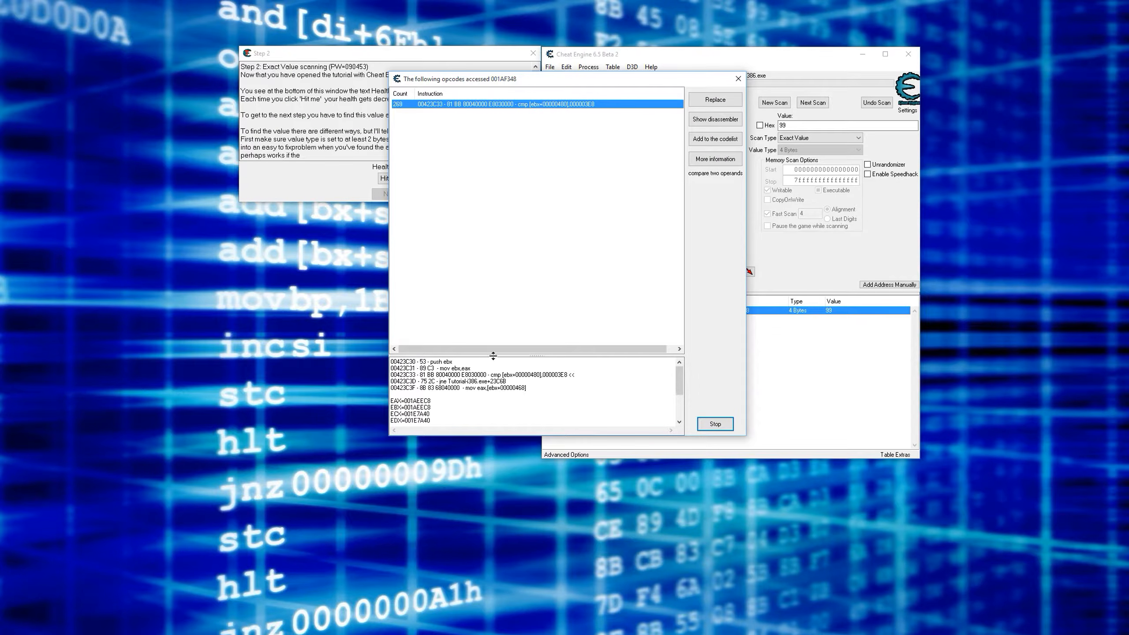
pyautogui.moveTo(436, 406); pyautogui.dragTo(409, 406)
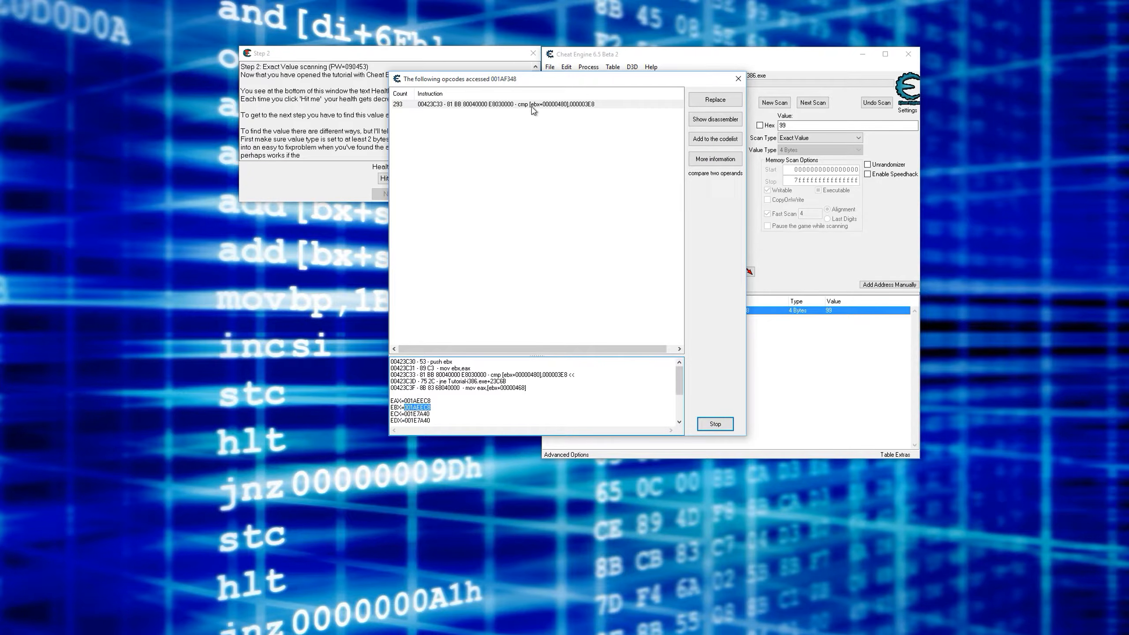
pyautogui.moveTo(437, 406); pyautogui.dragTo(425, 411)
pyautogui.click(806, 396)
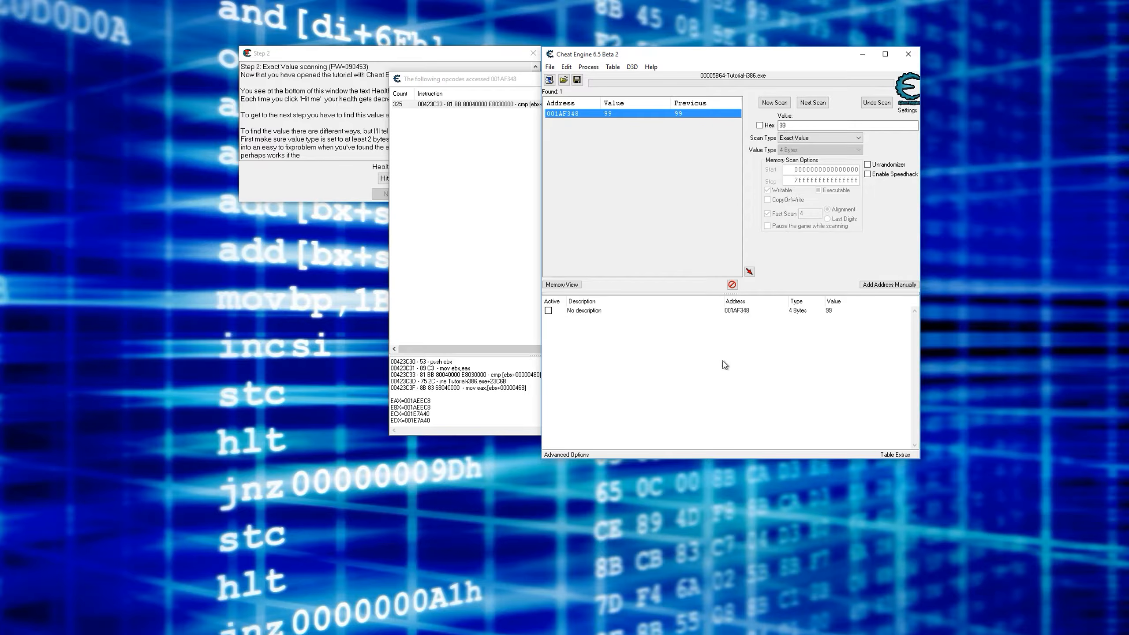
pyautogui.click(433, 407)
pyautogui.moveTo(433, 407); pyautogui.dragTo(407, 407)
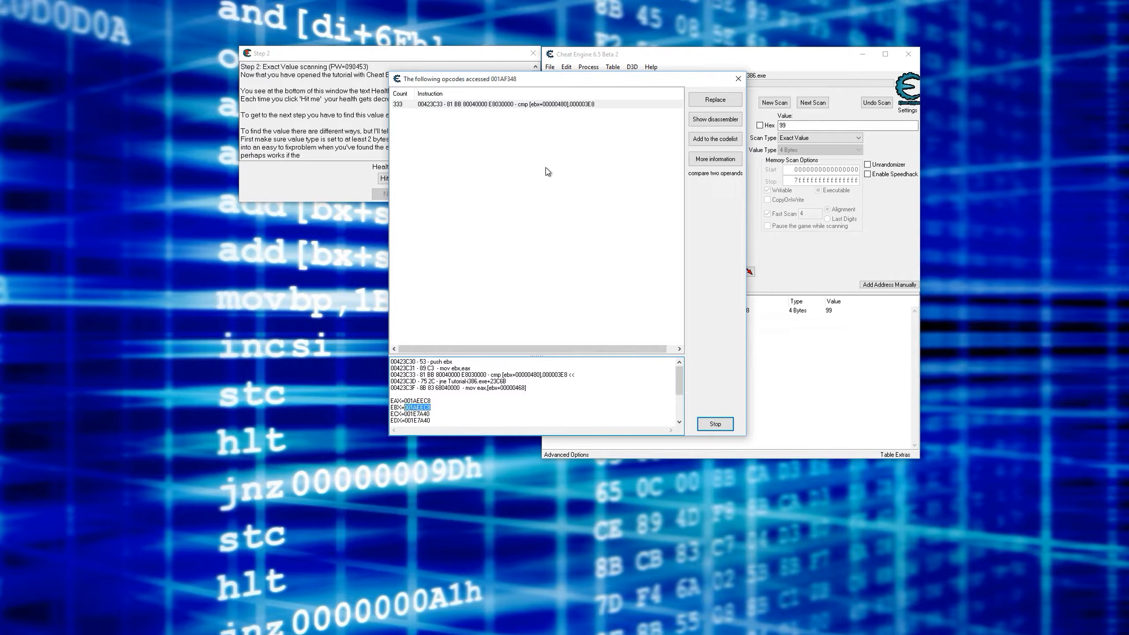
# - Show the cmp instruction in the disassembler and examine it together with the jne jump directly below it
pyautogui.click(558, 104)
pyautogui.click(715, 119)
pyautogui.scroll(3, 627, 185)
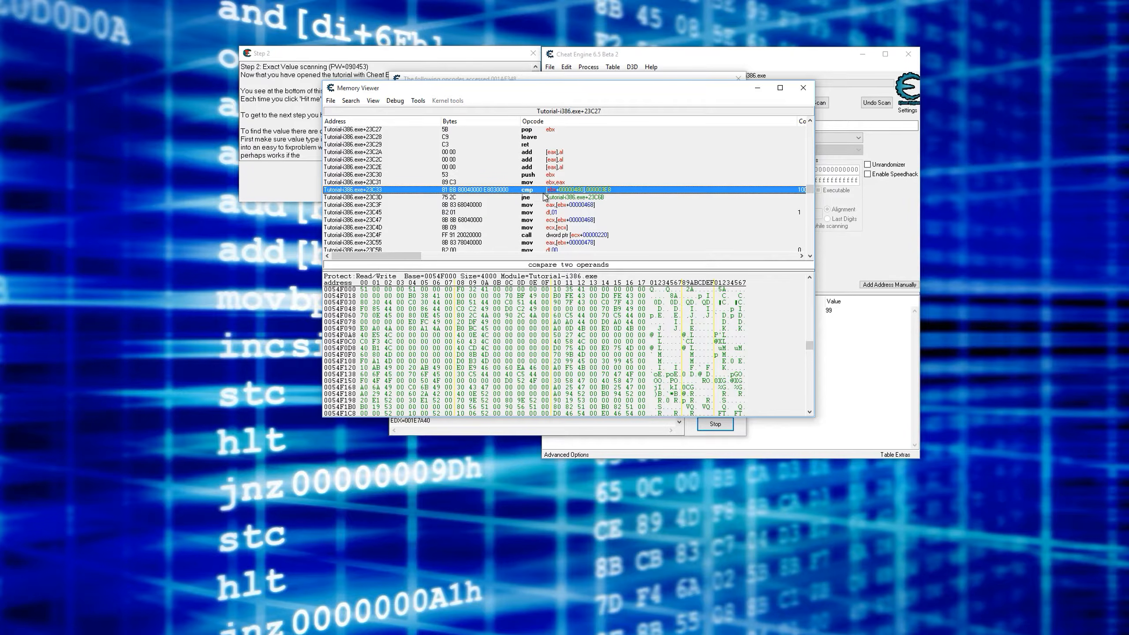
pyautogui.click(552, 205)
pyautogui.click(549, 199)
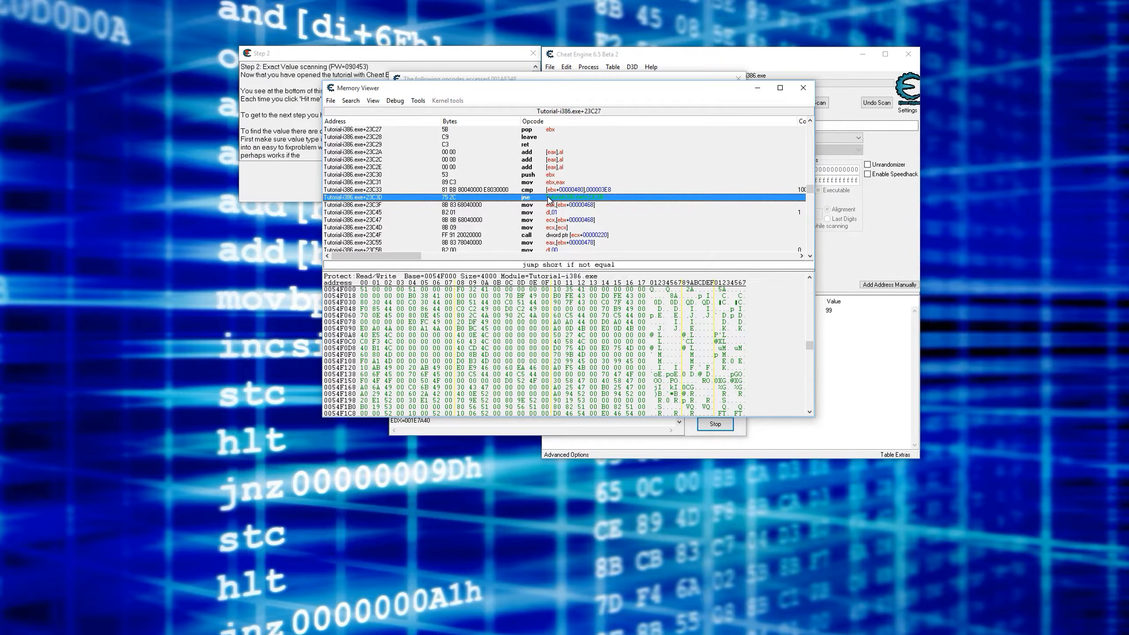
pyautogui.click(548, 191)
pyautogui.click(550, 198)
pyautogui.click(550, 190)
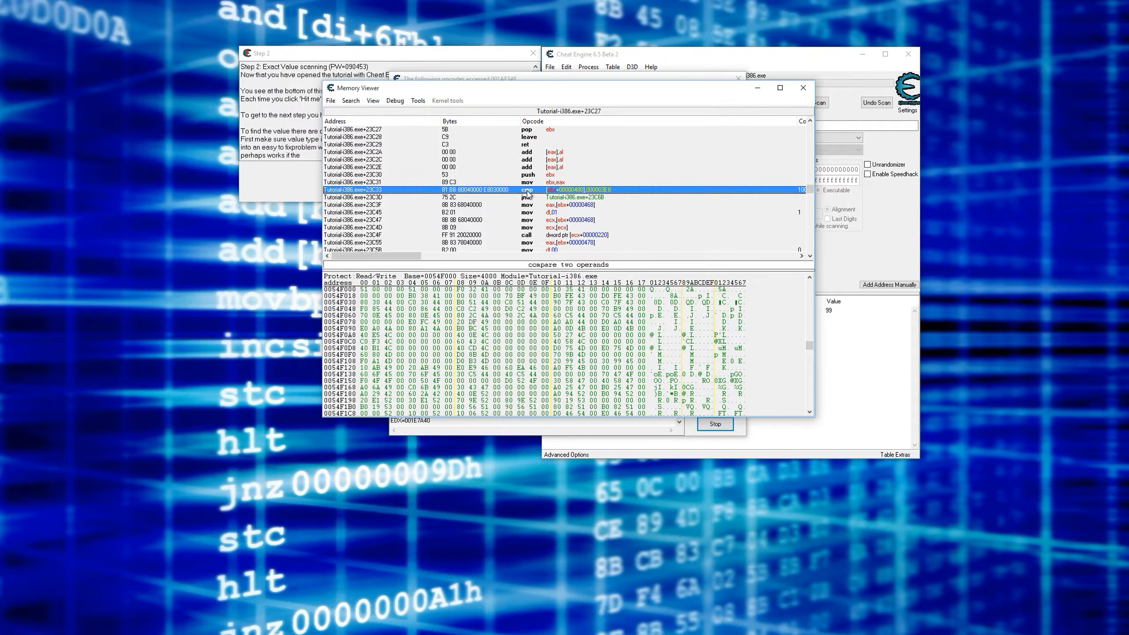
pyautogui.click(561, 199)
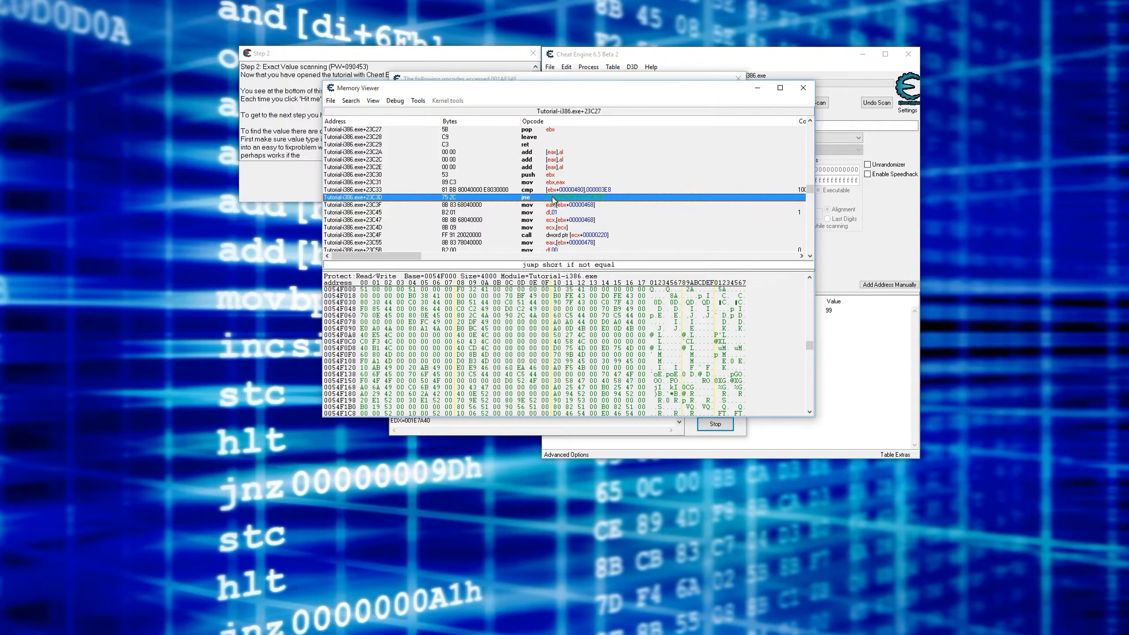
# - Trace the jne jump from the comparison over the skipped calls to the pop ebx and ret instructions
pyautogui.scroll(-3, 603, 200)
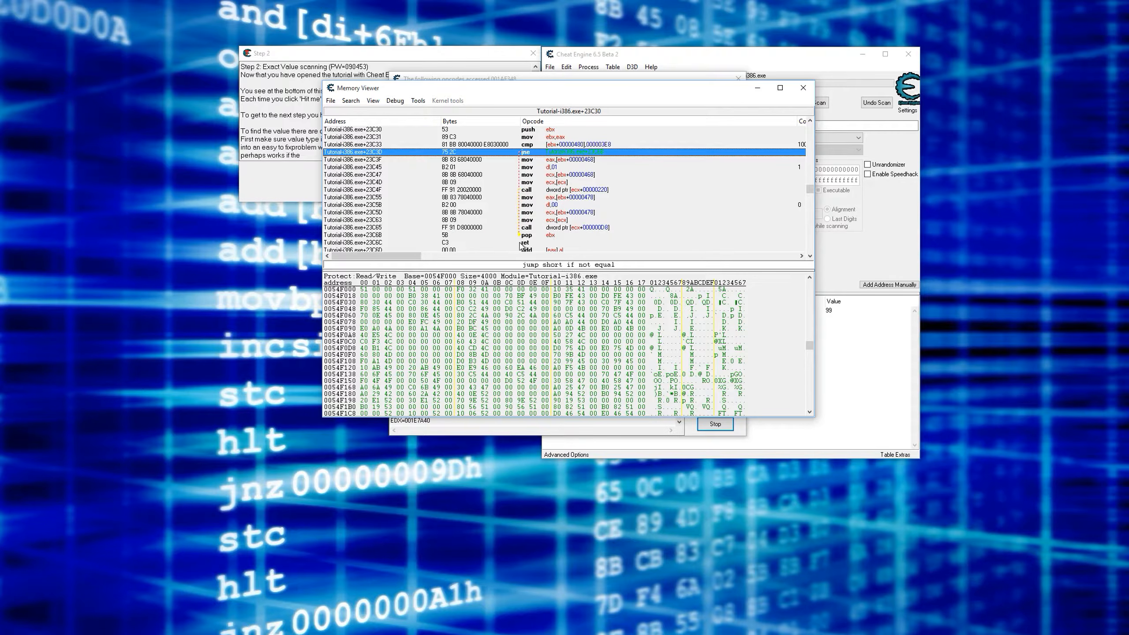
pyautogui.scroll(1, 561, 247)
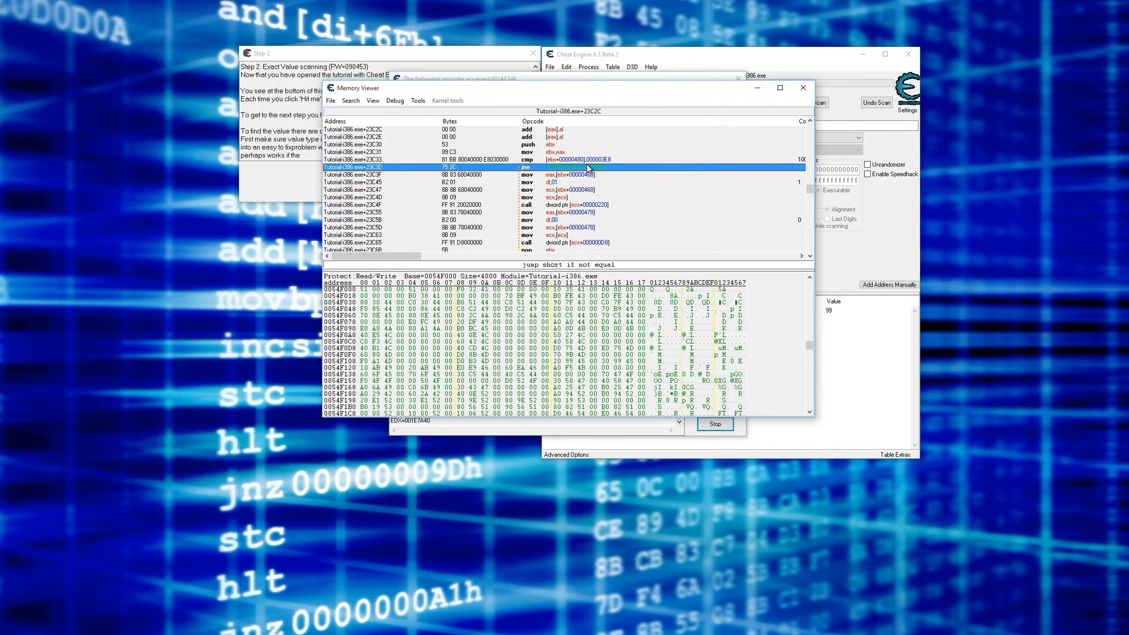
pyautogui.scroll(-1, 588, 168)
pyautogui.scroll(1, 600, 222)
pyautogui.click(578, 160)
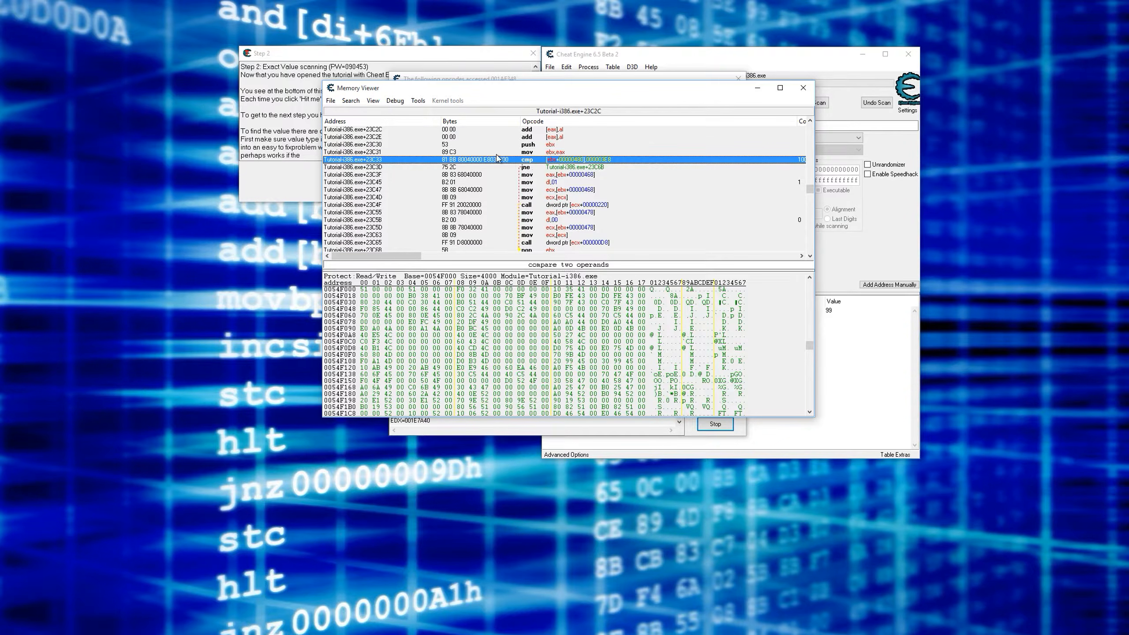
pyautogui.click(553, 167)
pyautogui.scroll(-2, 568, 167)
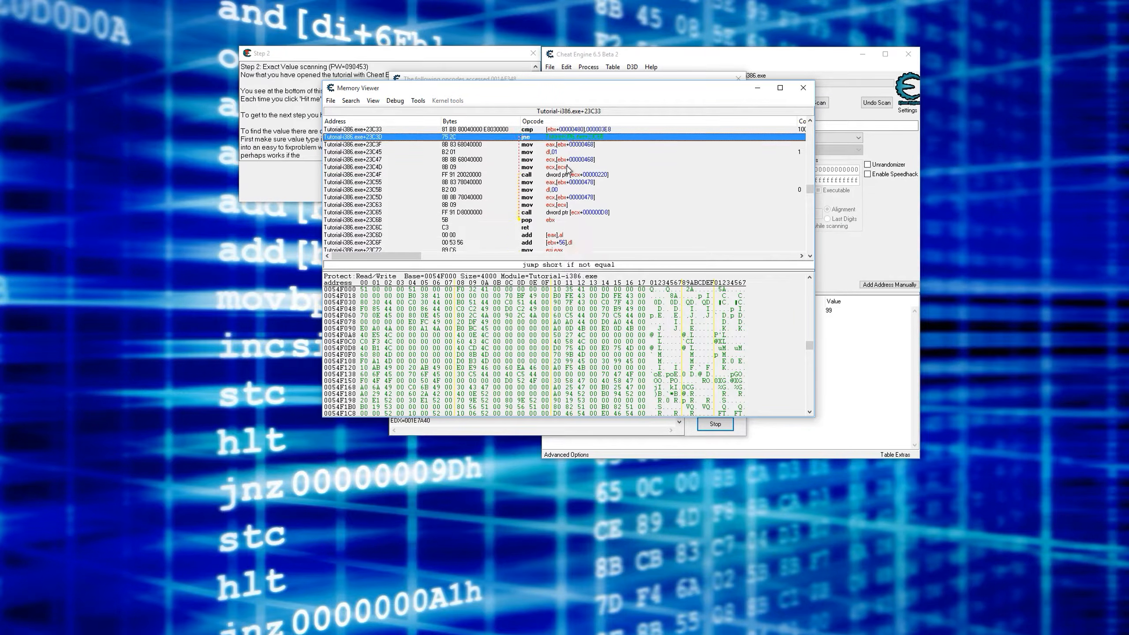
pyautogui.click(555, 220)
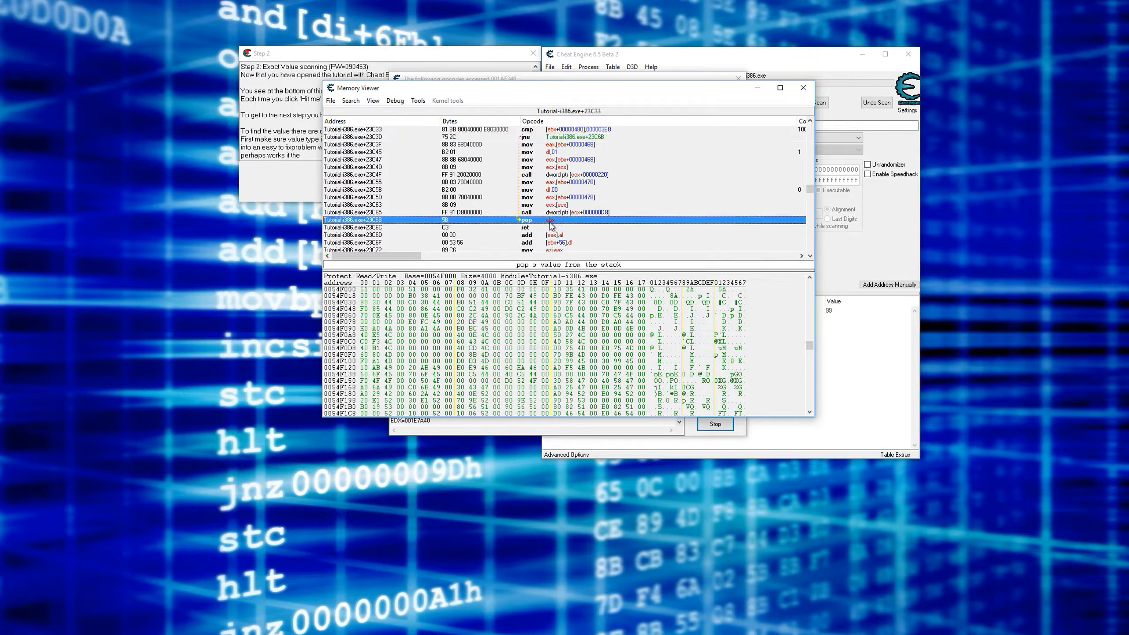
pyautogui.click(550, 227)
pyautogui.scroll(3, 551, 229)
pyautogui.click(558, 167)
pyautogui.click(556, 175)
pyautogui.scroll(-2, 578, 182)
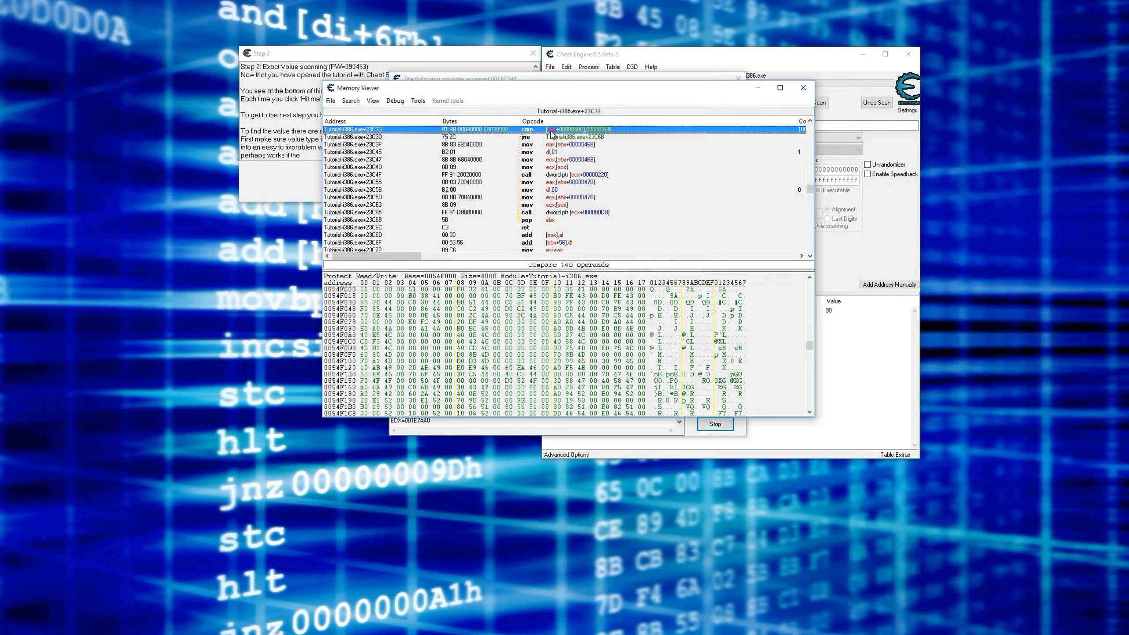
# - Return to the accessed-opcodes list and compare the health record's value with the cmp instruction's 000003E8 operand
pyautogui.moveTo(584, 94); pyautogui.dragTo(557, 100)
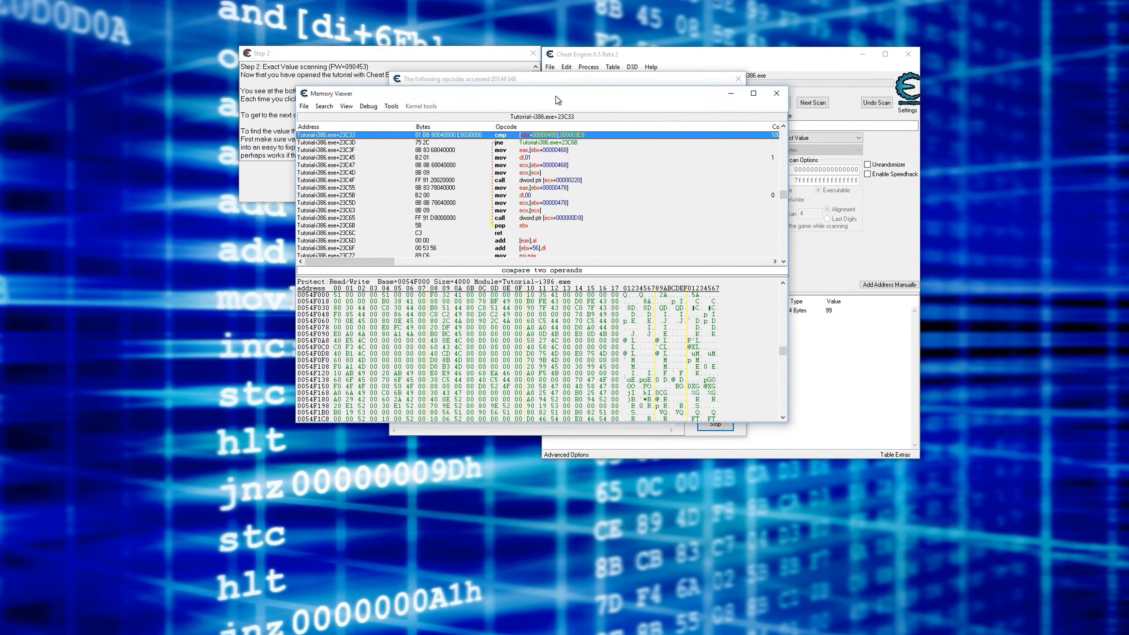
pyautogui.click(561, 82)
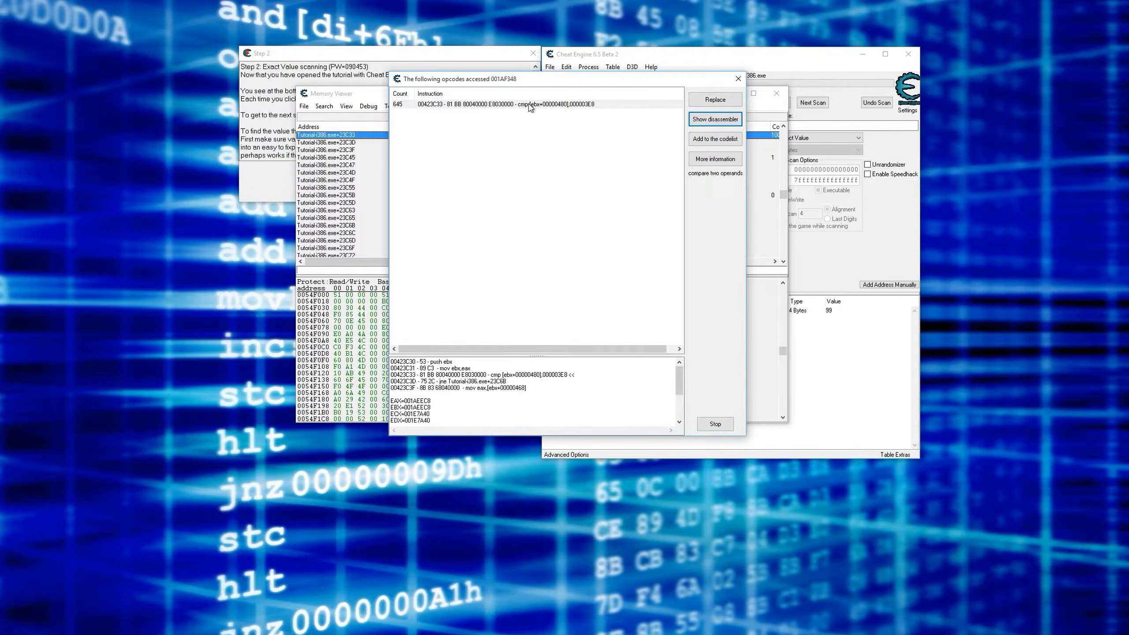
pyautogui.click(806, 326)
pyautogui.click(834, 312)
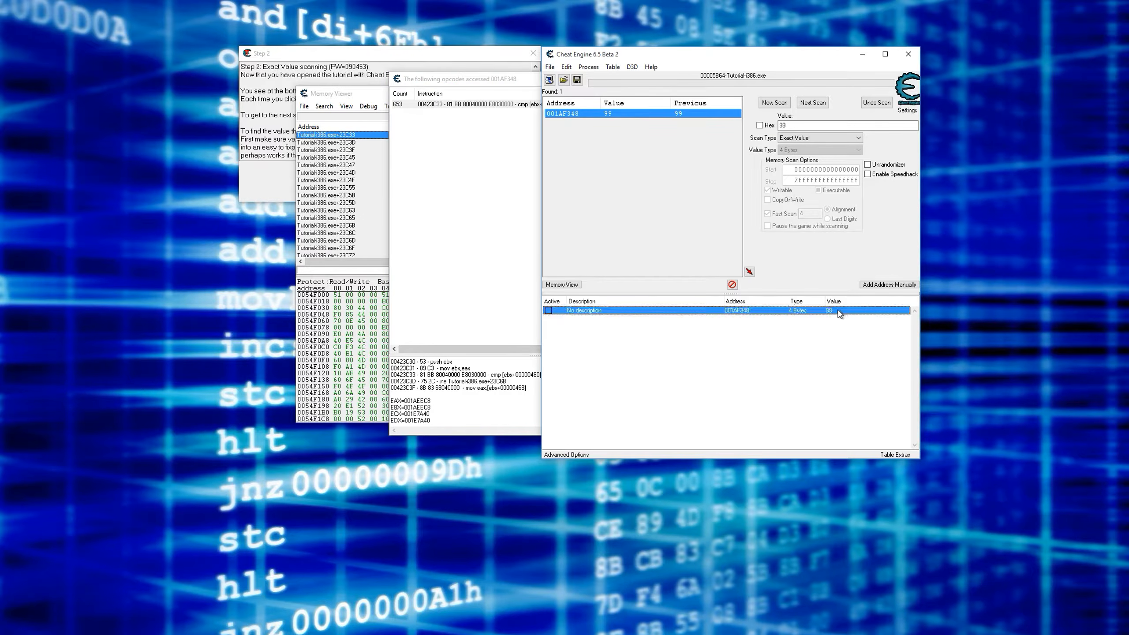
pyautogui.click(509, 216)
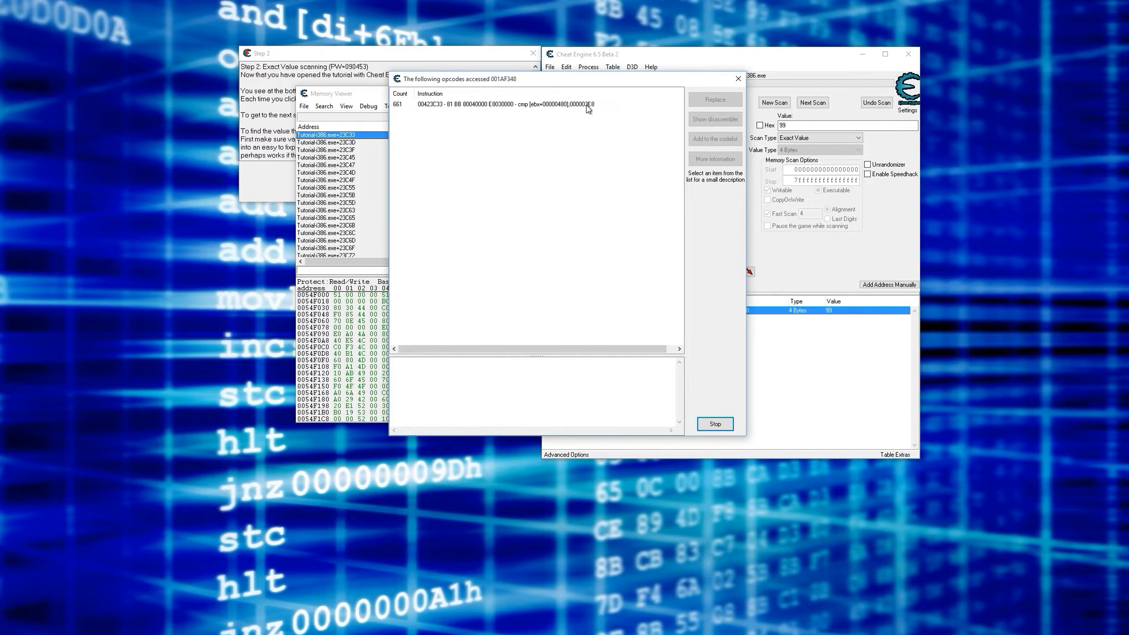
pyautogui.click(586, 106)
# - Convert hexadecimal 3E8 to decimal in the scan value, and highlight the required health value in the tutorial's Step 2 text
pyautogui.click(806, 126)
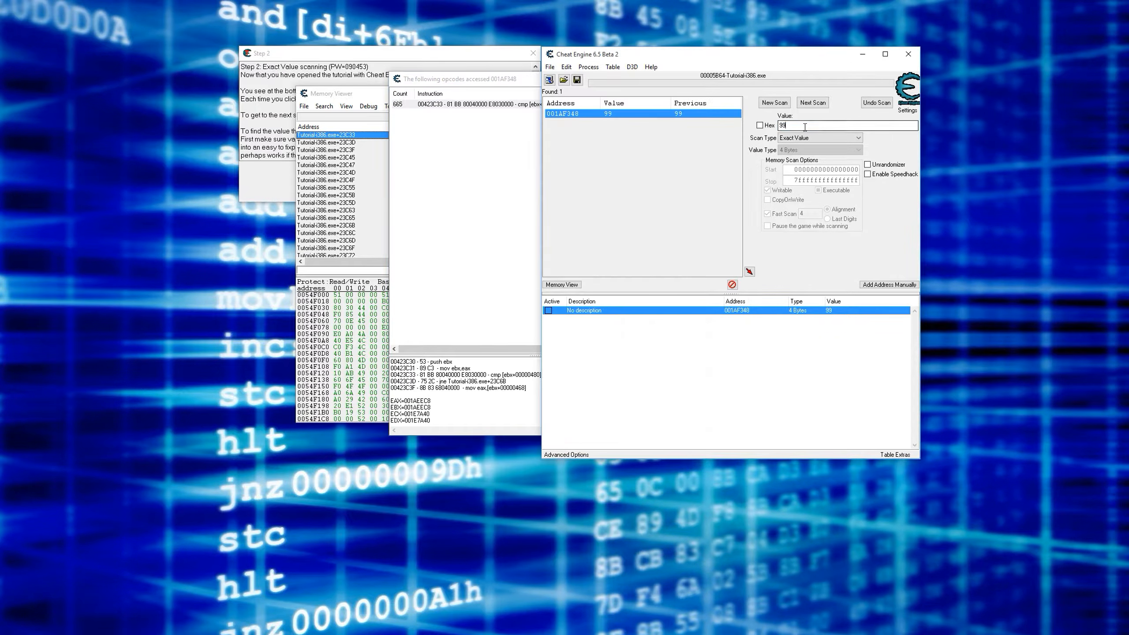
pyautogui.click(760, 125)
pyautogui.write('3E8')
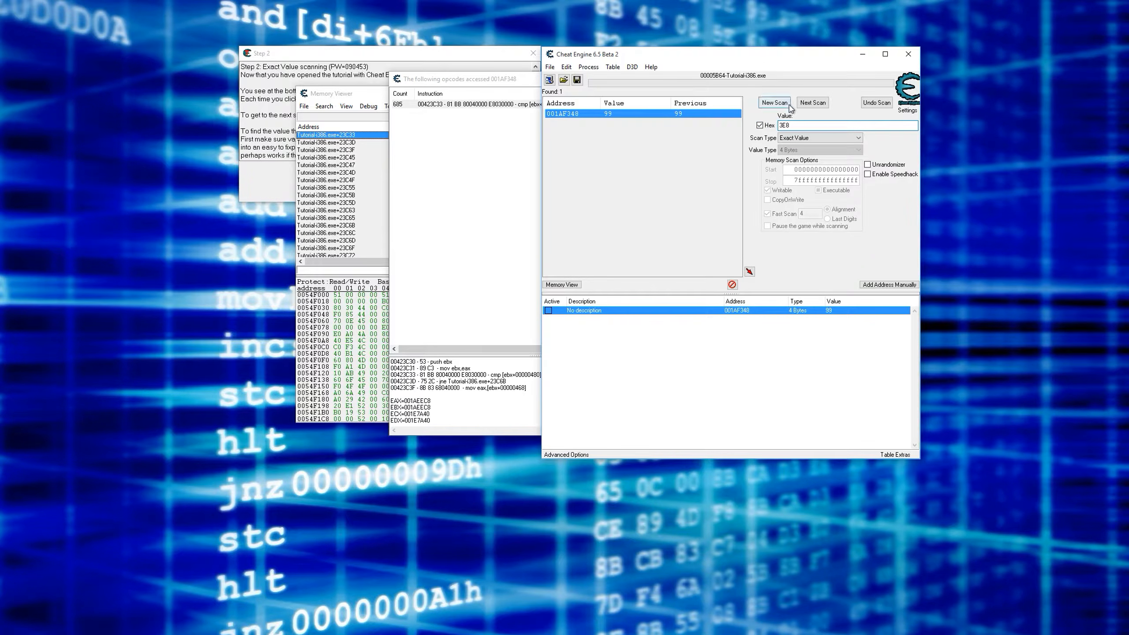
pyautogui.click(760, 126)
pyautogui.click(787, 126)
pyautogui.click(340, 53)
pyautogui.moveTo(429, 114); pyautogui.dragTo(448, 115)
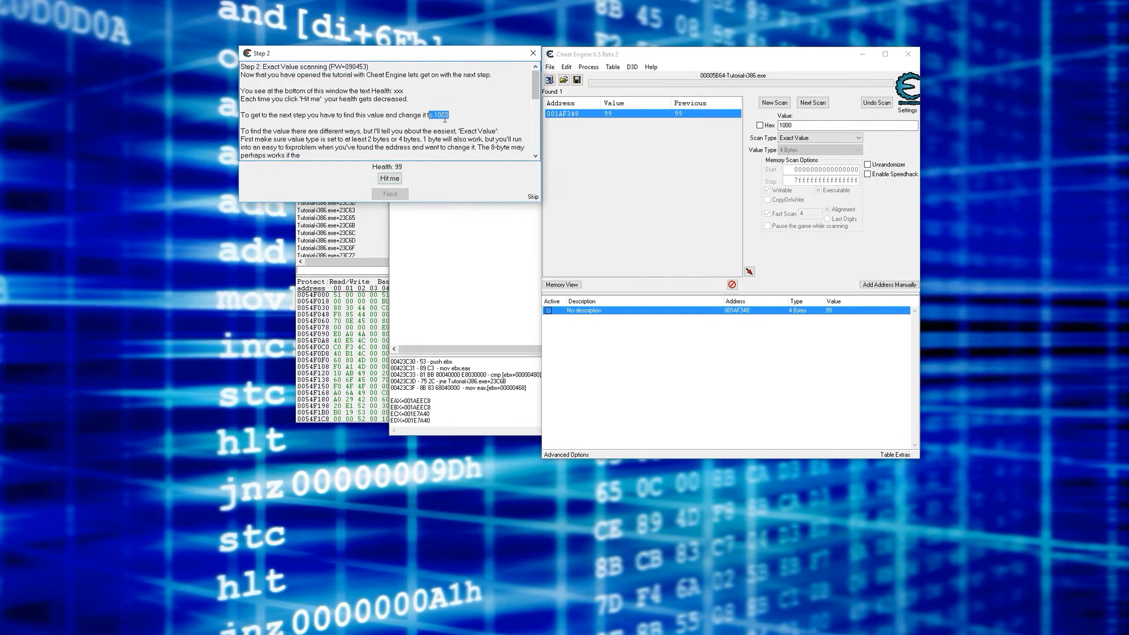
# - Return to the disassembler and go through the jne jump and the mov and call instructions below it
pyautogui.click(464, 276)
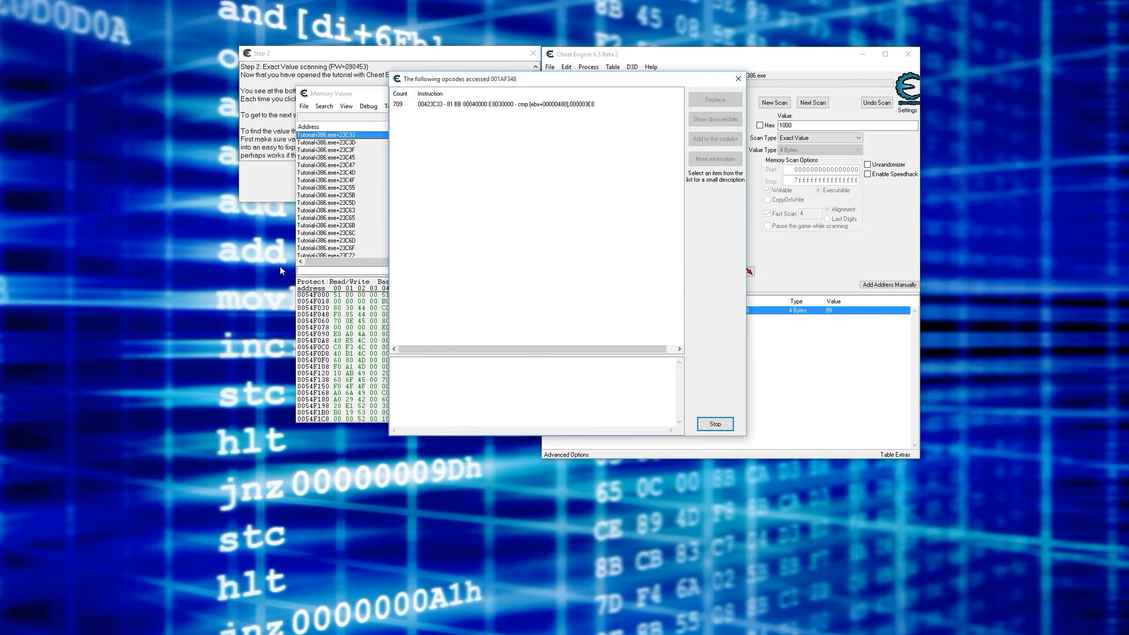
pyautogui.click(380, 94)
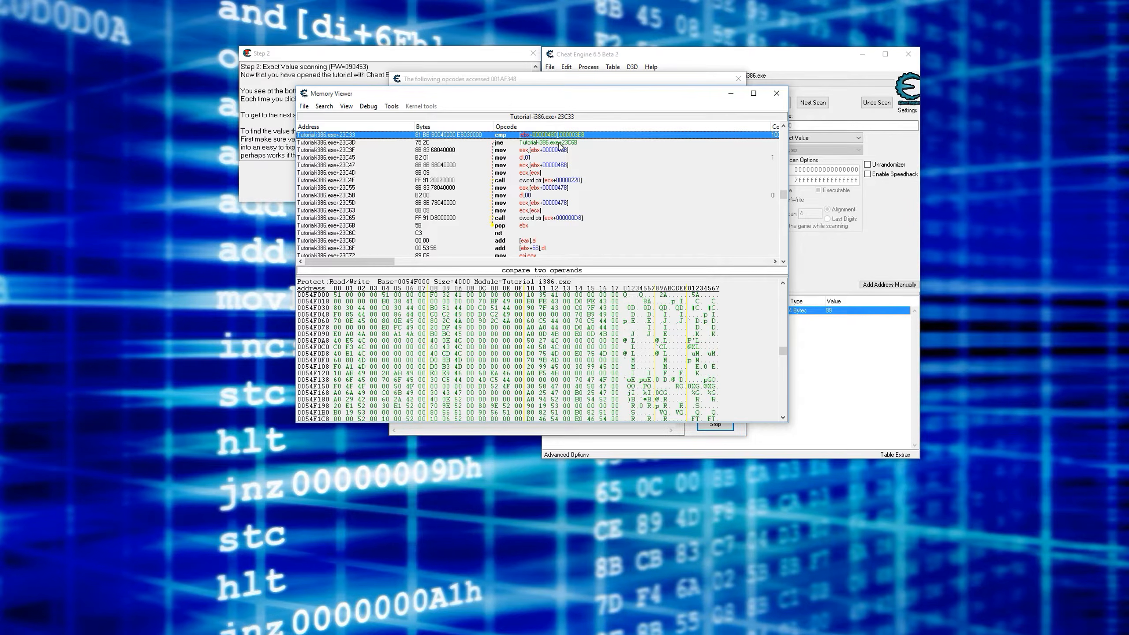
pyautogui.click(507, 143)
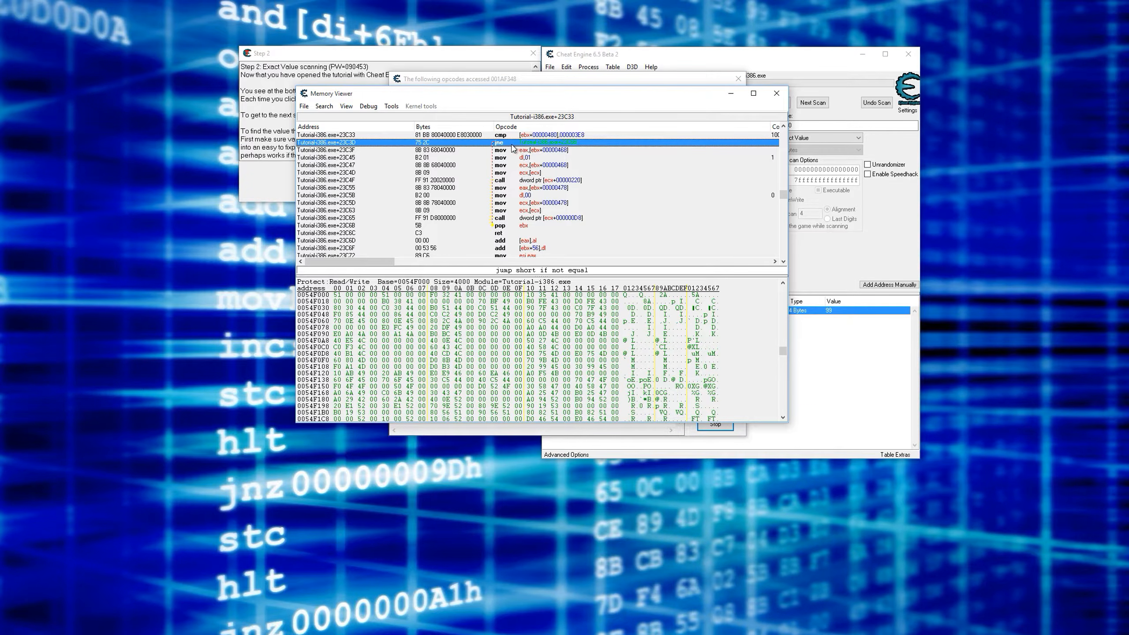
pyautogui.click(537, 150)
pyautogui.click(540, 158)
pyautogui.click(539, 166)
pyautogui.click(540, 173)
pyautogui.click(541, 180)
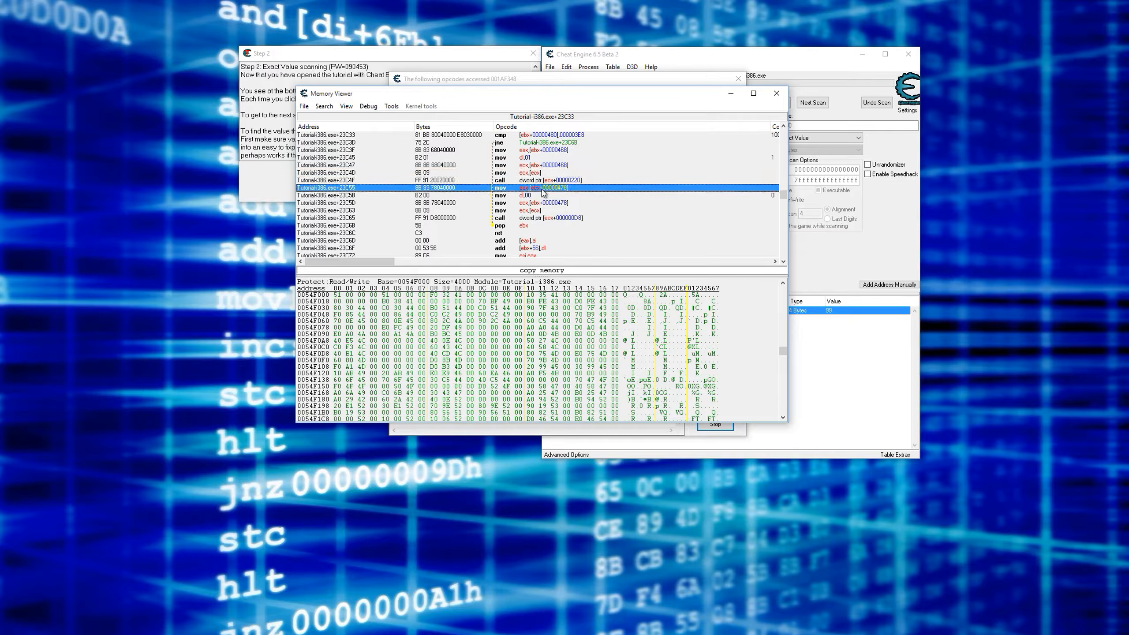
pyautogui.click(541, 189)
pyautogui.click(540, 203)
# - Examine how the cmp instruction against 000003E8 determines whether the jne directly below it jumps
pyautogui.click(545, 138)
pyautogui.scroll(1, 607, 217)
pyautogui.scroll(-1, 608, 219)
pyautogui.click(501, 143)
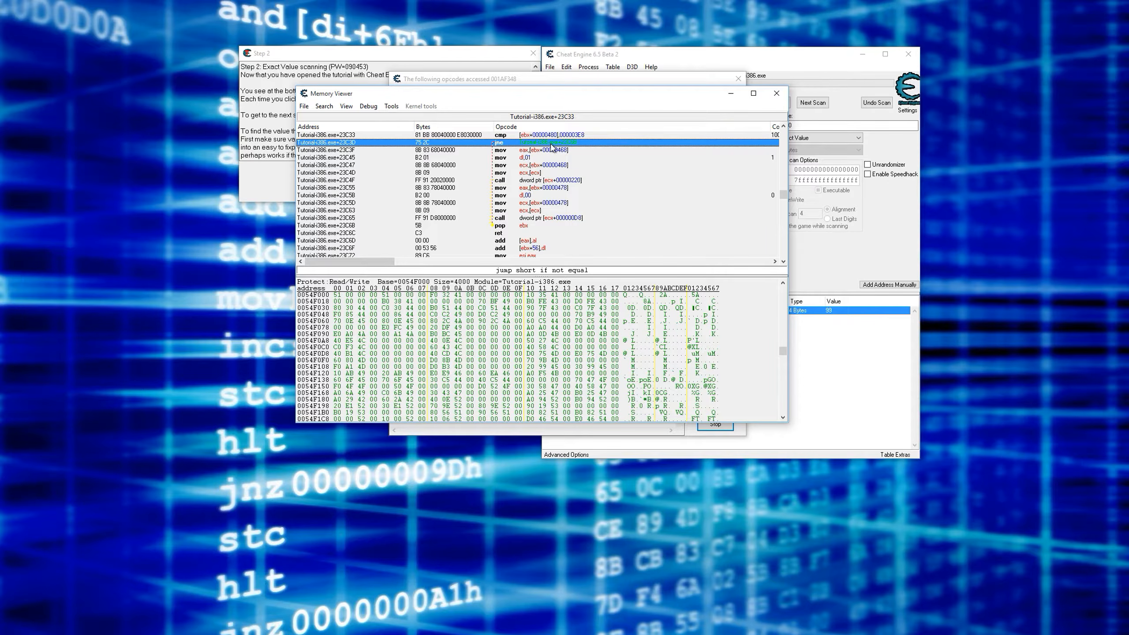
pyautogui.scroll(1, 552, 146)
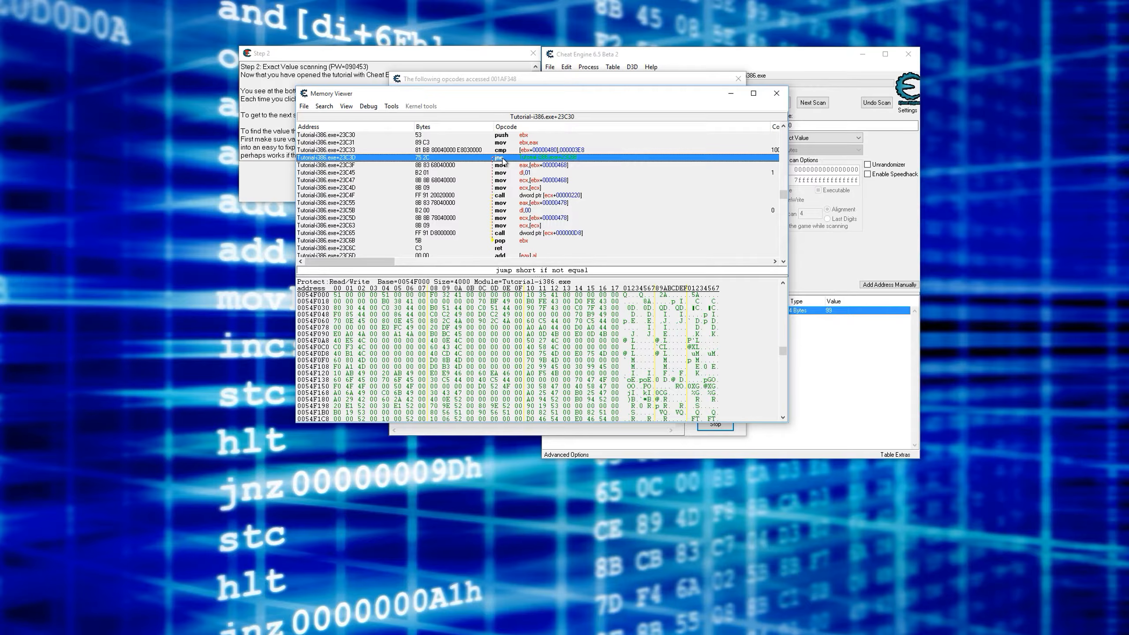
pyautogui.click(525, 151)
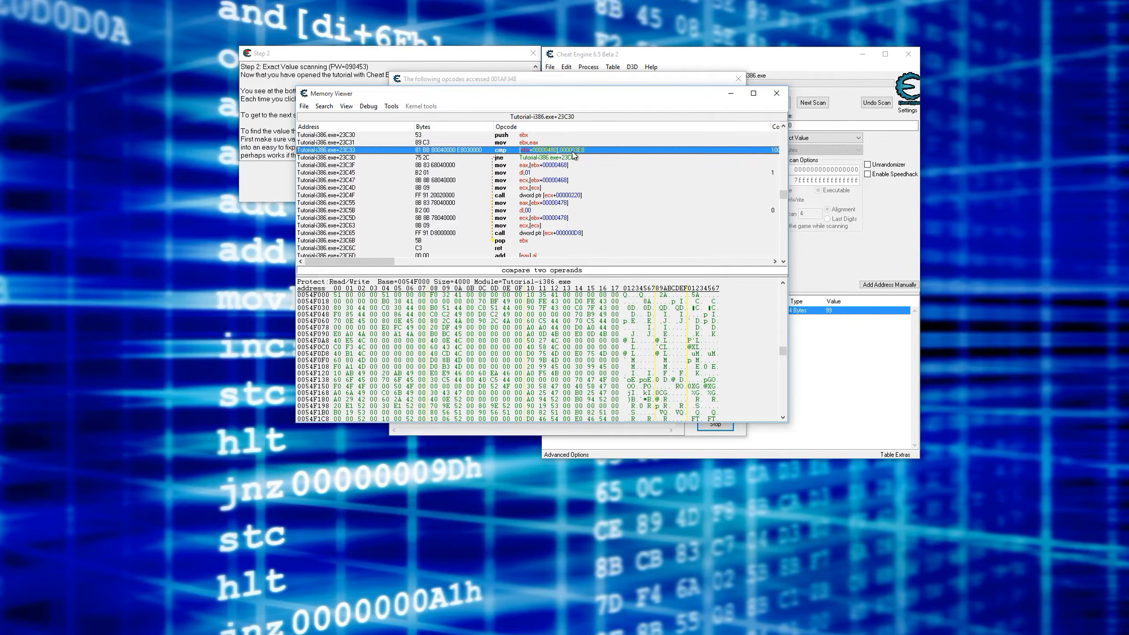
pyautogui.click(502, 159)
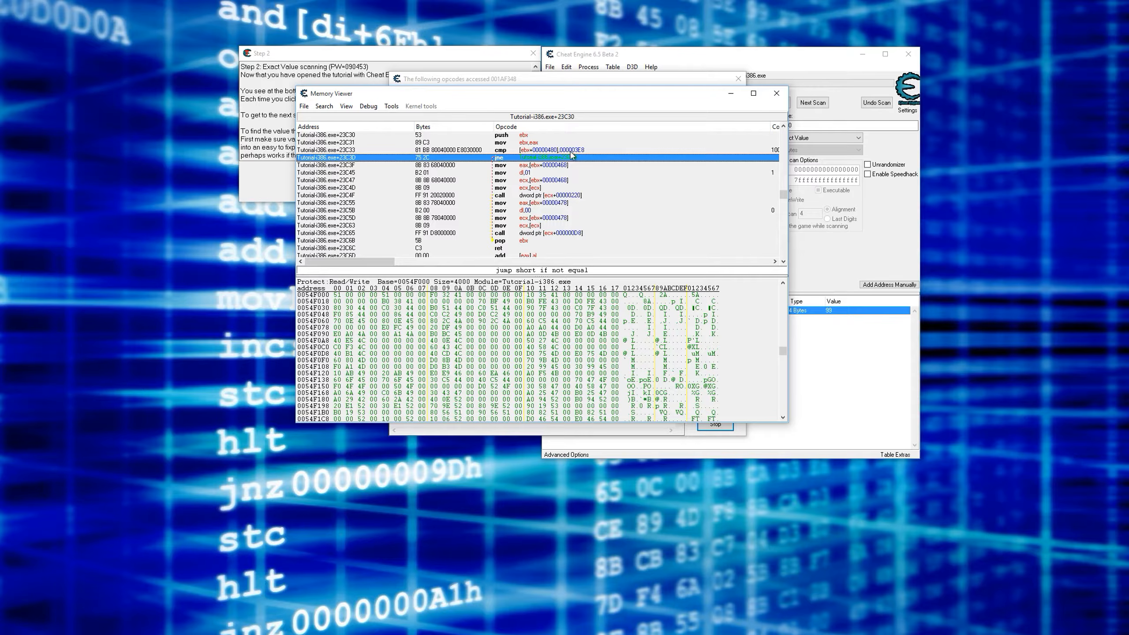
pyautogui.click(573, 151)
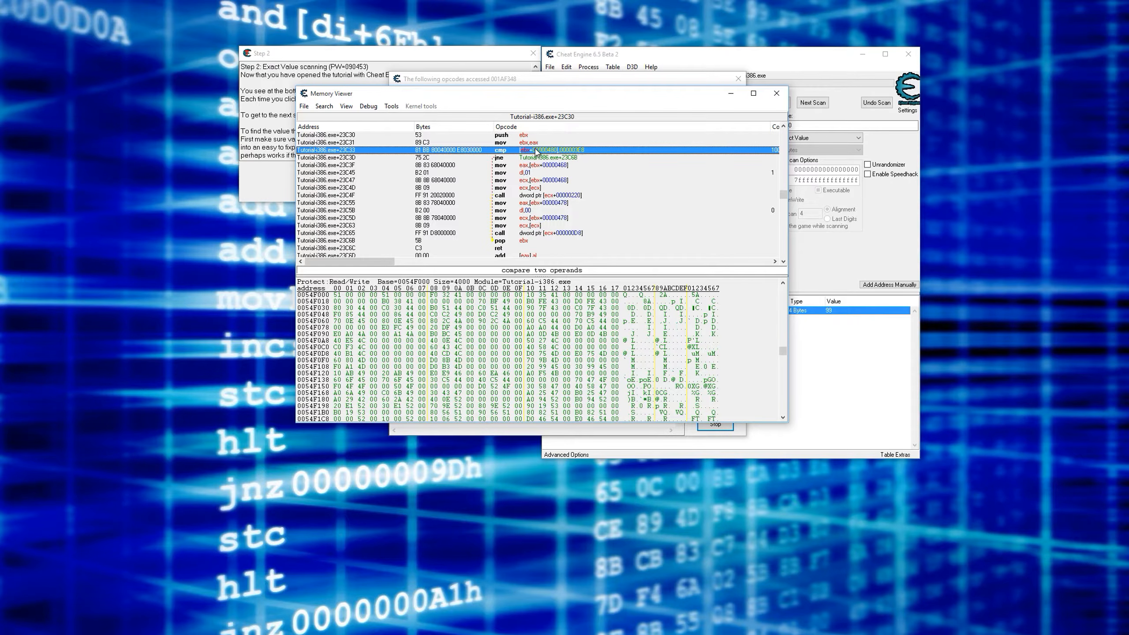
pyautogui.click(570, 156)
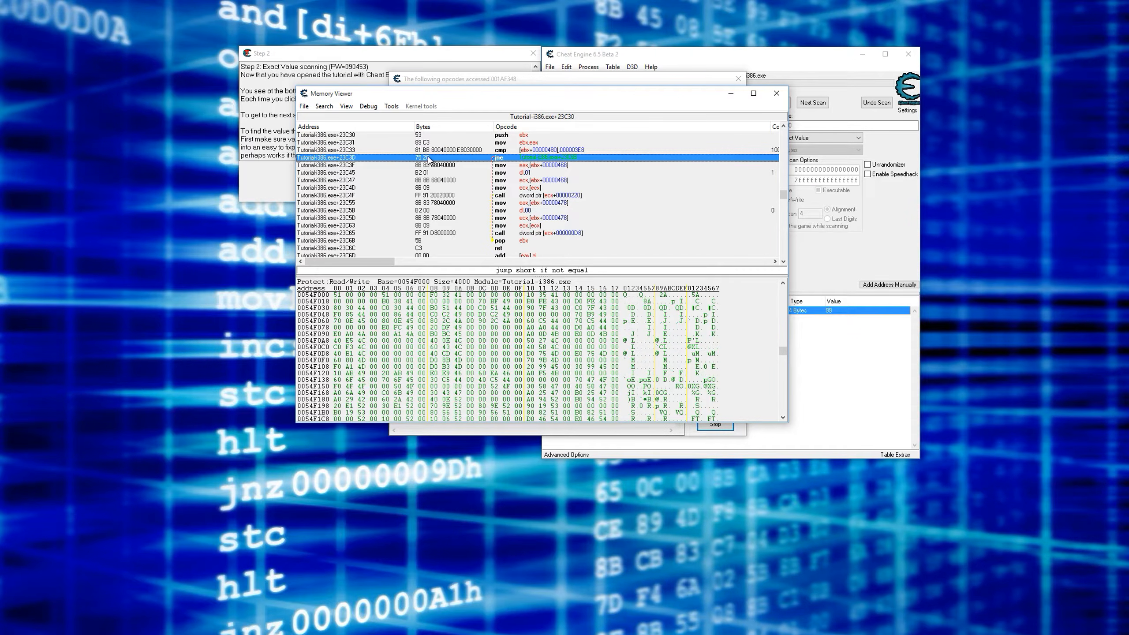
pyautogui.click(549, 151)
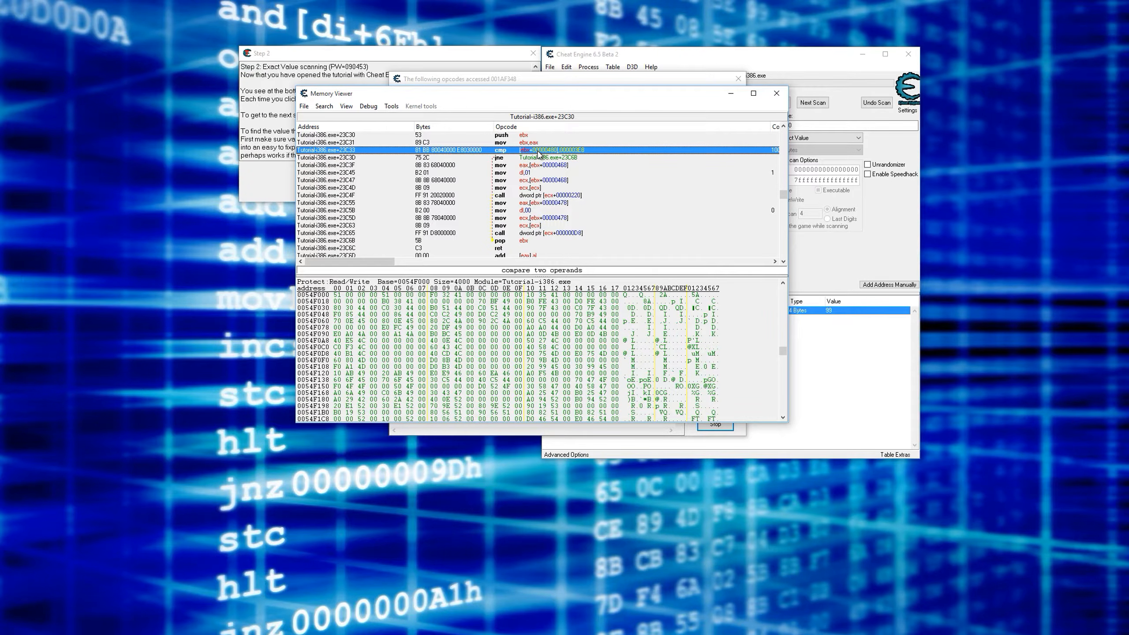
pyautogui.click(534, 160)
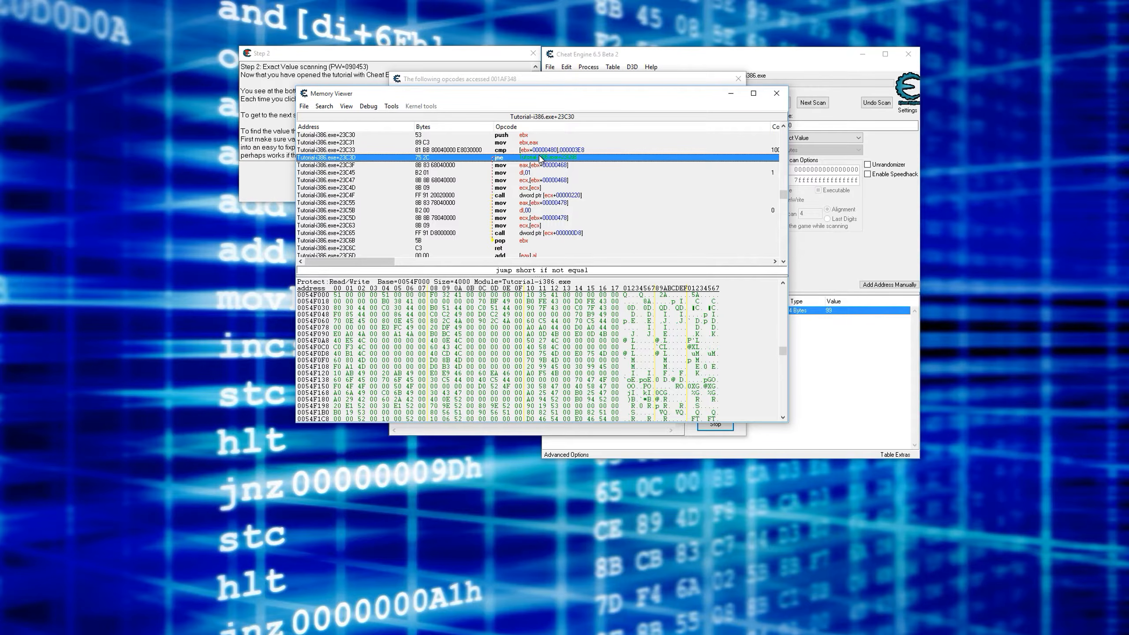
# - Set a register change on the jne instruction that turns the ZF flag on, with the tutorial window moved clear of the code
pyautogui.rightClick(541, 157)
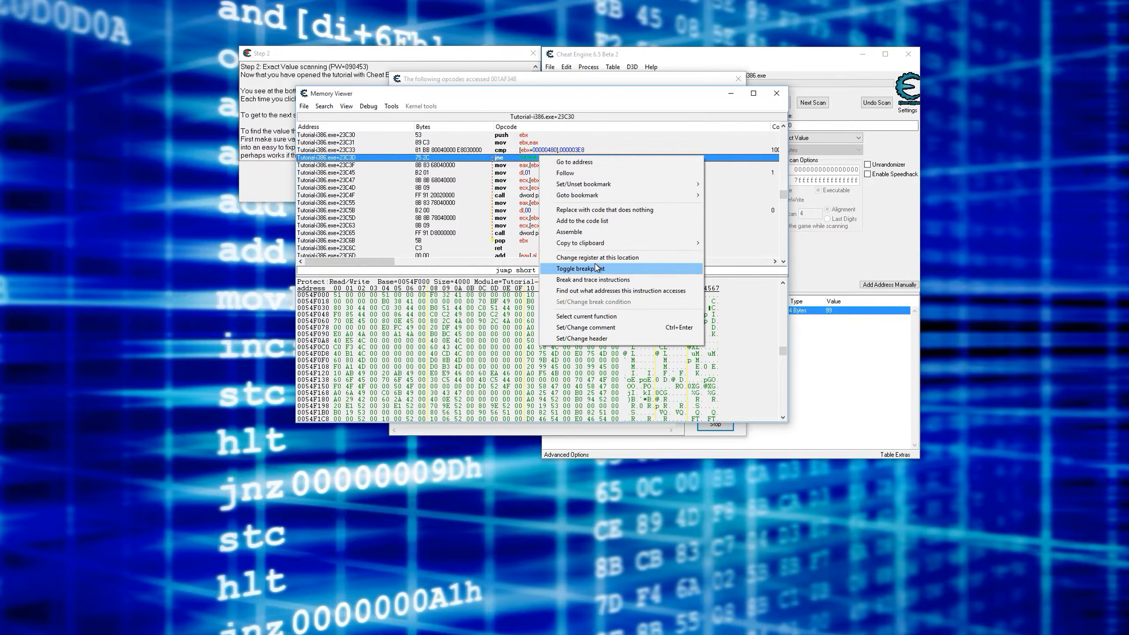
pyautogui.click(611, 258)
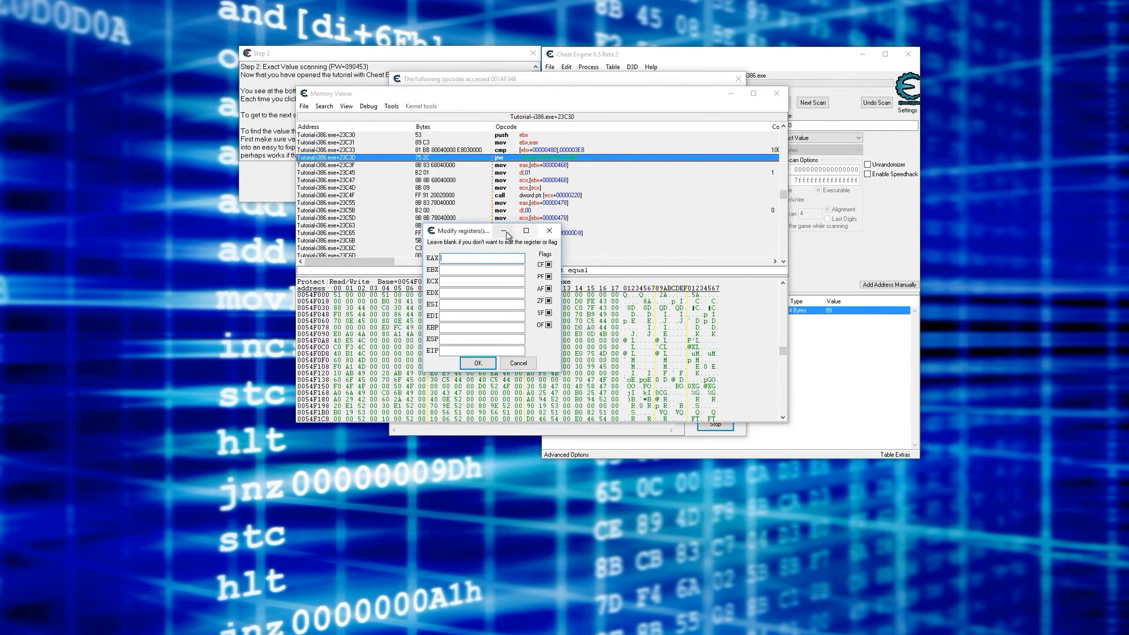
pyautogui.moveTo(468, 235); pyautogui.dragTo(653, 124)
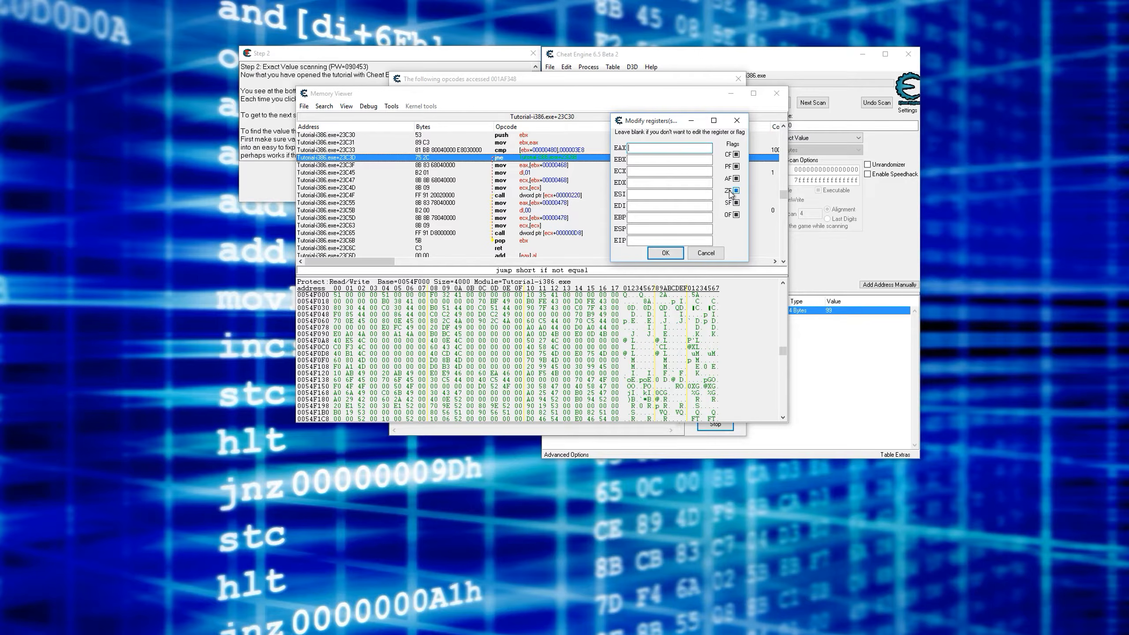
pyautogui.moveTo(653, 120); pyautogui.dragTo(670, 118)
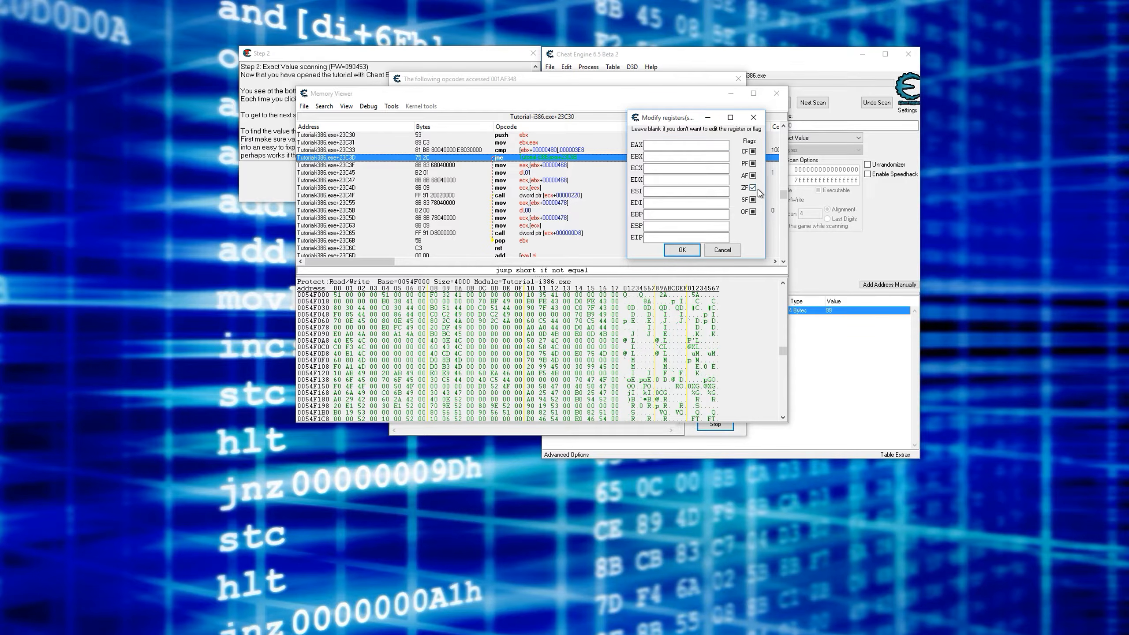
pyautogui.click(752, 187)
pyautogui.click(752, 188)
pyautogui.moveTo(401, 59); pyautogui.dragTo(221, 33)
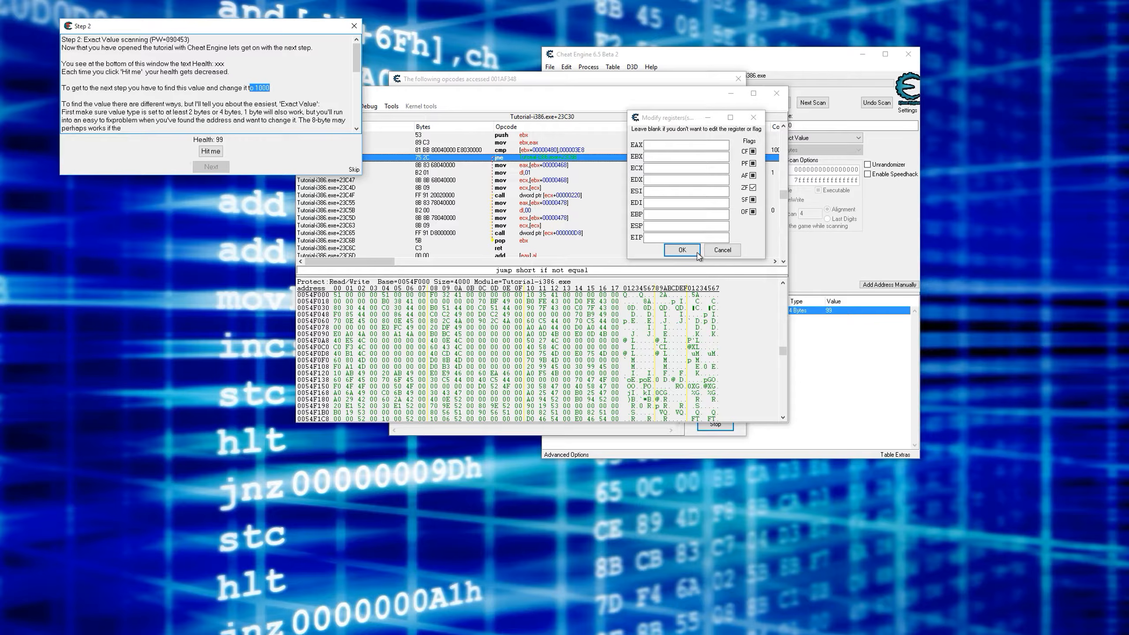
pyautogui.click(682, 249)
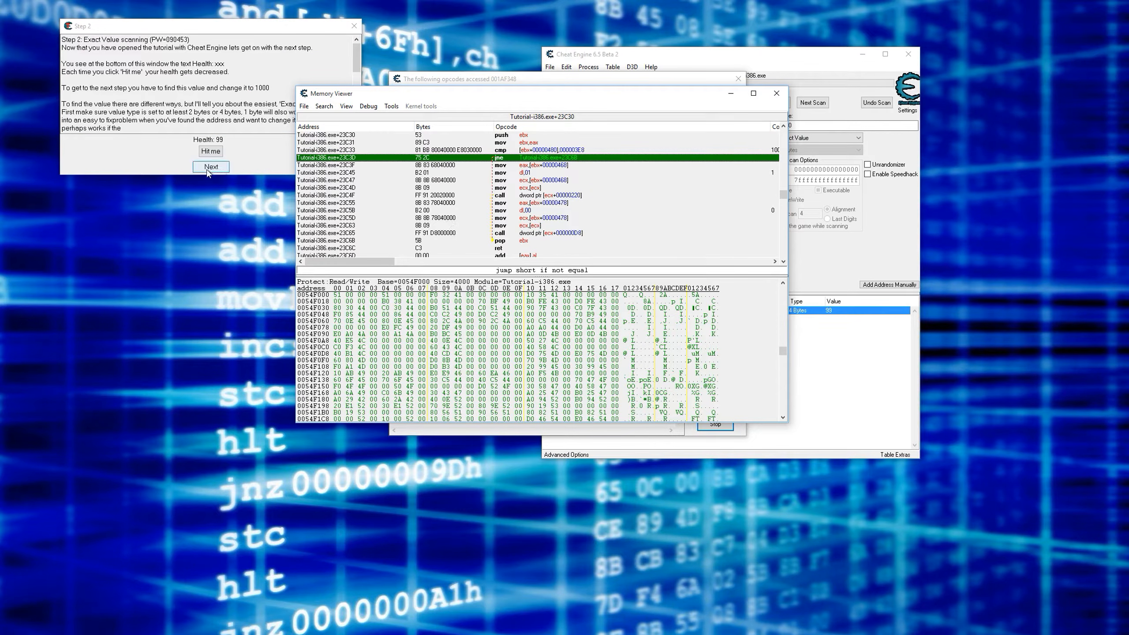
# - Check the cmp instruction and the health record's value against the 1000 required in the tutorial's Step 2 text
pyautogui.click(571, 151)
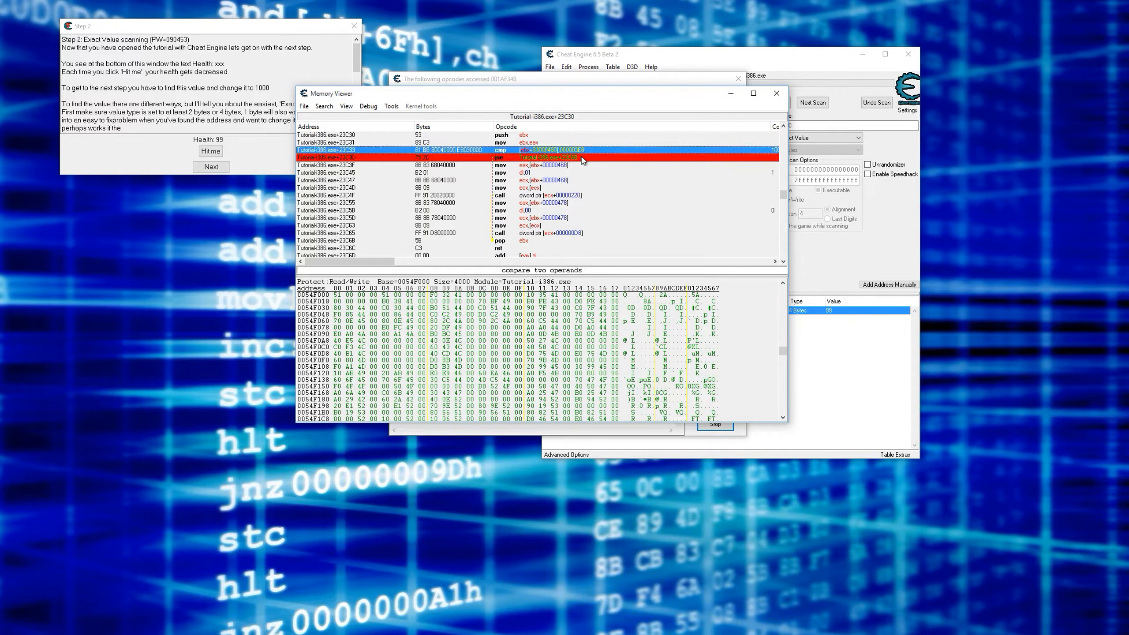
pyautogui.click(566, 160)
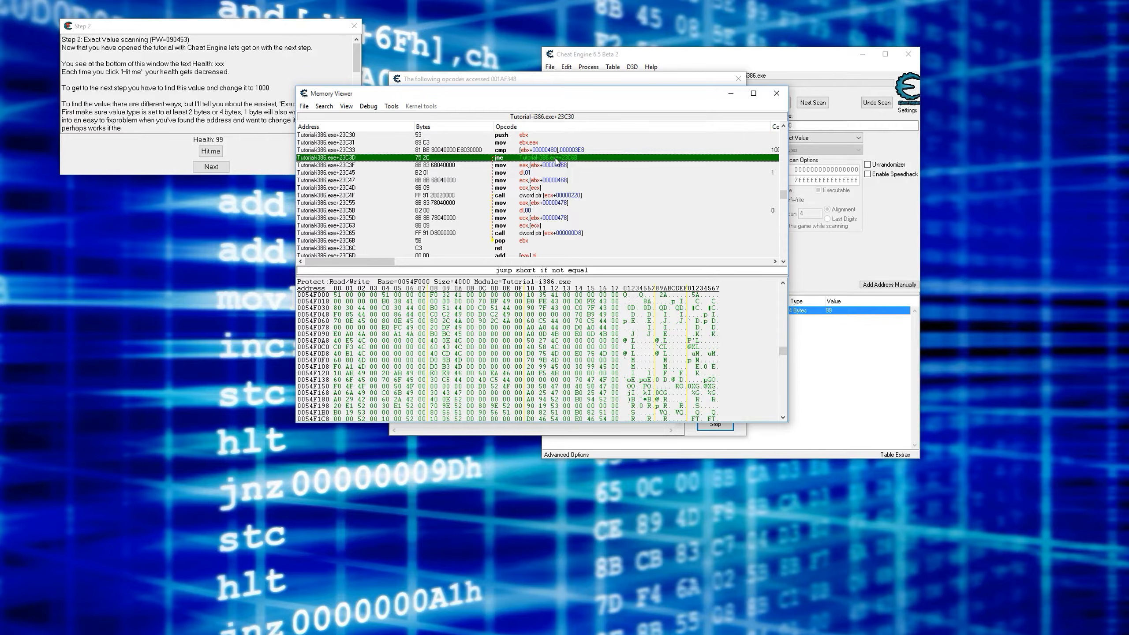
pyautogui.click(878, 380)
pyautogui.click(833, 310)
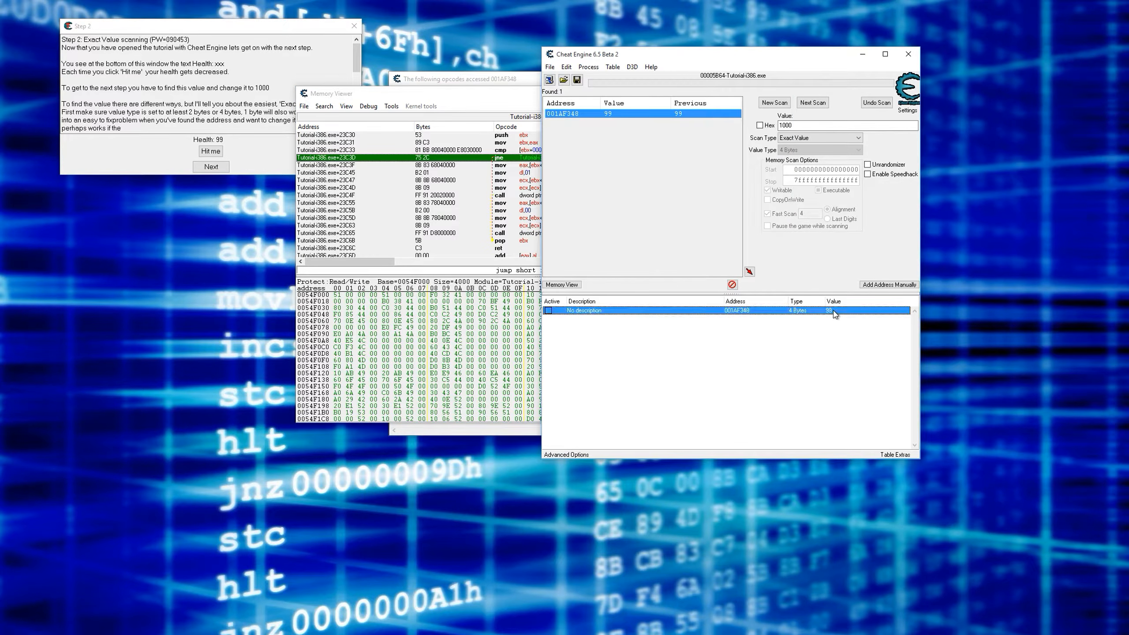
pyautogui.moveTo(274, 90); pyautogui.dragTo(255, 90)
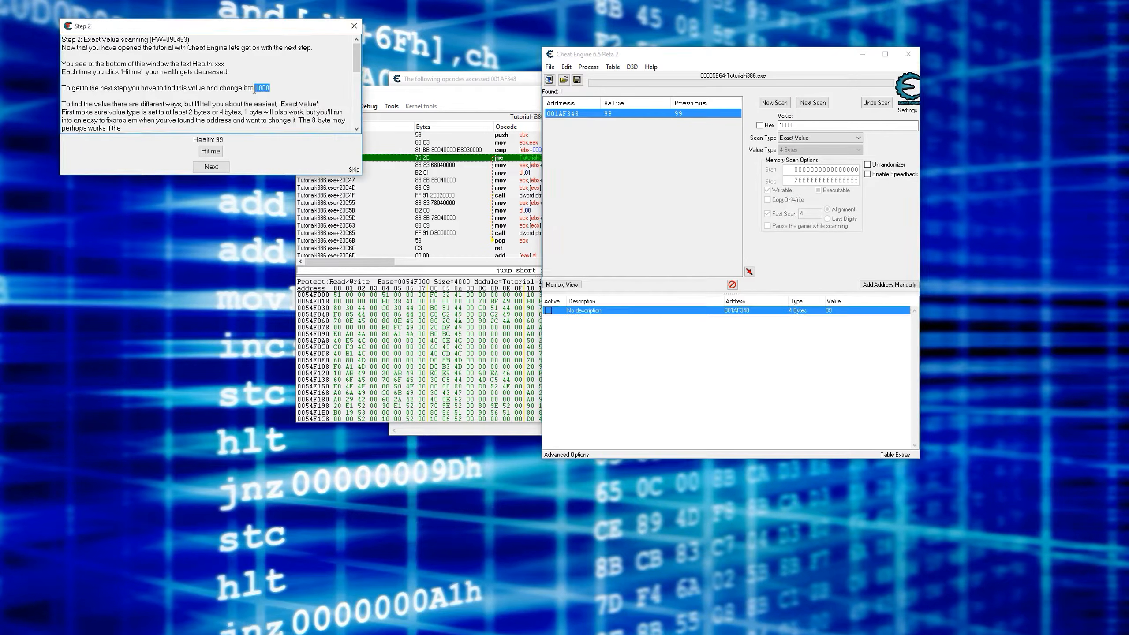
# - Return to the disassembler and compare the cmp instruction with the breakpointed jne jump
pyautogui.click(466, 94)
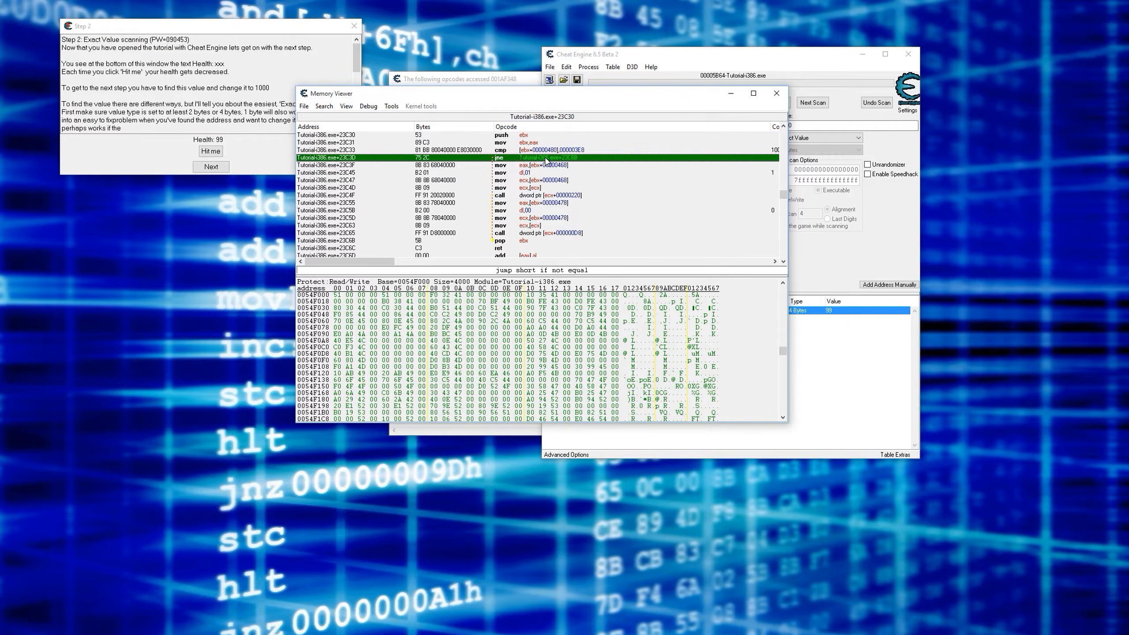
pyautogui.click(503, 149)
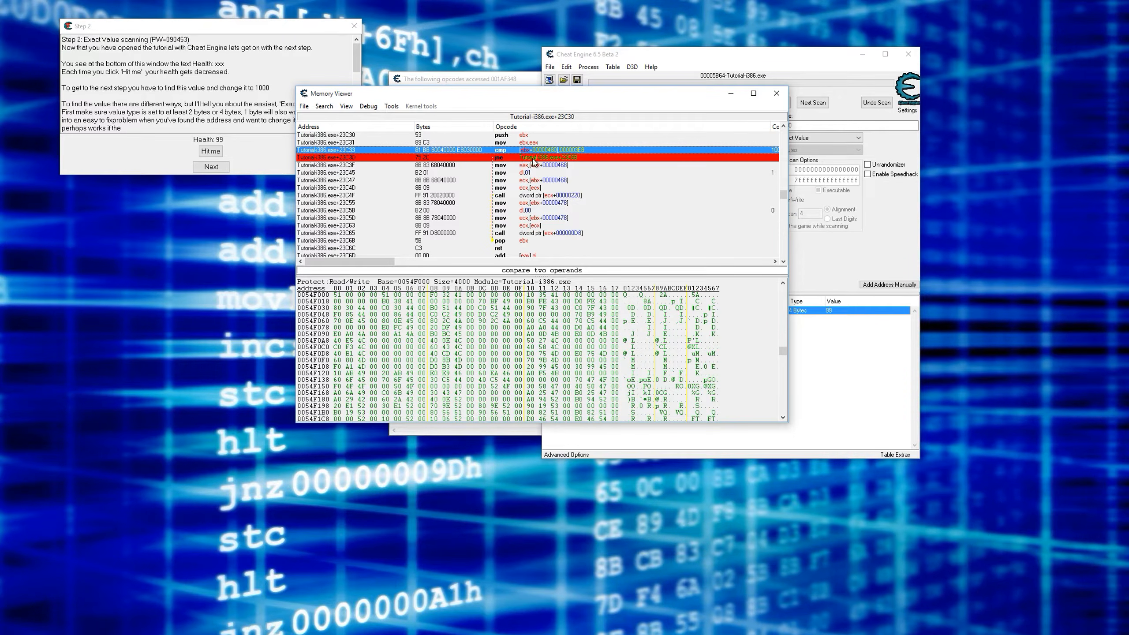
pyautogui.click(516, 157)
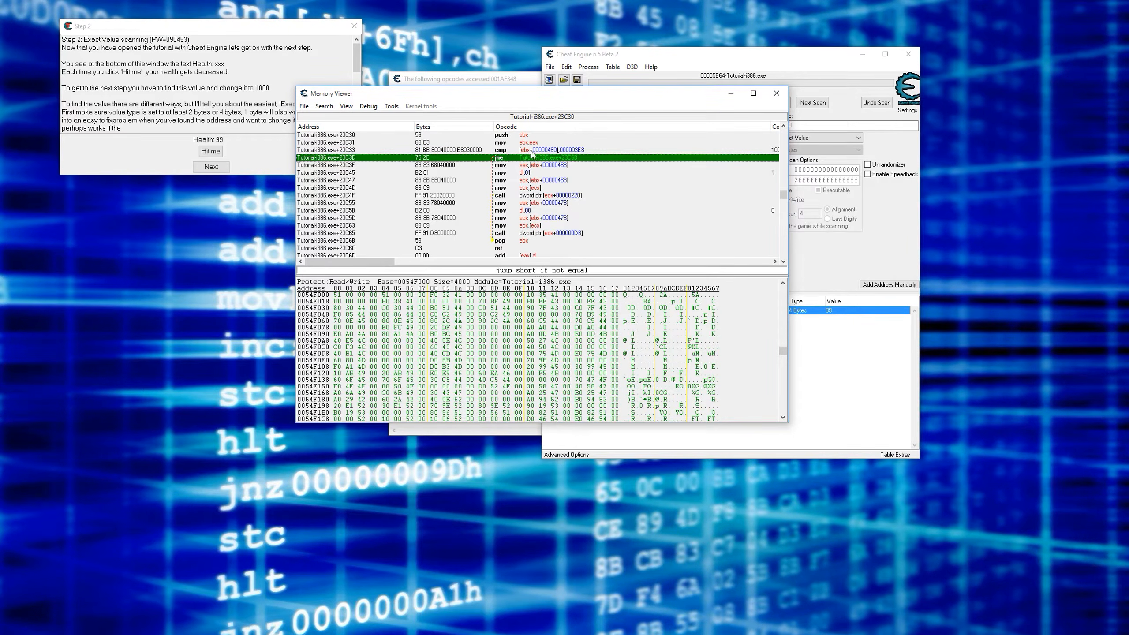
pyautogui.click(549, 151)
pyautogui.click(553, 160)
pyautogui.click(541, 151)
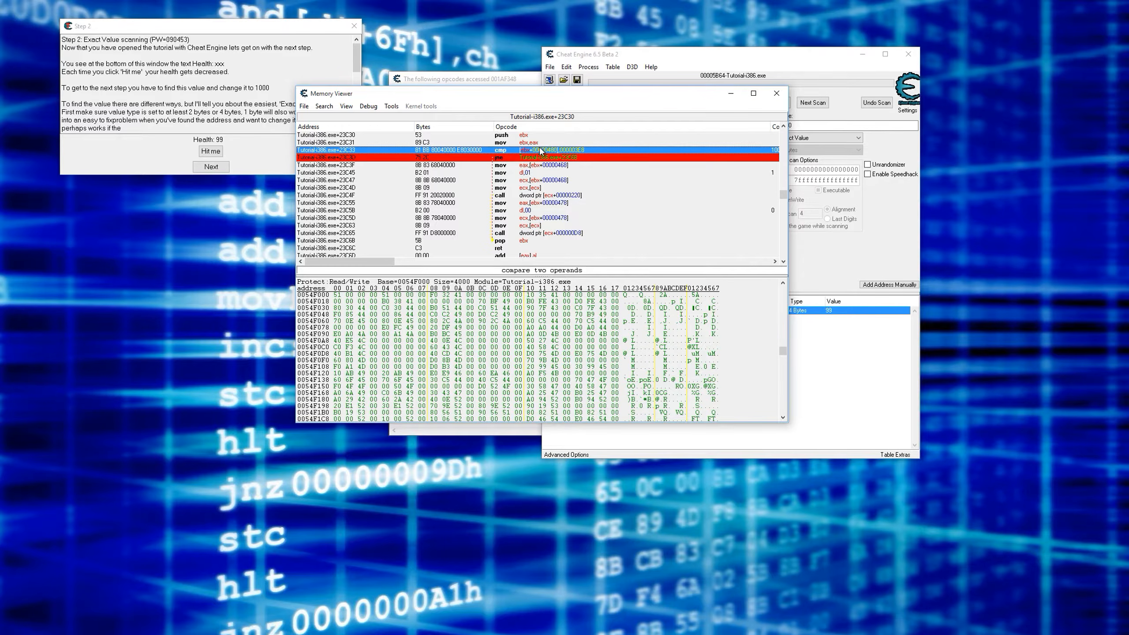
# - Go through the mov and call instructions after the breakpointed jump and relate them to the tutorial's Next button
pyautogui.click(533, 167)
pyautogui.click(534, 173)
pyautogui.click(534, 179)
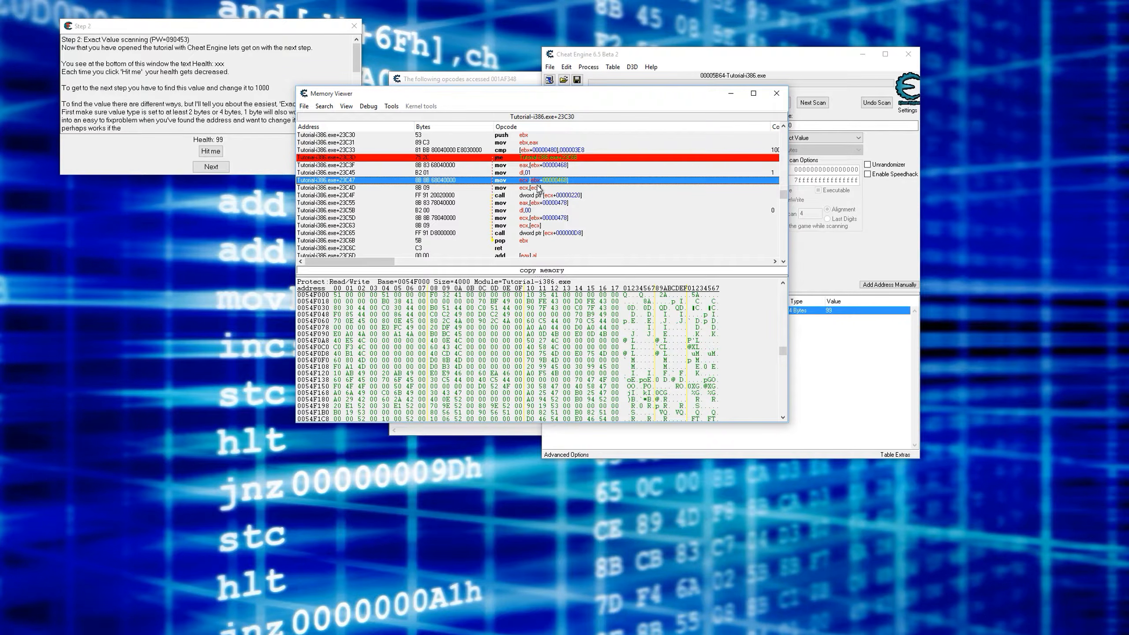
pyautogui.click(259, 161)
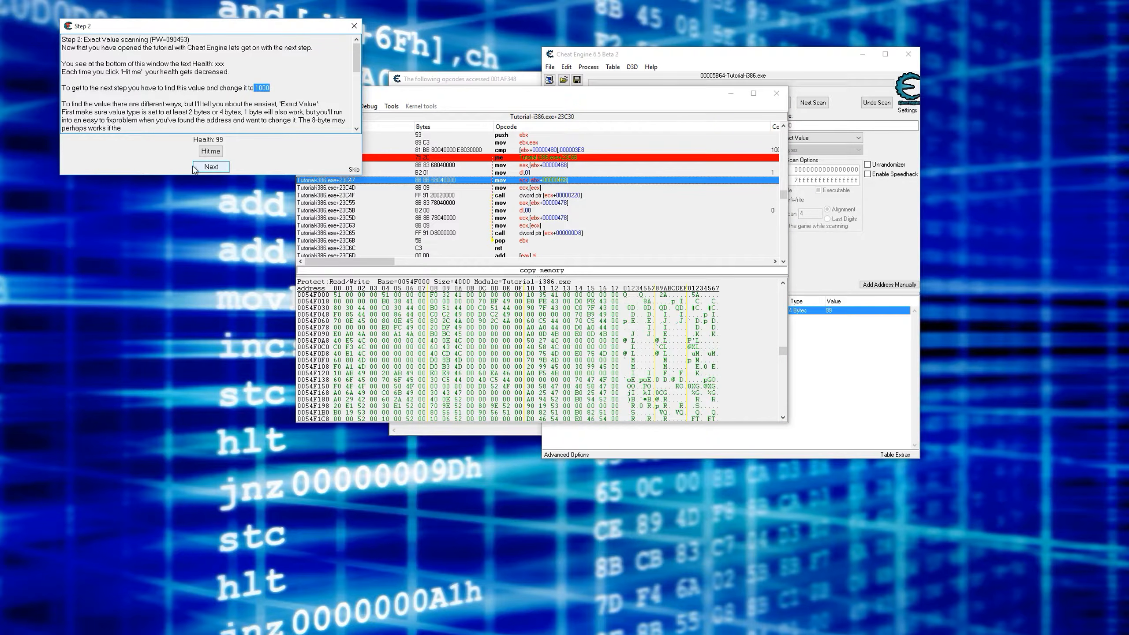
pyautogui.click(548, 166)
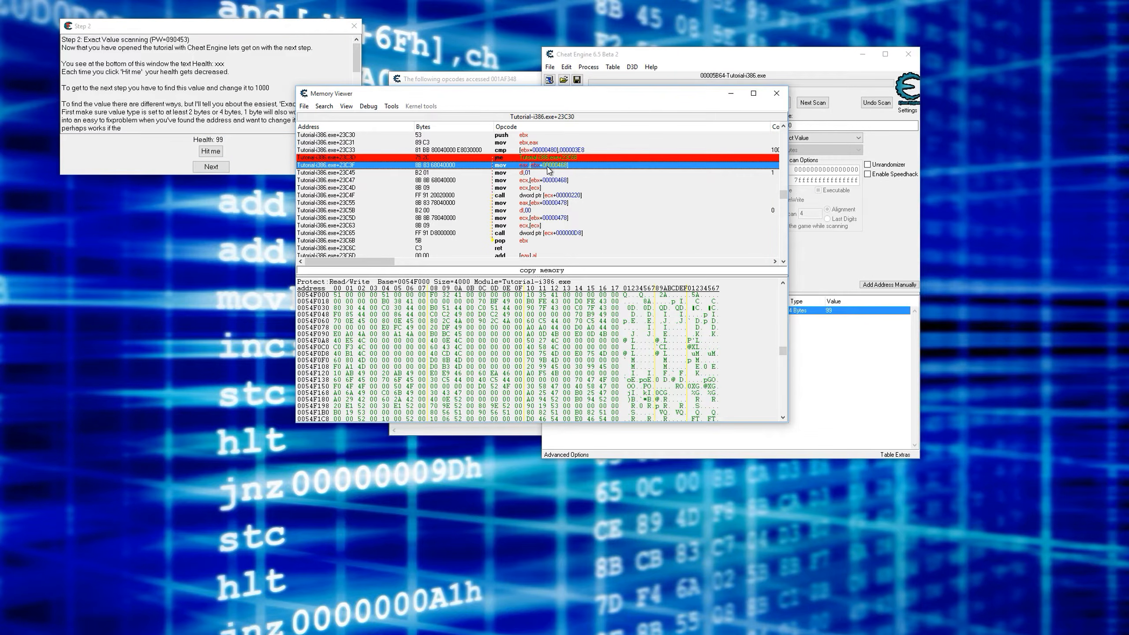
pyautogui.press('Down')
pyautogui.press('Down')
pyautogui.press('Down')
pyautogui.press('Down')
pyautogui.press('Down')
pyautogui.press('Down')
pyautogui.press('Down')
pyautogui.press('Down')
pyautogui.press('Down')
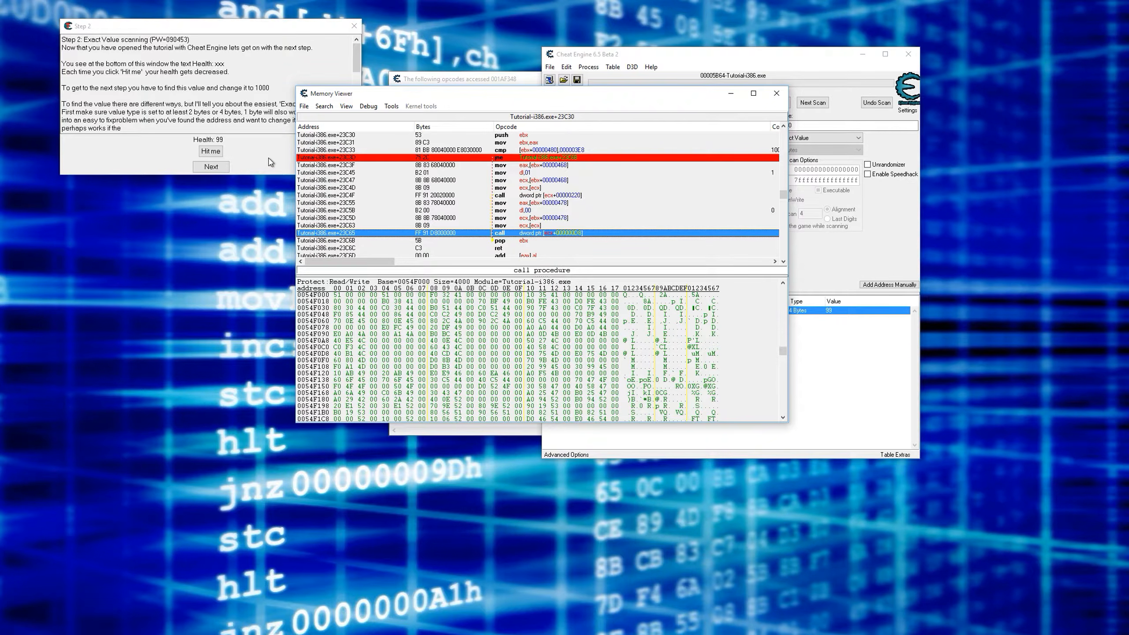
pyautogui.click(544, 196)
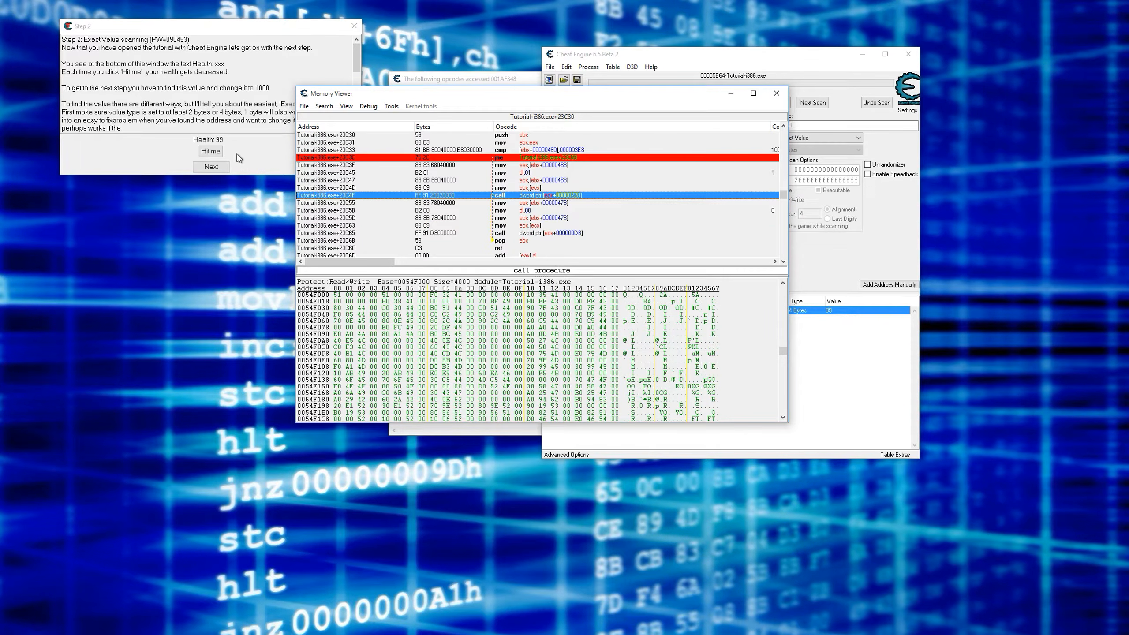
pyautogui.click(256, 158)
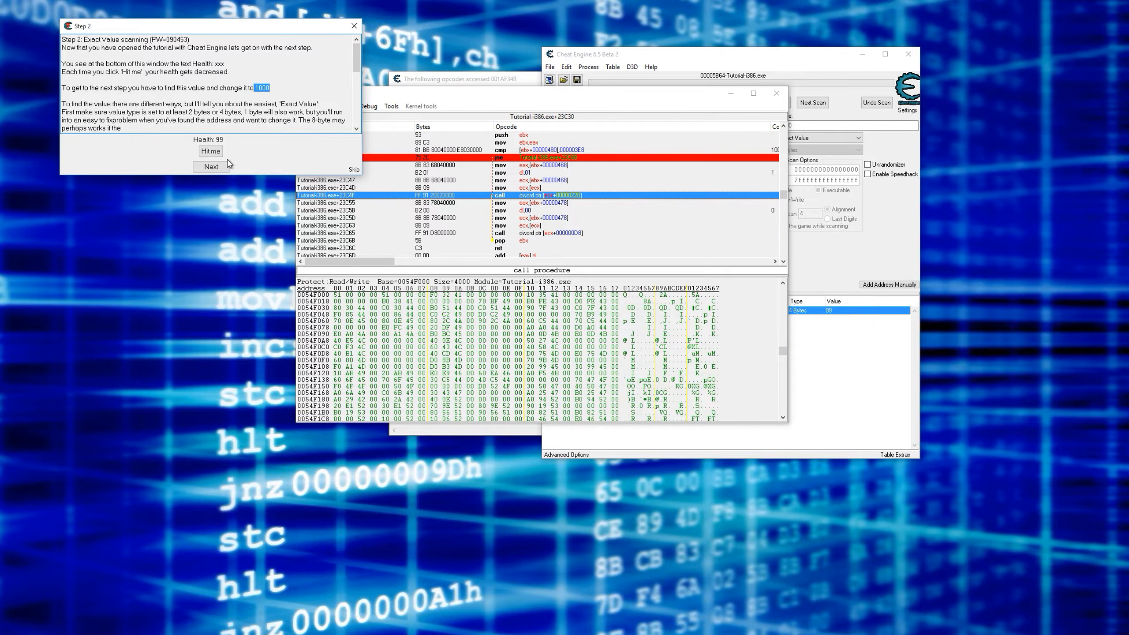
# - Review the breakpointed jne in its surrounding code and select the cmp instruction above it
pyautogui.click(528, 159)
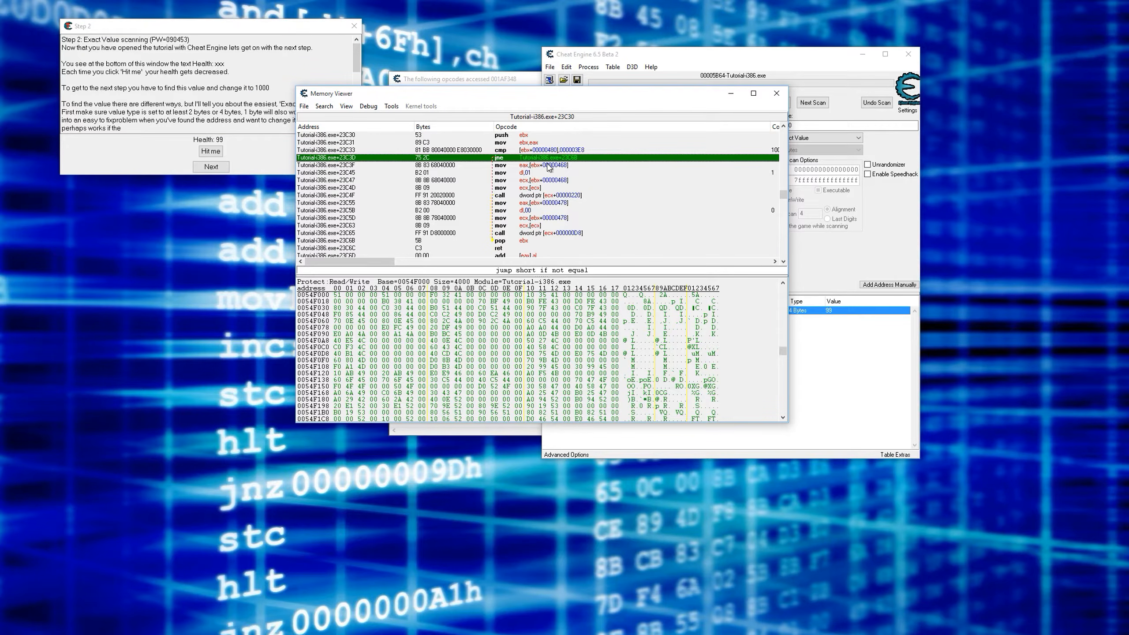
pyautogui.scroll(2, 548, 165)
pyautogui.scroll(-1, 547, 165)
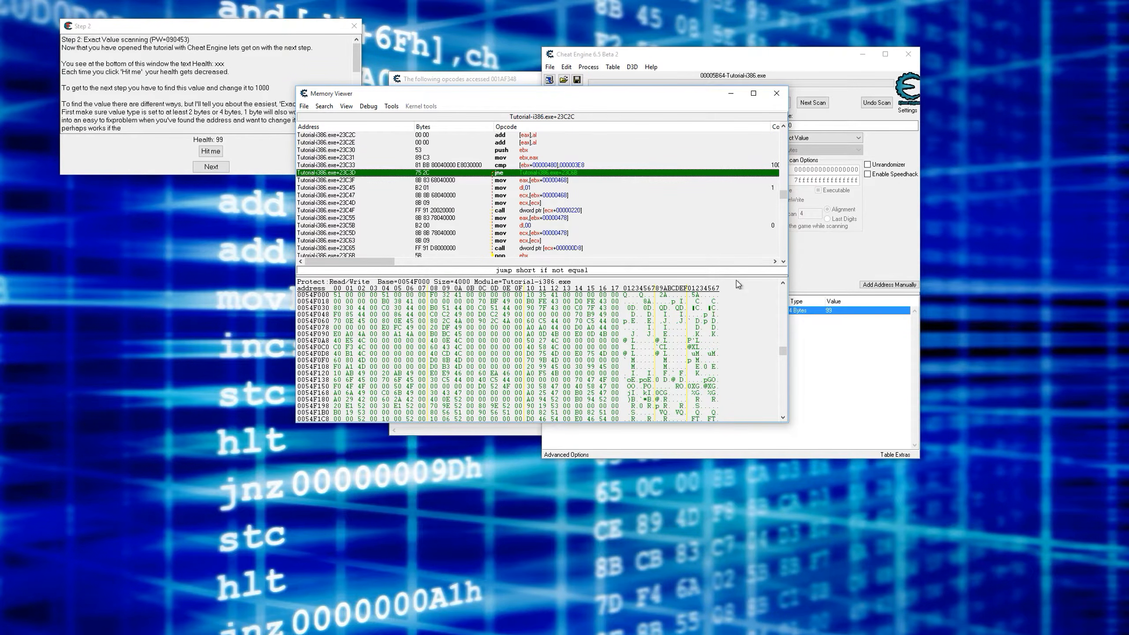
pyautogui.click(558, 165)
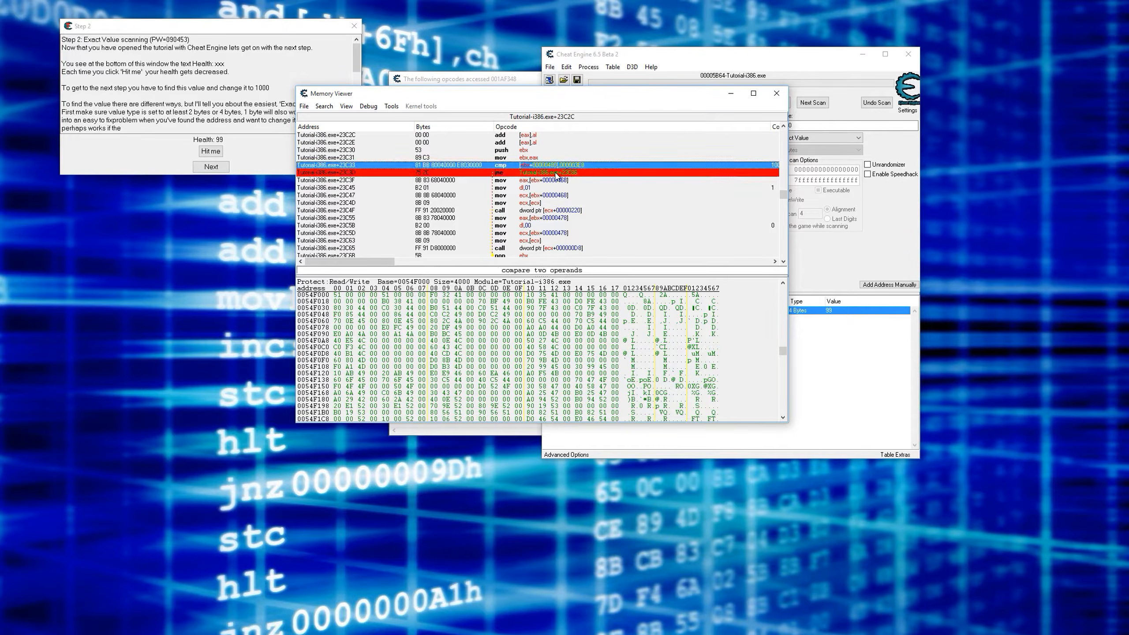
# - Examine the zero flag option in the register changes for the breakpointed jne jump, without applying them
pyautogui.click(556, 173)
pyautogui.rightClick(548, 174)
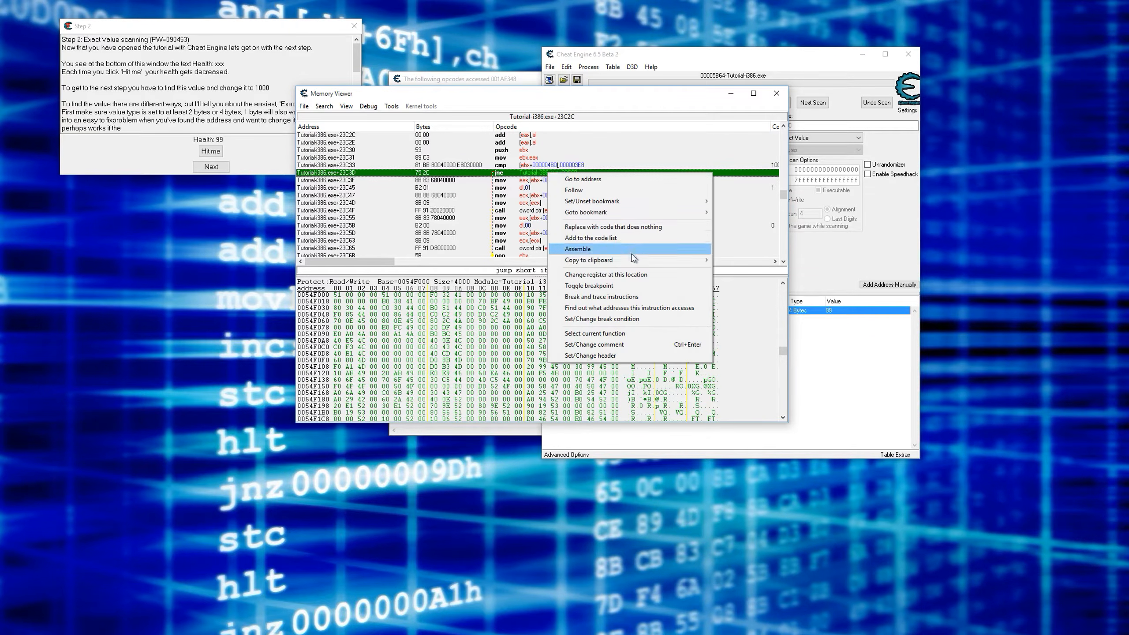
pyautogui.click(622, 274)
pyautogui.click(548, 301)
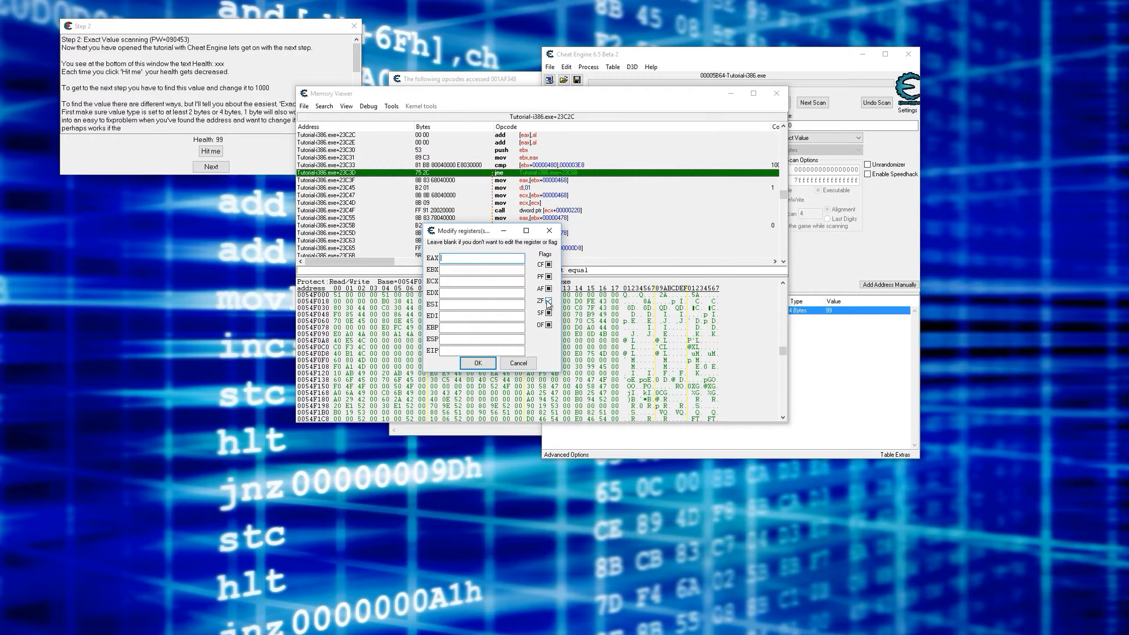
pyautogui.click(517, 363)
# - Advance the tutorial from Step 2 to Step 3
pyautogui.click(249, 156)
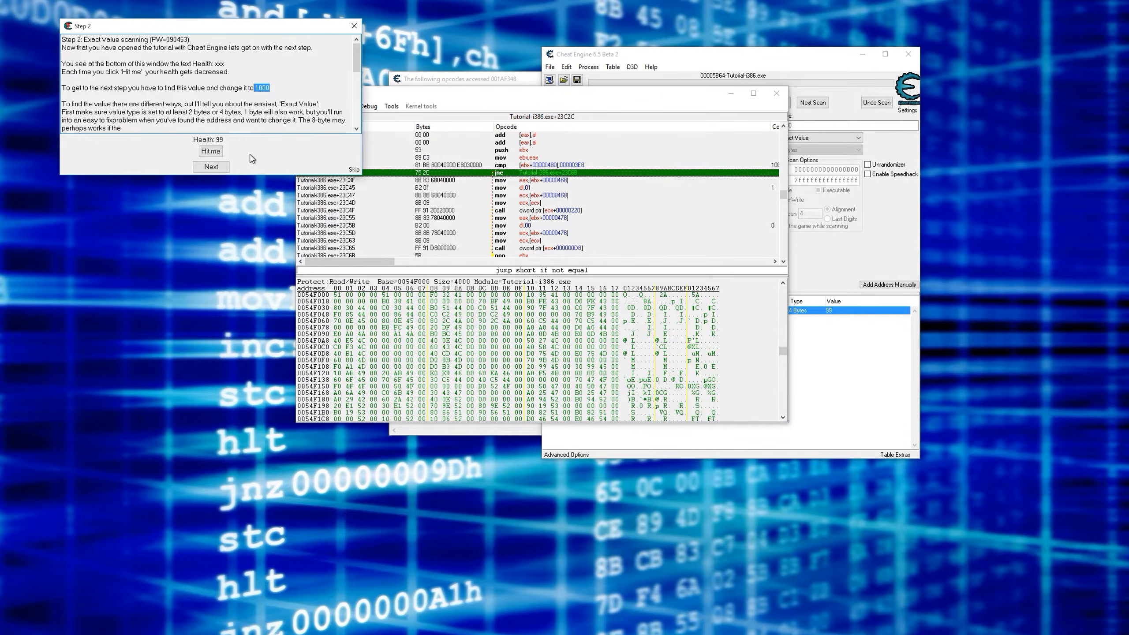
pyautogui.click(211, 167)
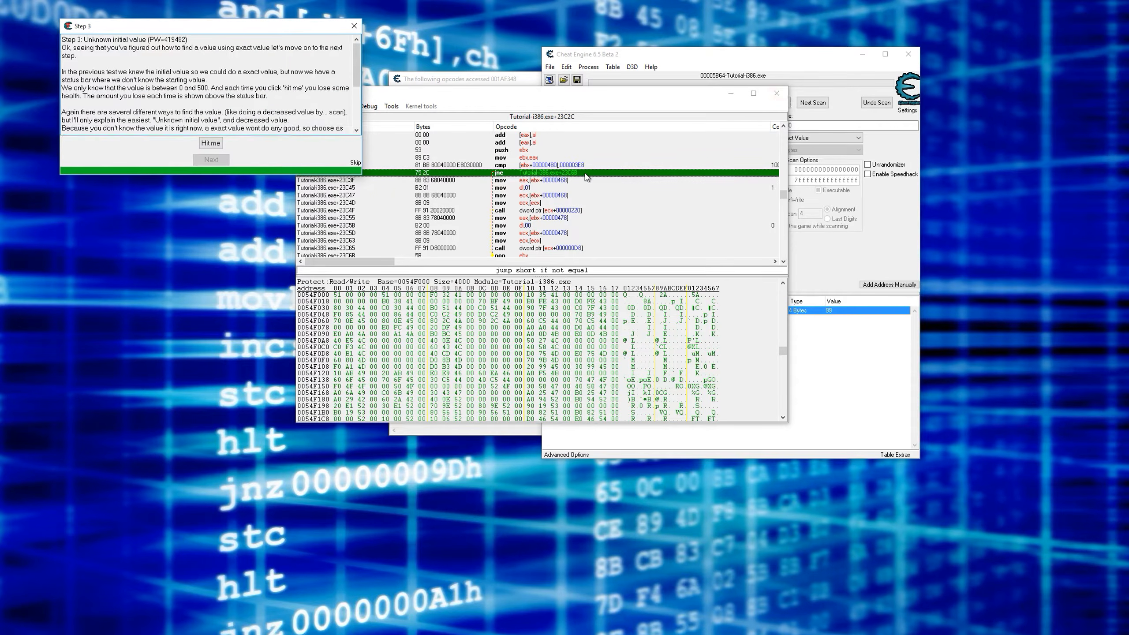
# - Open the breakpoint list and place it over the disassembler
pyautogui.click(543, 177)
pyautogui.rightClick(420, 176)
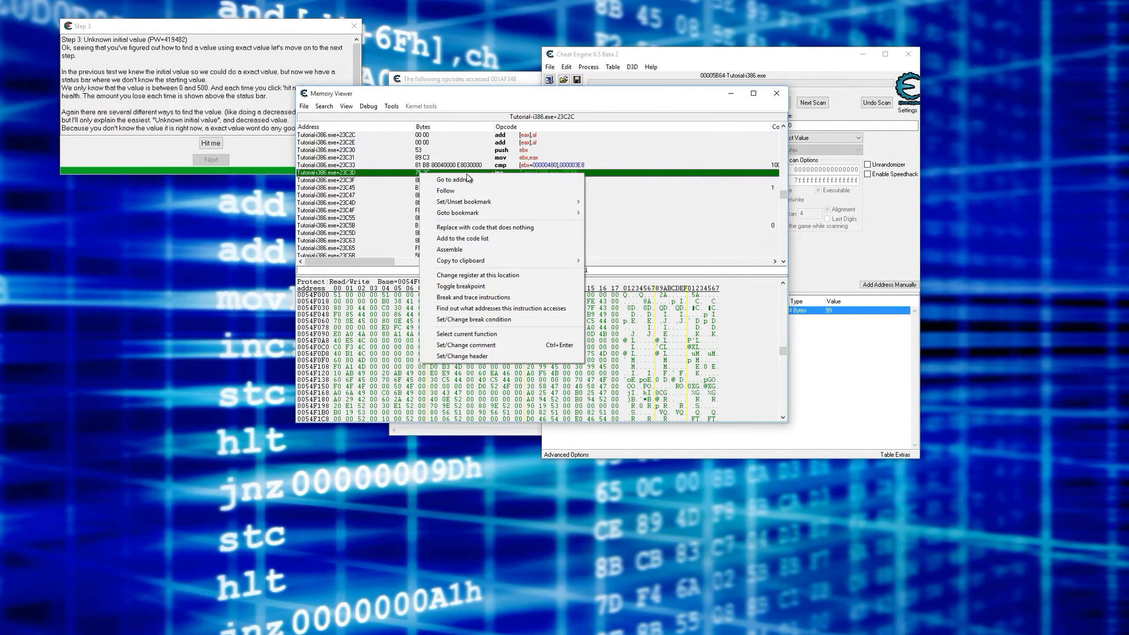
pyautogui.click(382, 107)
pyautogui.moveTo(347, 109)
pyautogui.click(375, 128)
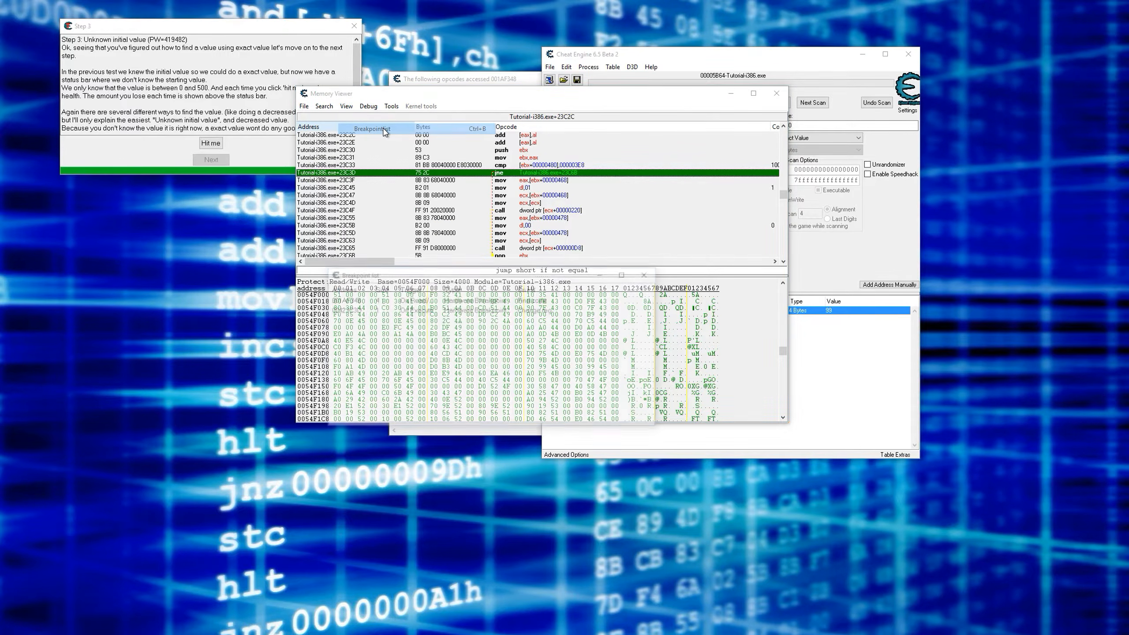
pyautogui.moveTo(504, 220); pyautogui.dragTo(525, 174)
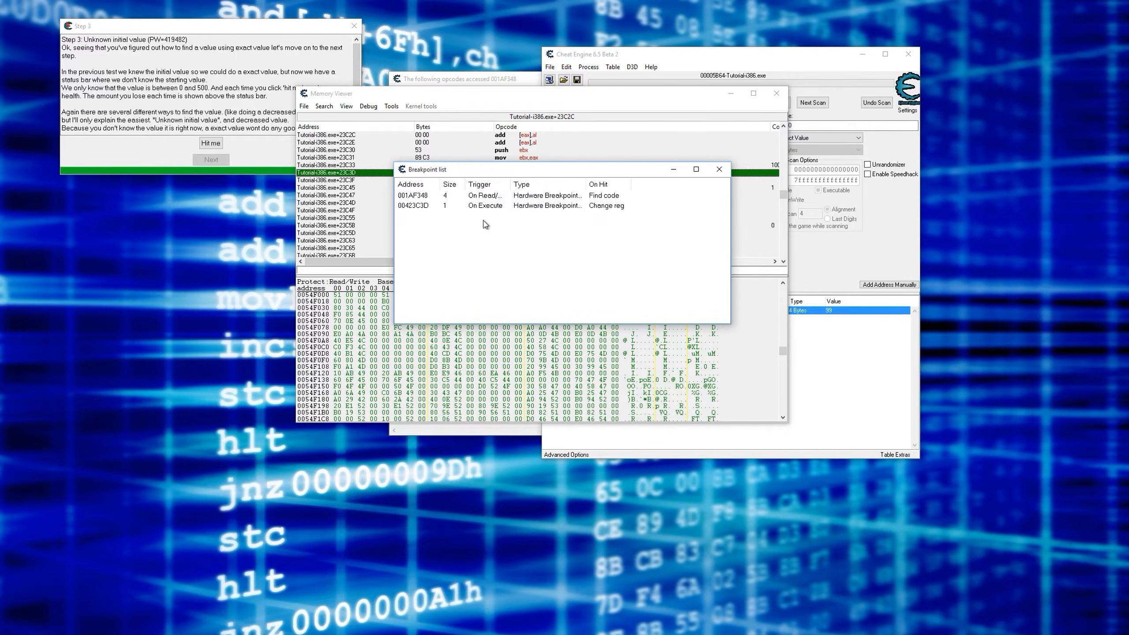
# - Stop monitoring the opcodes that access 001AF348 and close their results window
pyautogui.click(437, 196)
pyautogui.click(484, 83)
pyautogui.moveTo(605, 84); pyautogui.dragTo(246, 87)
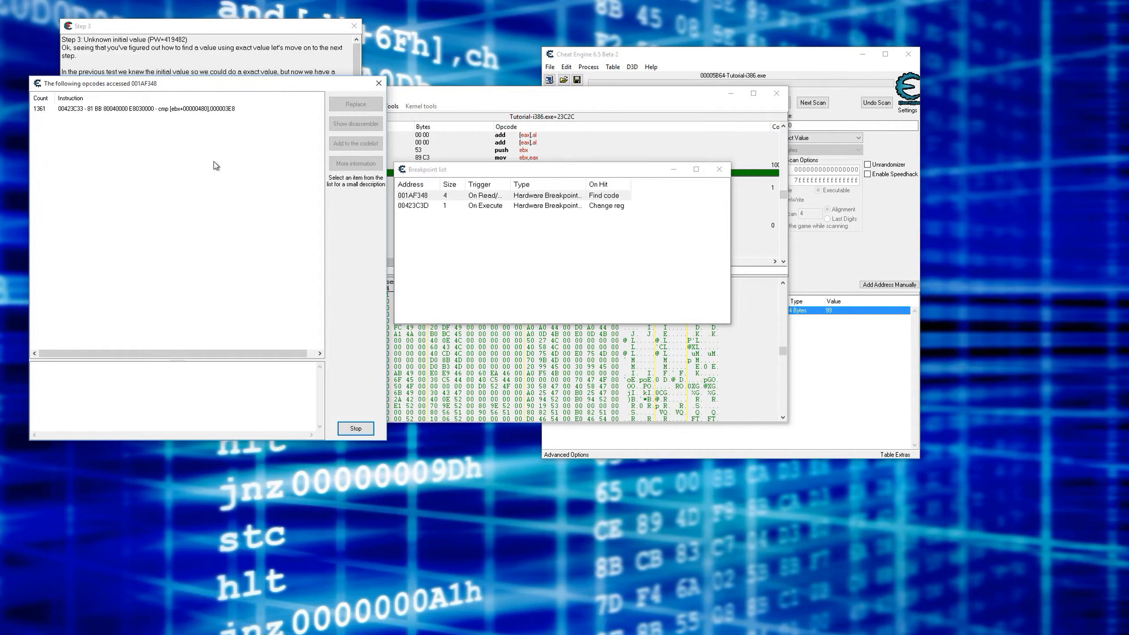
pyautogui.click(355, 428)
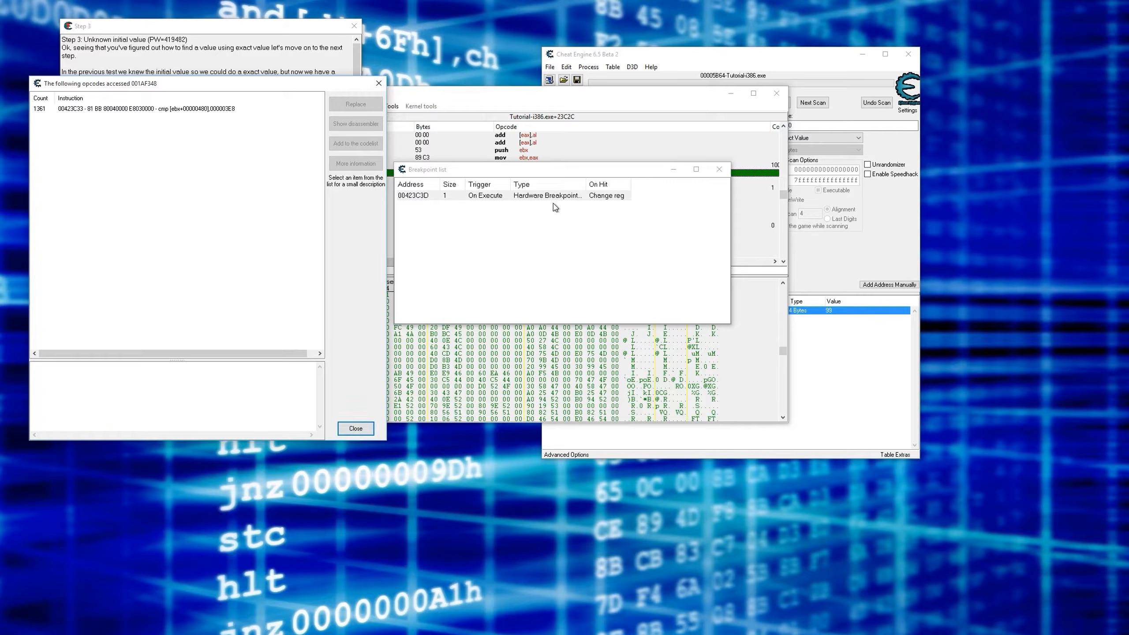
pyautogui.click(378, 84)
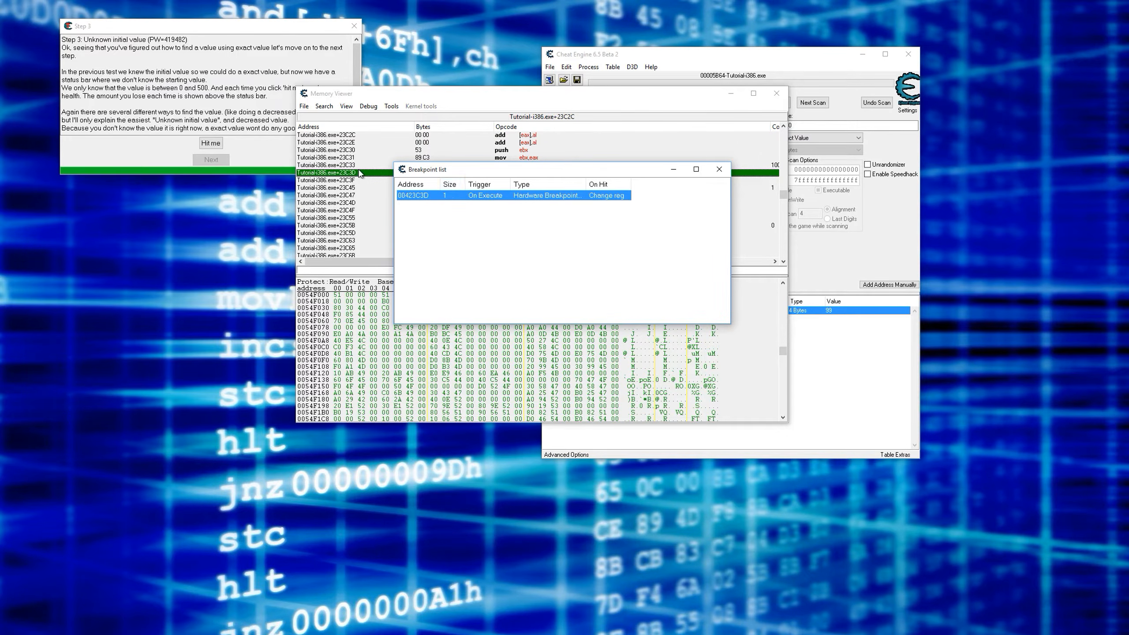
# - Delete the on-execute breakpoint at 00423C3D and return to the disassembler
pyautogui.rightClick(466, 200)
pyautogui.click(496, 204)
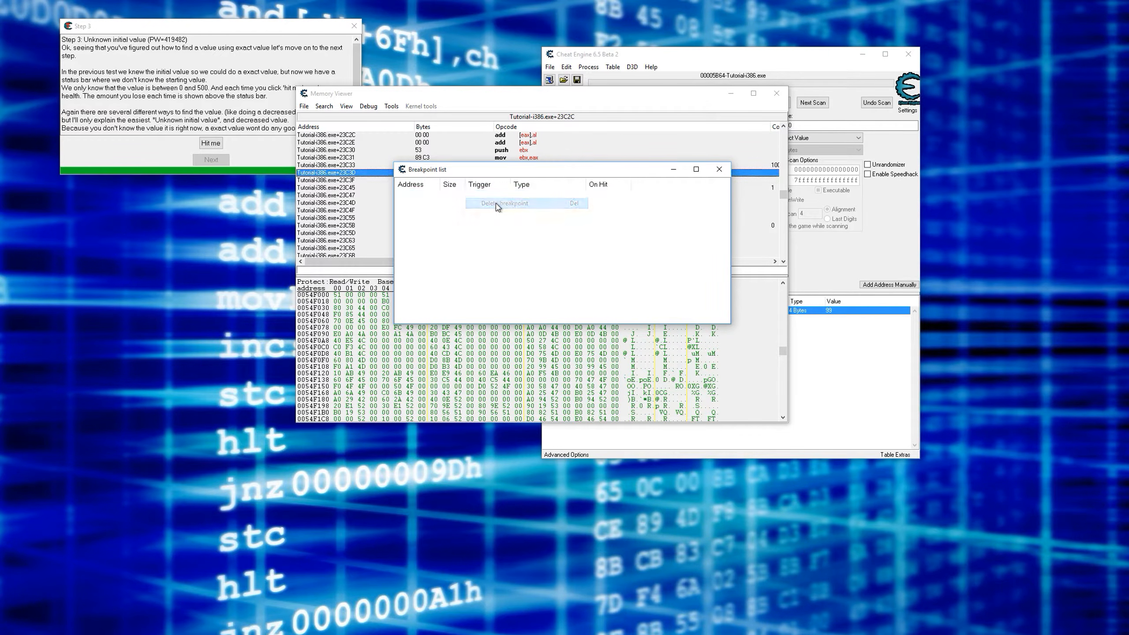
pyautogui.click(351, 174)
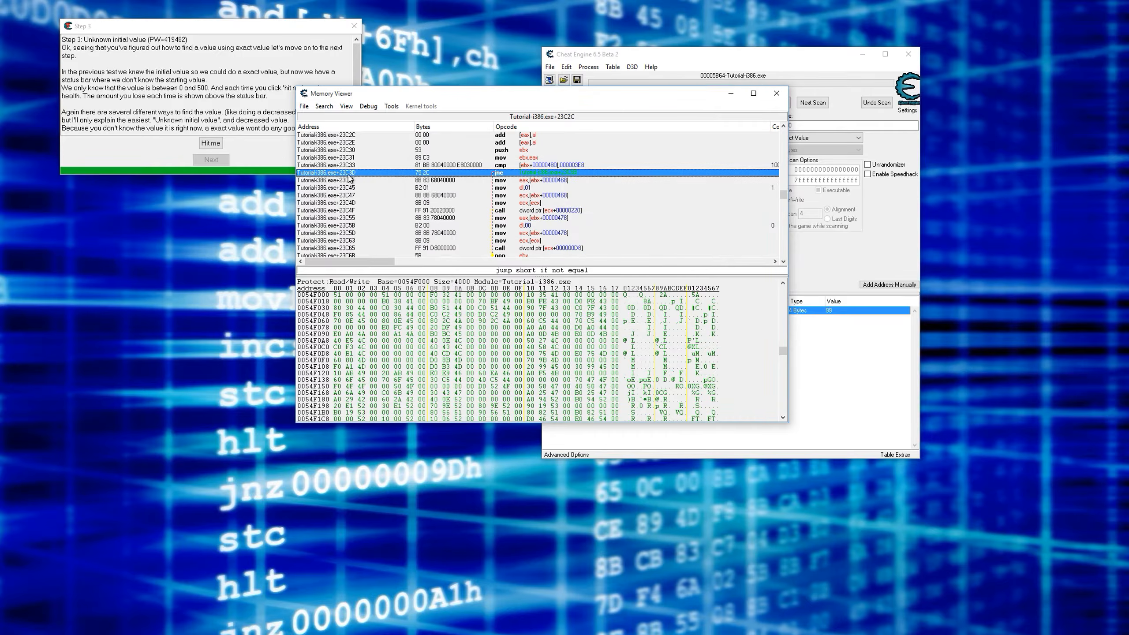
# - Close the Memory Viewer and quit the running tutorial
pyautogui.click(776, 93)
pyautogui.click(679, 172)
pyautogui.click(353, 26)
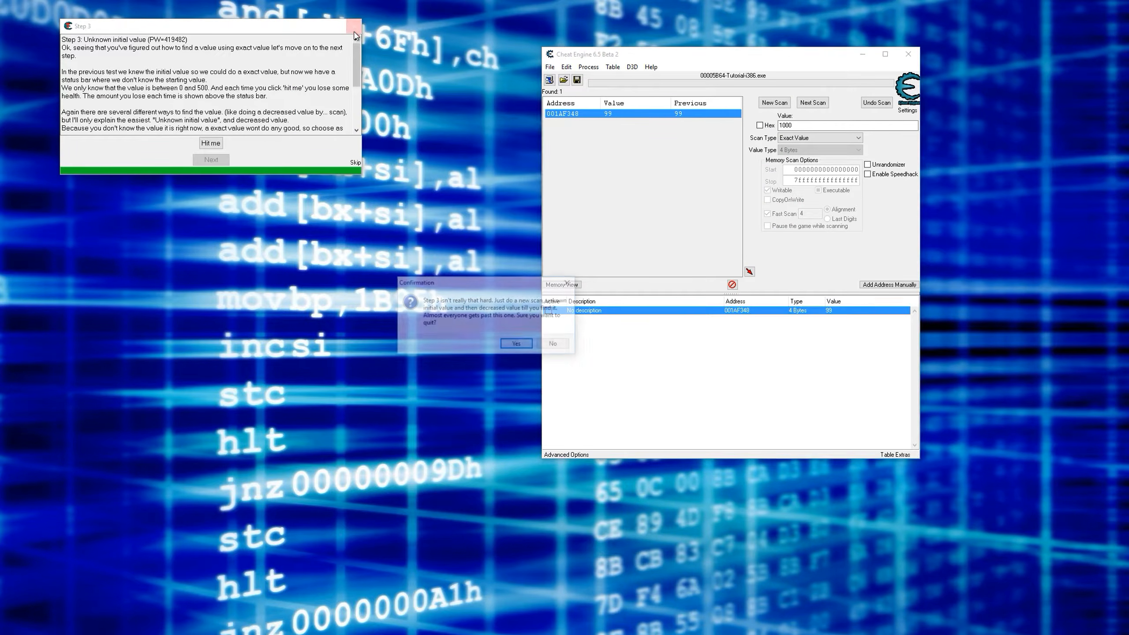
pyautogui.click(517, 345)
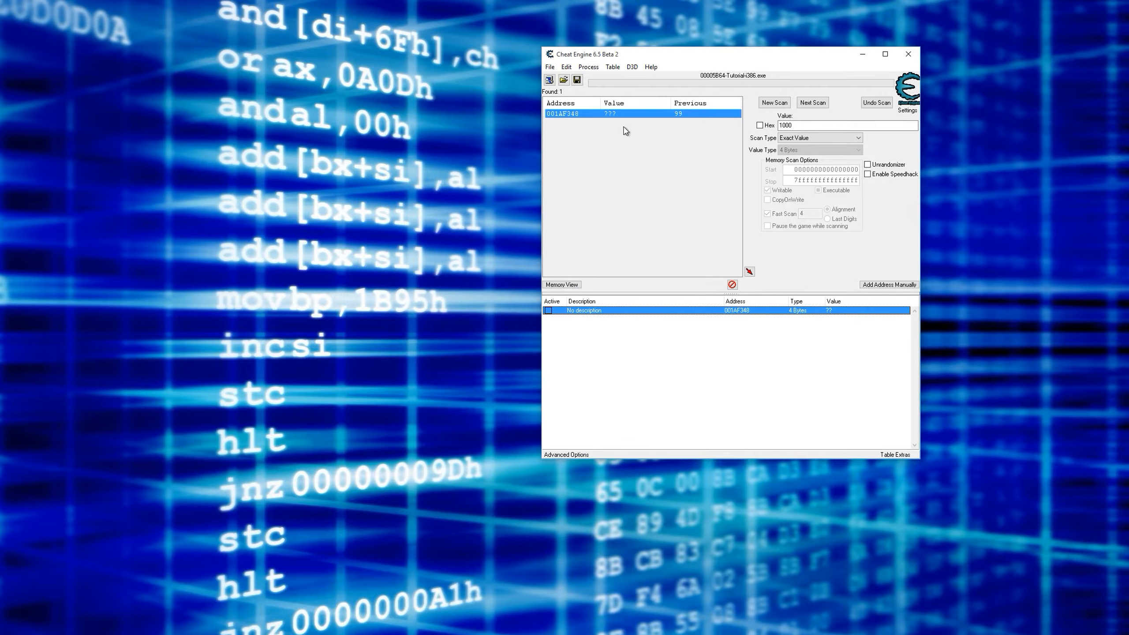
# - Relaunch the tutorial, continue to Step 2, and open its new Tutorial-i386.exe process while keeping the address list
pyautogui.click(651, 67)
pyautogui.click(668, 93)
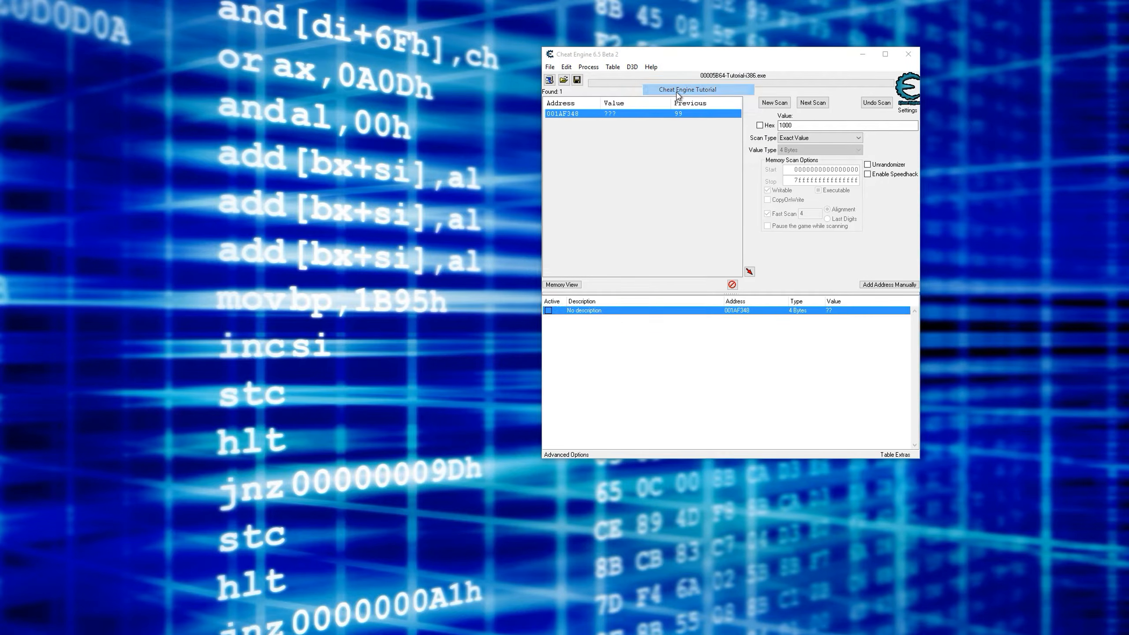
pyautogui.click(492, 412)
pyautogui.moveTo(514, 278); pyautogui.dragTo(412, 61)
pyautogui.click(548, 81)
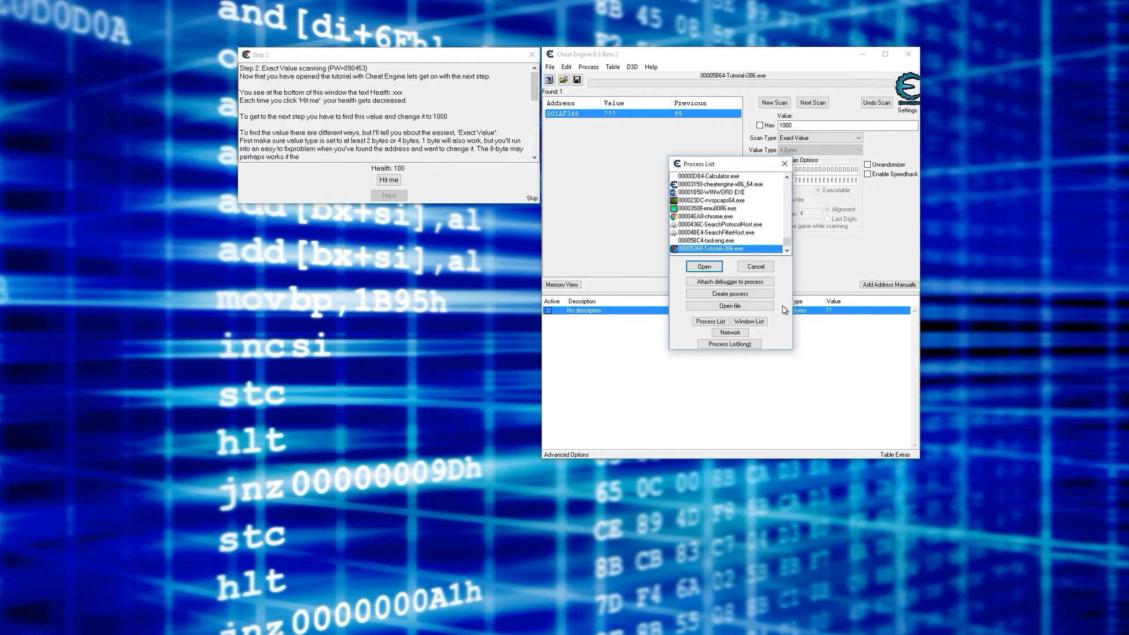
pyautogui.doubleClick(709, 250)
pyautogui.click(516, 335)
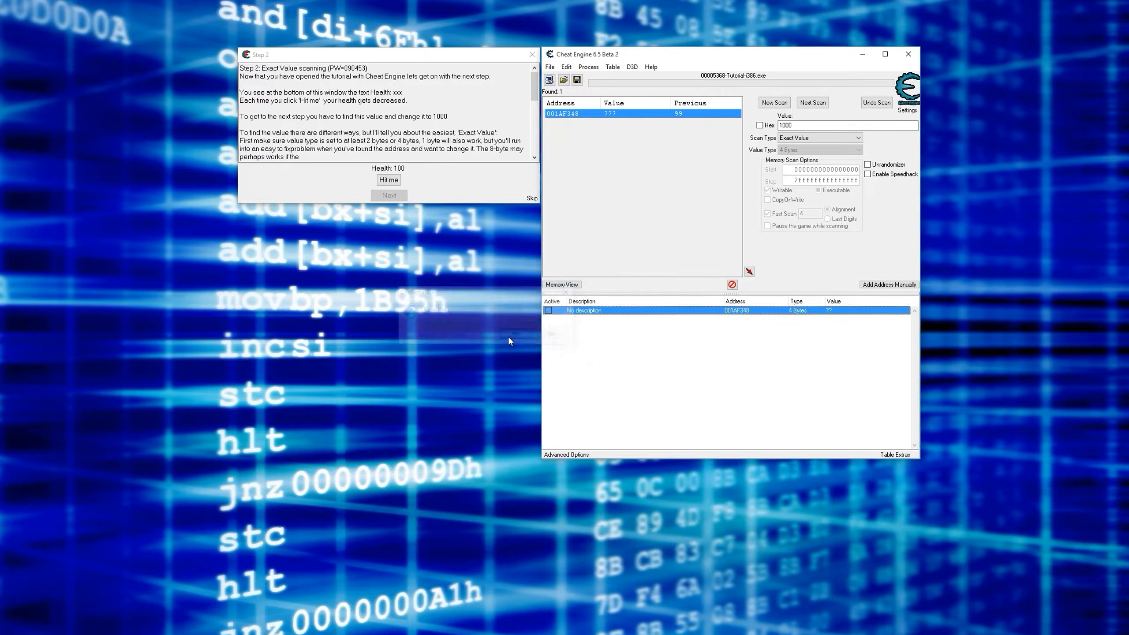
# - Start a new exact-value 4-byte scan for a health of 100
pyautogui.click(767, 103)
pyautogui.click(811, 124)
pyautogui.write('1')
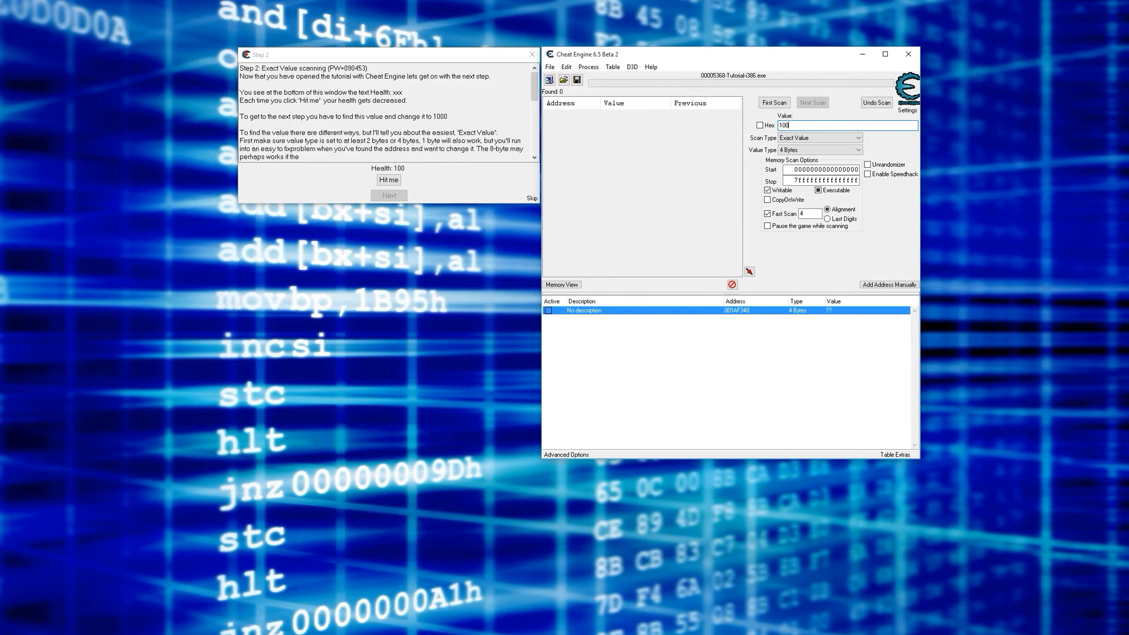
pyautogui.write('00')
pyautogui.click(775, 103)
# - Take a hit in the tutorial and narrow the scan to the health value 95
pyautogui.click(389, 180)
pyautogui.moveTo(800, 125); pyautogui.dragTo(697, 123)
pyautogui.write('9')
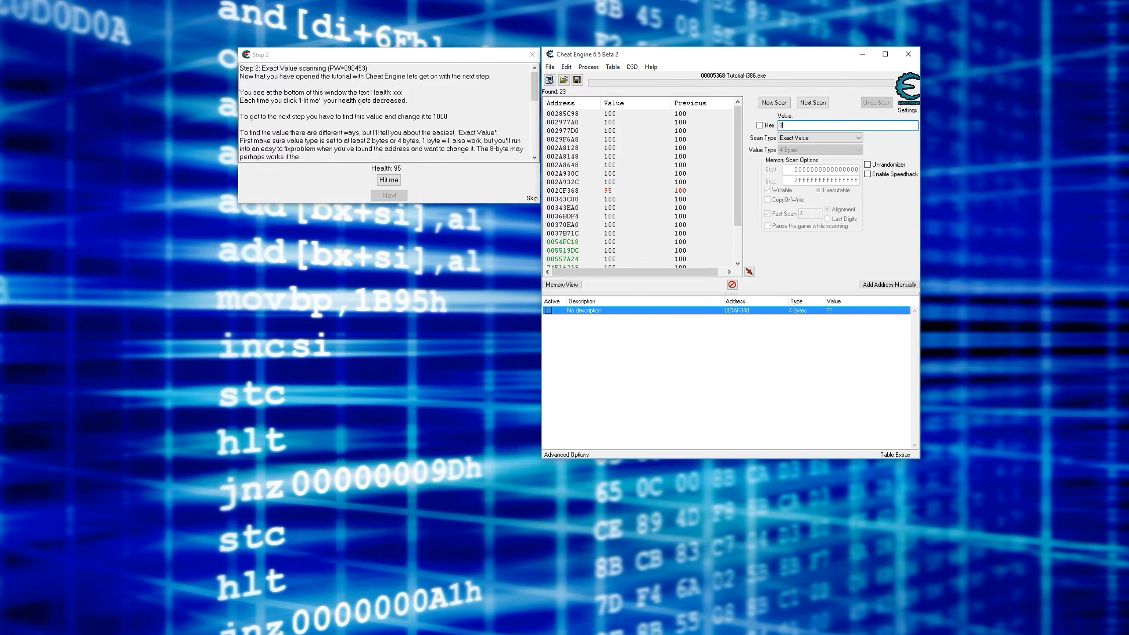
pyautogui.click(812, 103)
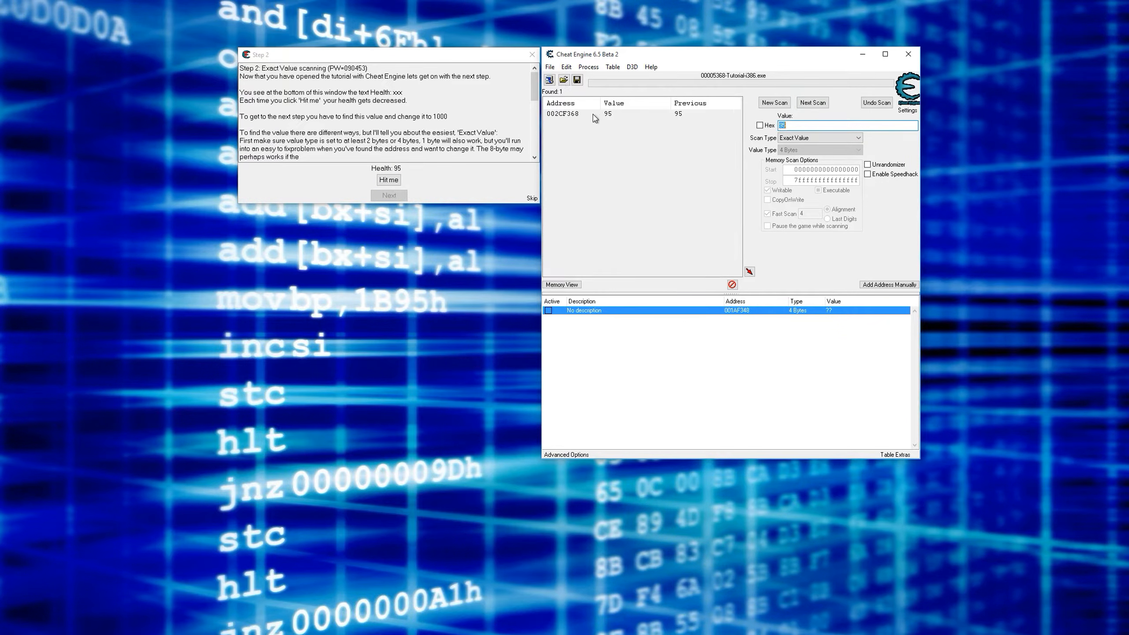
# - Add the found address 002CF368 to the address list and delete the old 001AF348 record
pyautogui.click(565, 115)
pyautogui.doubleClick(566, 114)
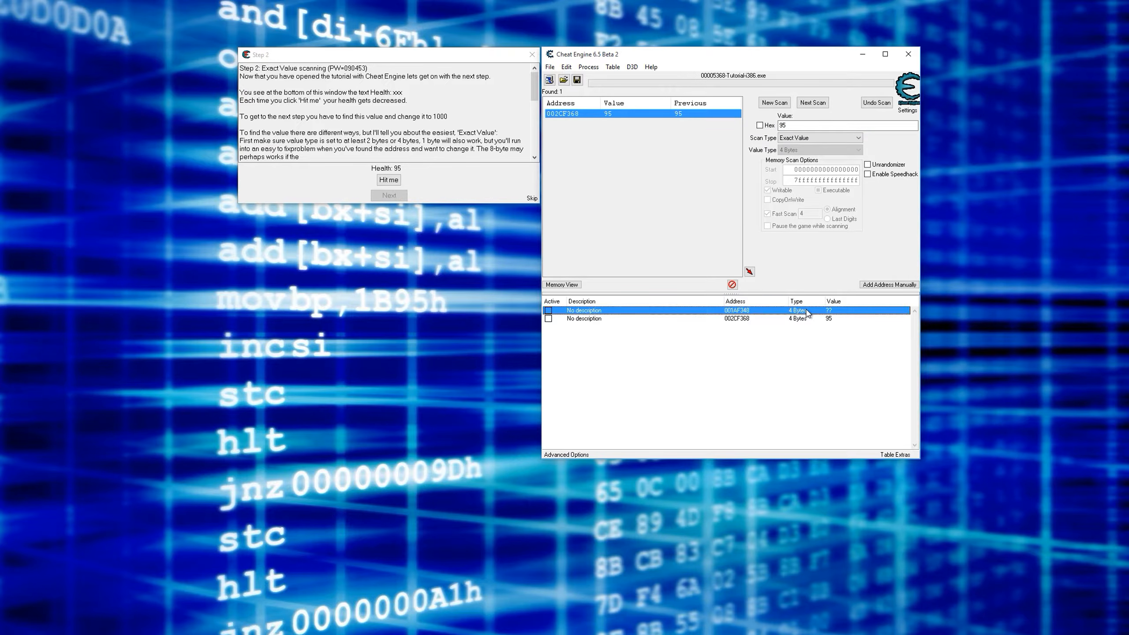
pyautogui.press('Delete')
pyautogui.press('Return')
# - Find out what accesses 002CF368 with the debugger attached, and select the cmp instruction in the results
pyautogui.rightClick(829, 312)
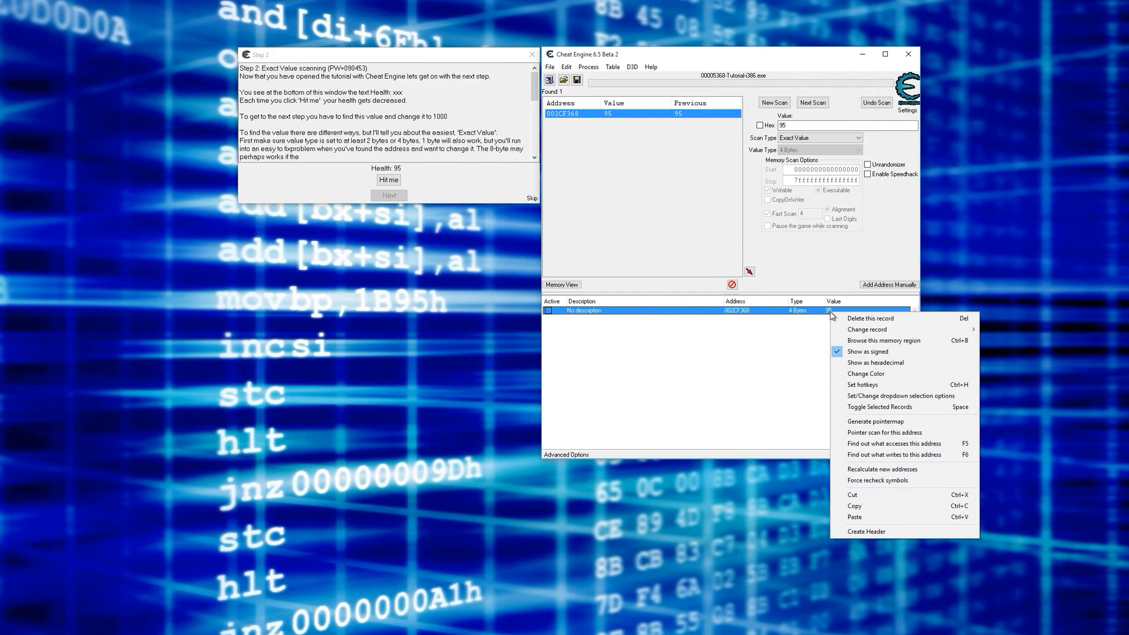
pyautogui.click(897, 446)
pyautogui.click(517, 336)
pyautogui.moveTo(224, 85); pyautogui.dragTo(553, 108)
pyautogui.click(515, 130)
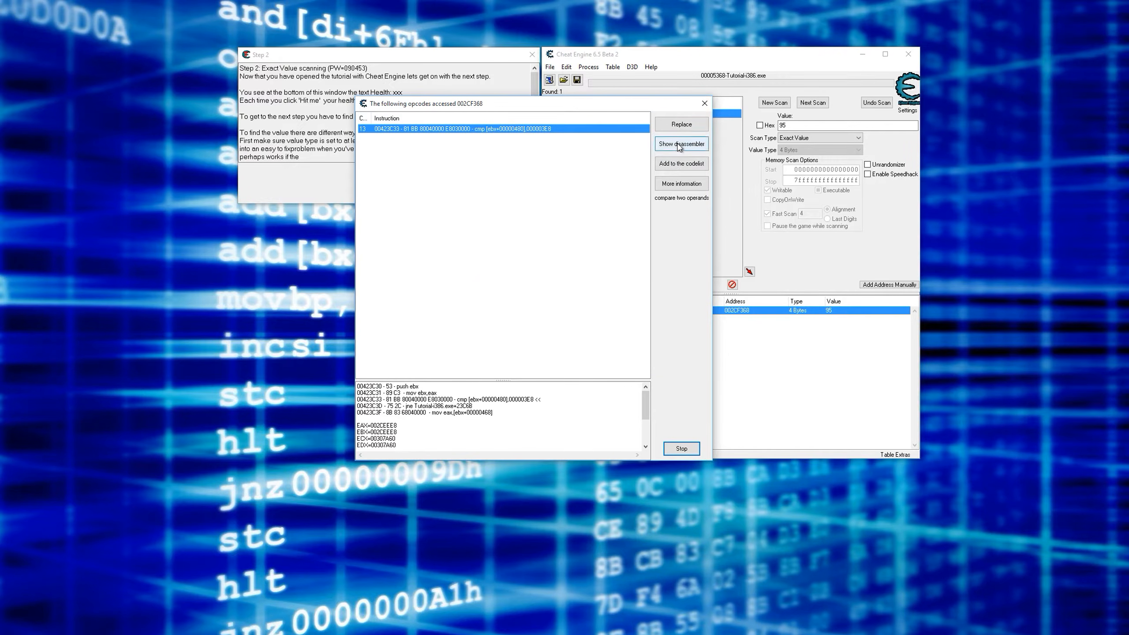
# - Show the cmp instruction in the disassembler with the jne and the code following it in view
pyautogui.click(679, 144)
pyautogui.moveTo(578, 101); pyautogui.dragTo(546, 88)
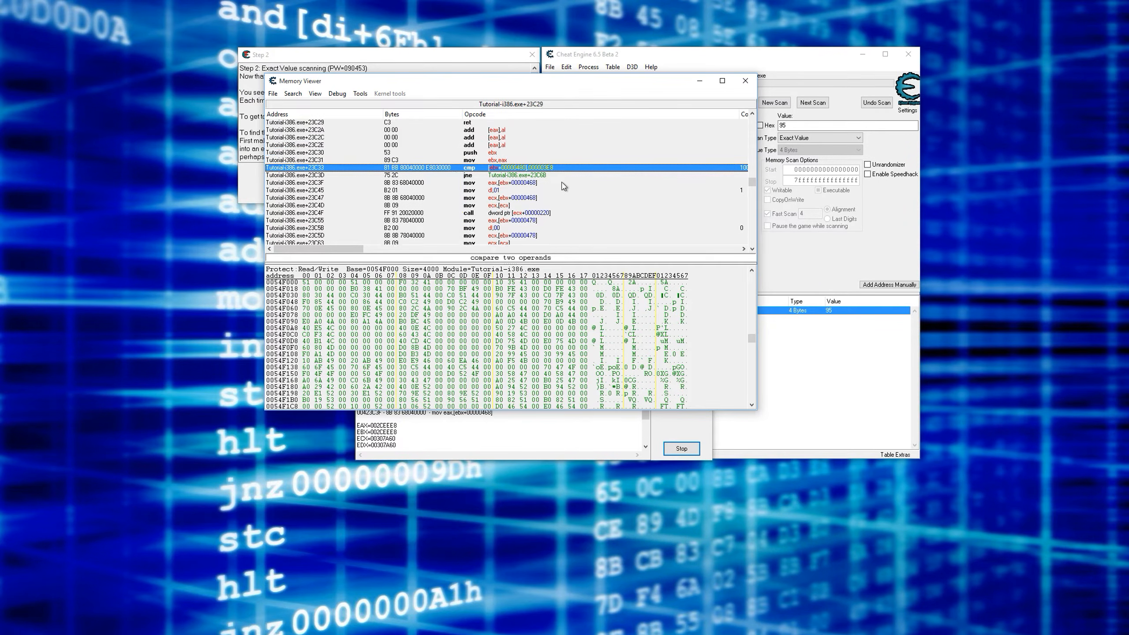
pyautogui.scroll(-4, 565, 186)
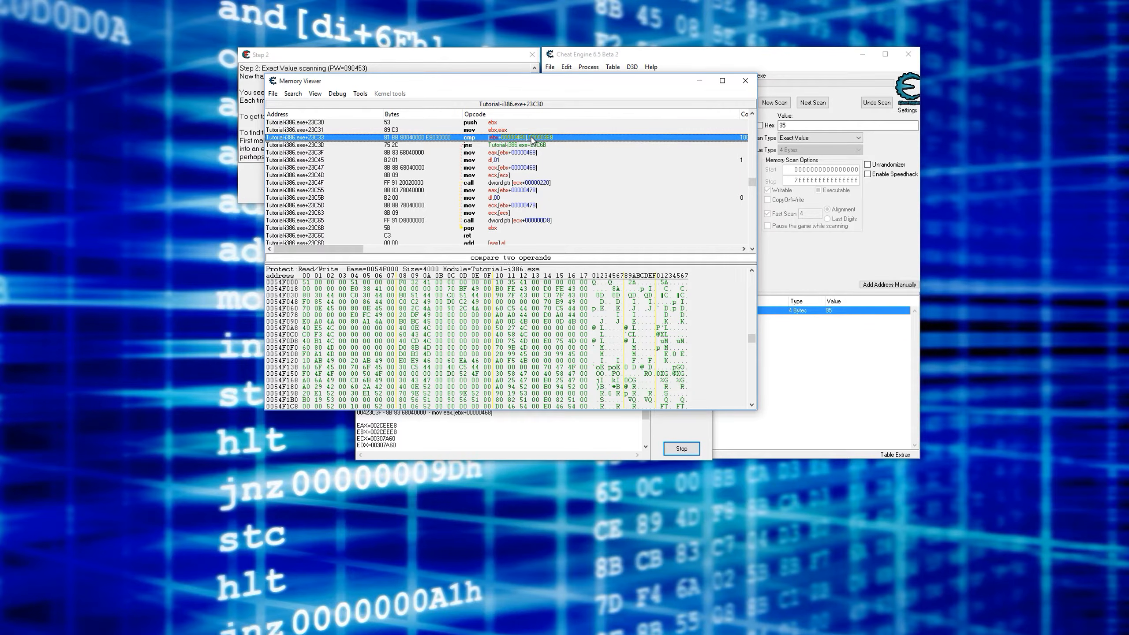
# - Compare the cmp instruction at Tutorial-i386.exe+23C33 with the jne jump directly below it
pyautogui.click(516, 146)
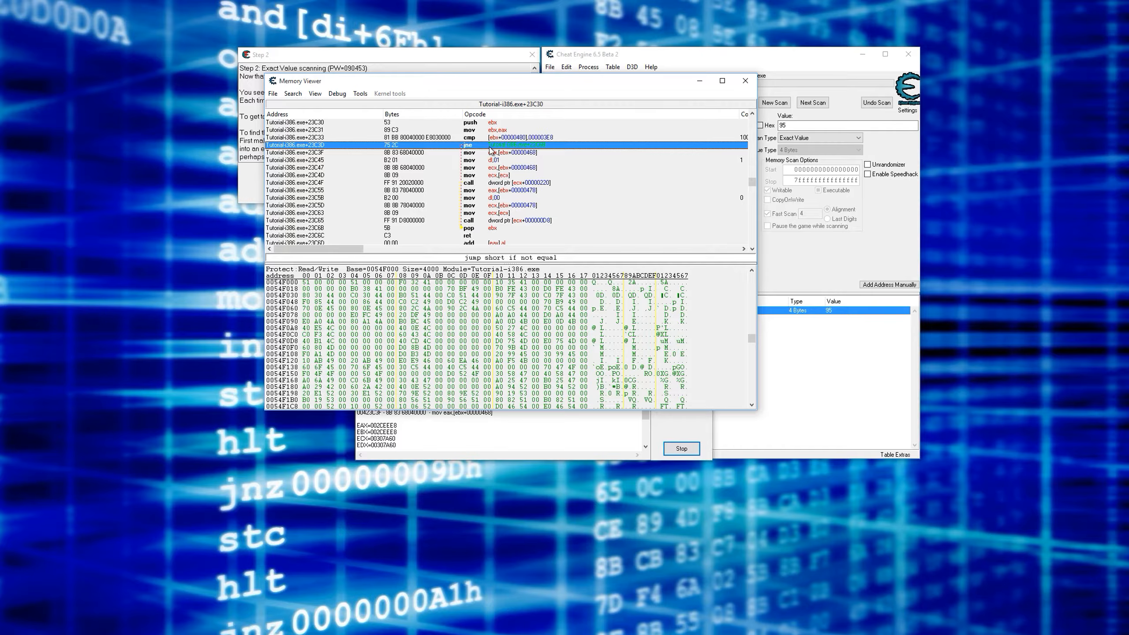
pyautogui.click(513, 138)
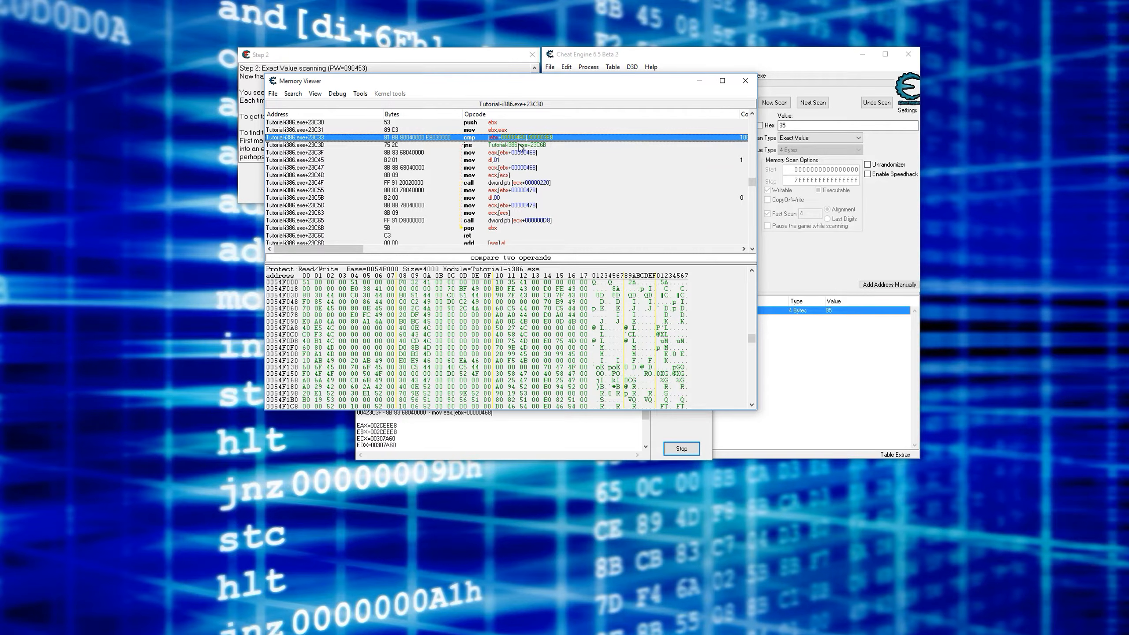
pyautogui.click(476, 147)
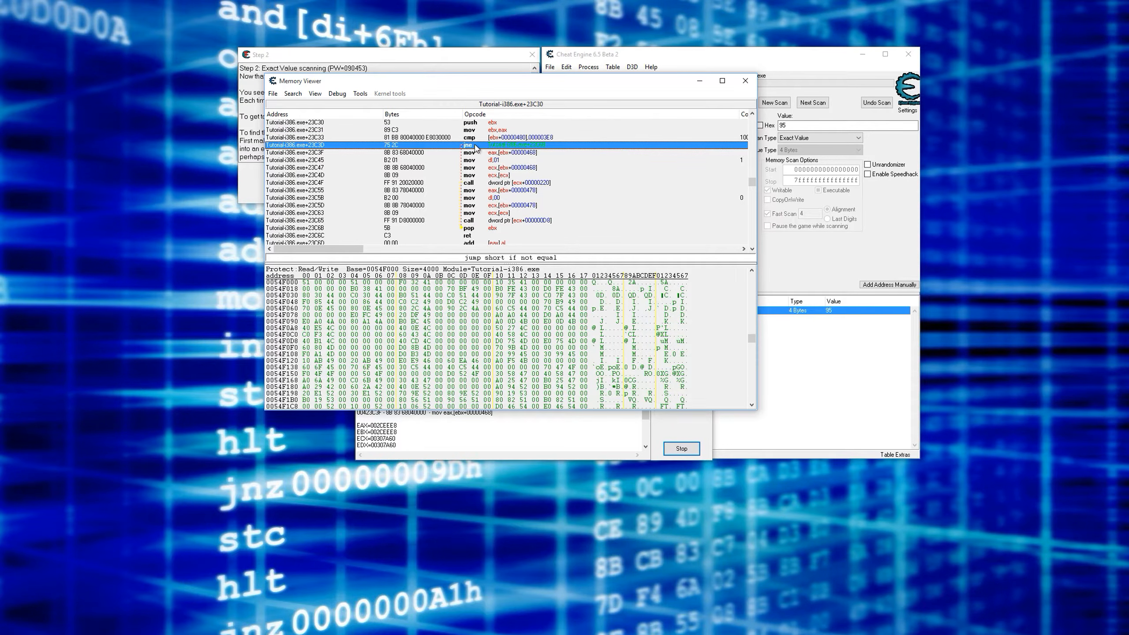
pyautogui.click(474, 138)
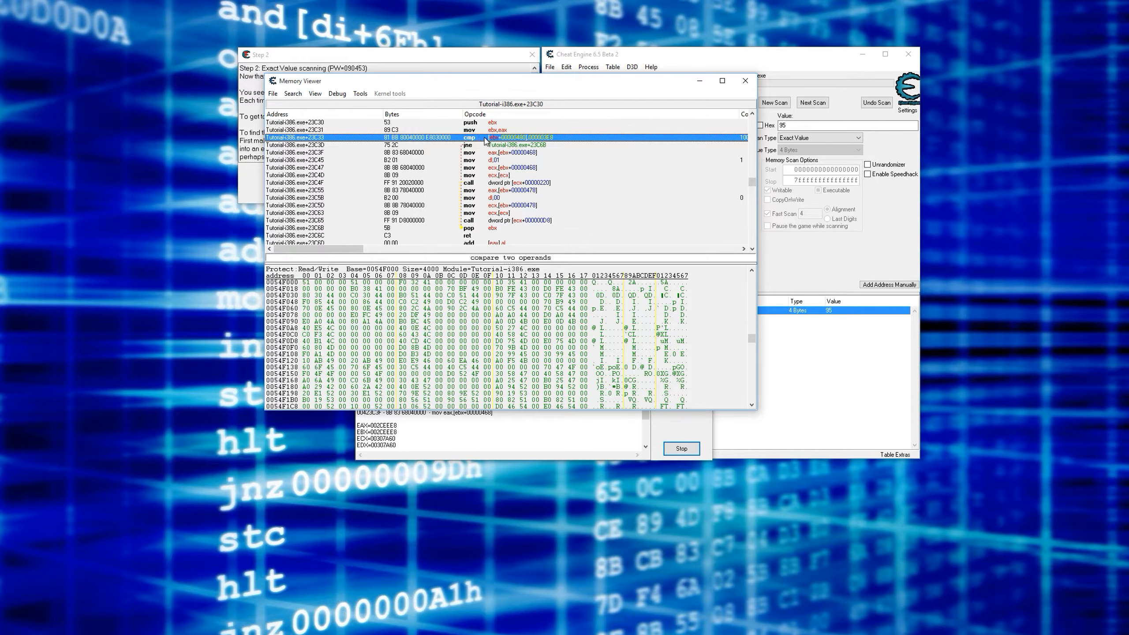
pyautogui.click(477, 145)
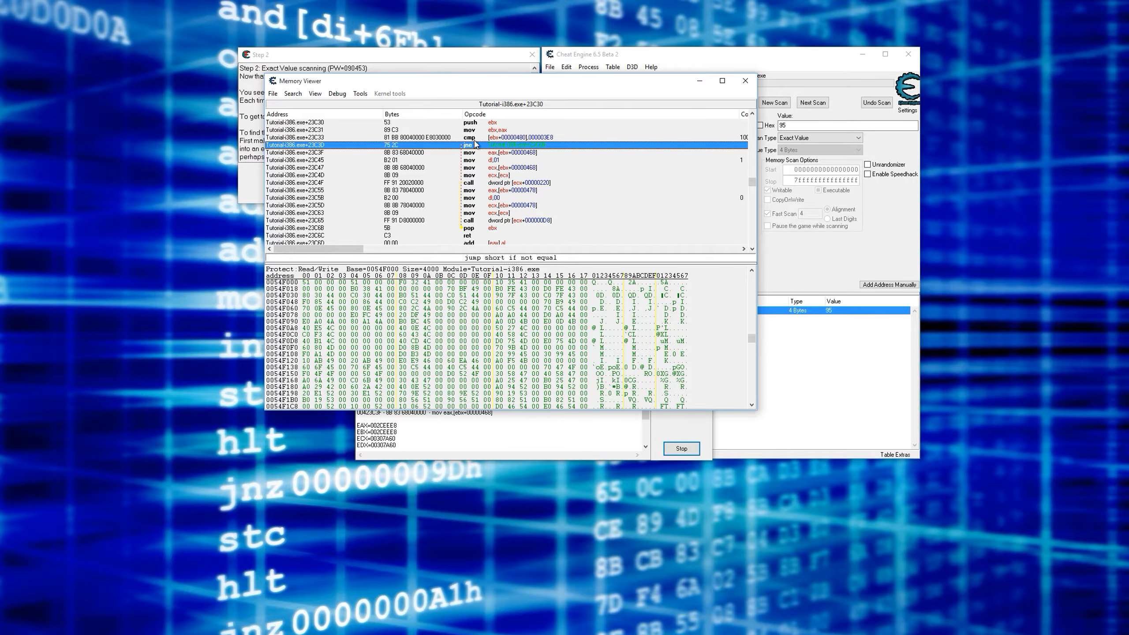
pyautogui.click(474, 140)
pyautogui.click(504, 145)
# - Rearrange the Memory Viewer and tutorial windows so the Step 2 text and the code are both readable
pyautogui.moveTo(451, 84); pyautogui.dragTo(608, 101)
pyautogui.click(408, 57)
pyautogui.moveTo(408, 58); pyautogui.dragTo(347, 44)
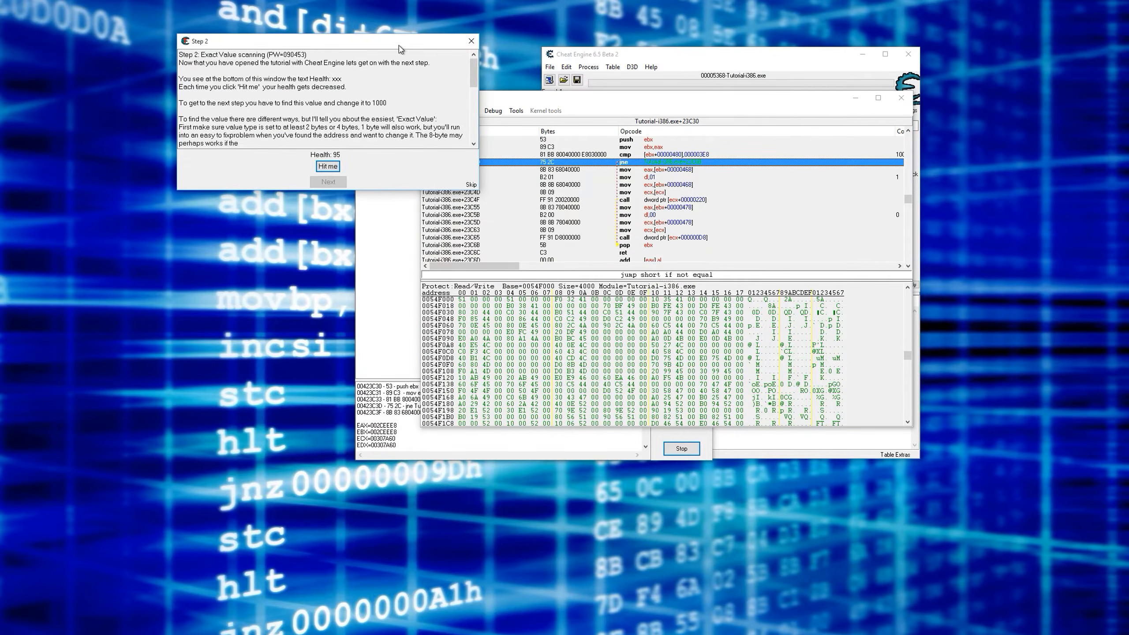
# - Review the code modification options for the jne jump and recheck the cmp instruction above it
pyautogui.rightClick(623, 166)
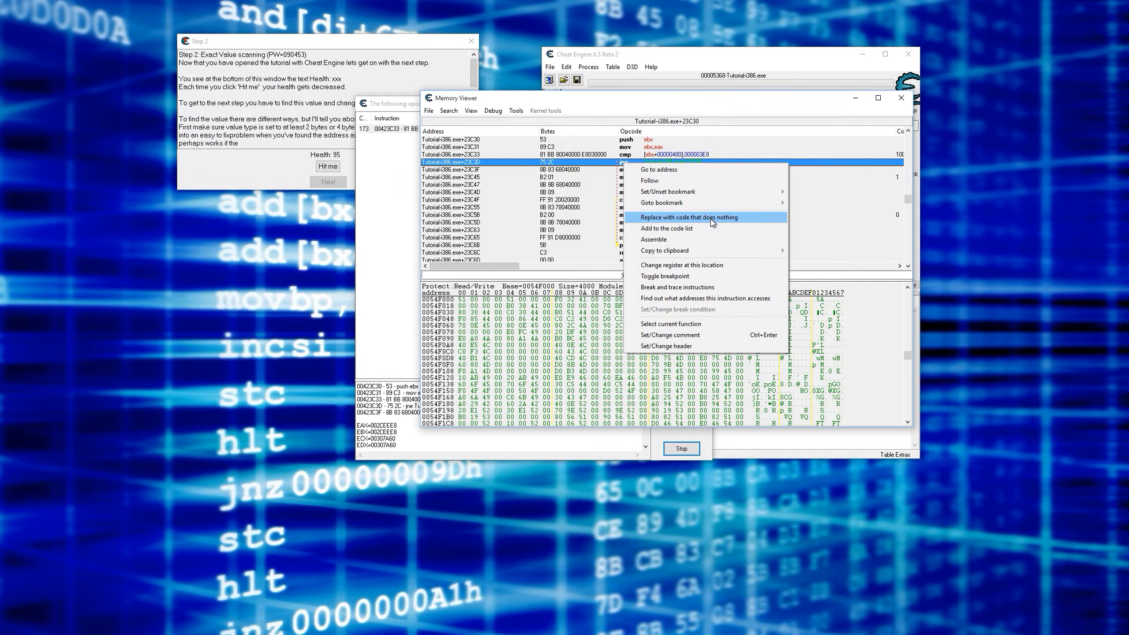
pyautogui.click(547, 167)
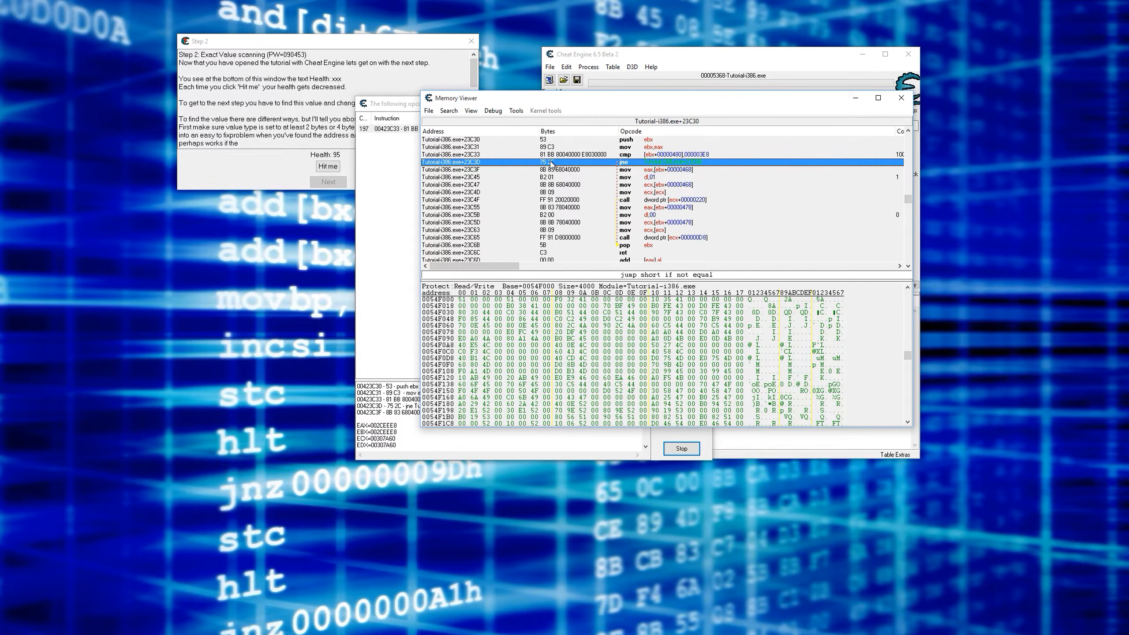
pyautogui.rightClick(647, 165)
pyautogui.click(635, 156)
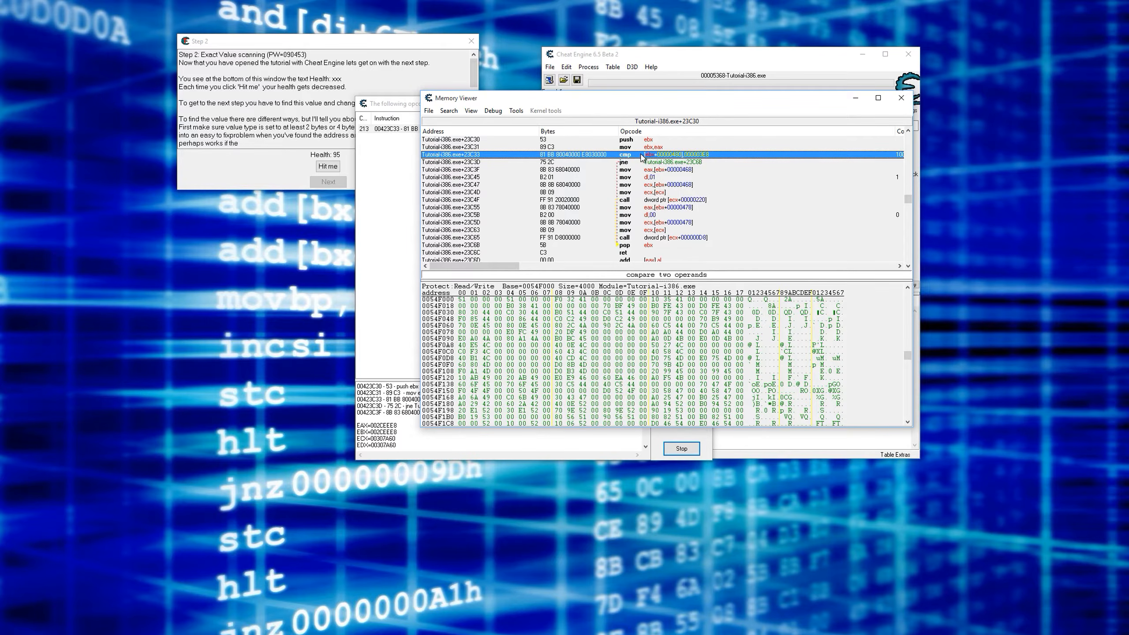
pyautogui.click(649, 164)
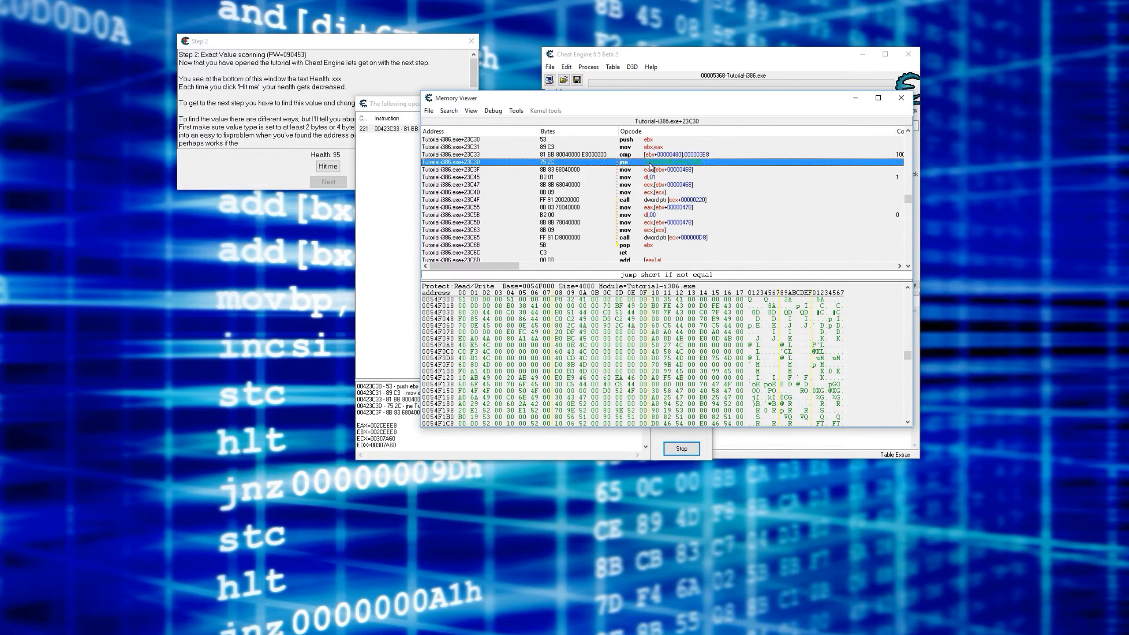
# - Replace the jne instruction at Tutorial-i386.exe+23C3D with code that does nothing, keeping the default code list name
pyautogui.click(651, 170)
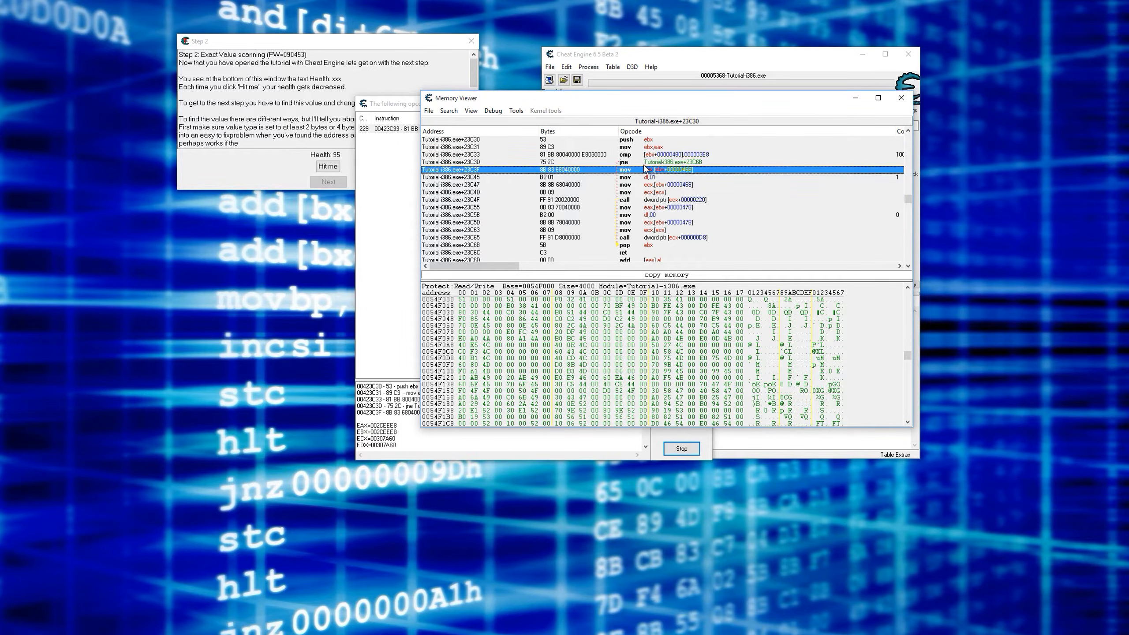
pyautogui.click(654, 163)
pyautogui.rightClick(652, 161)
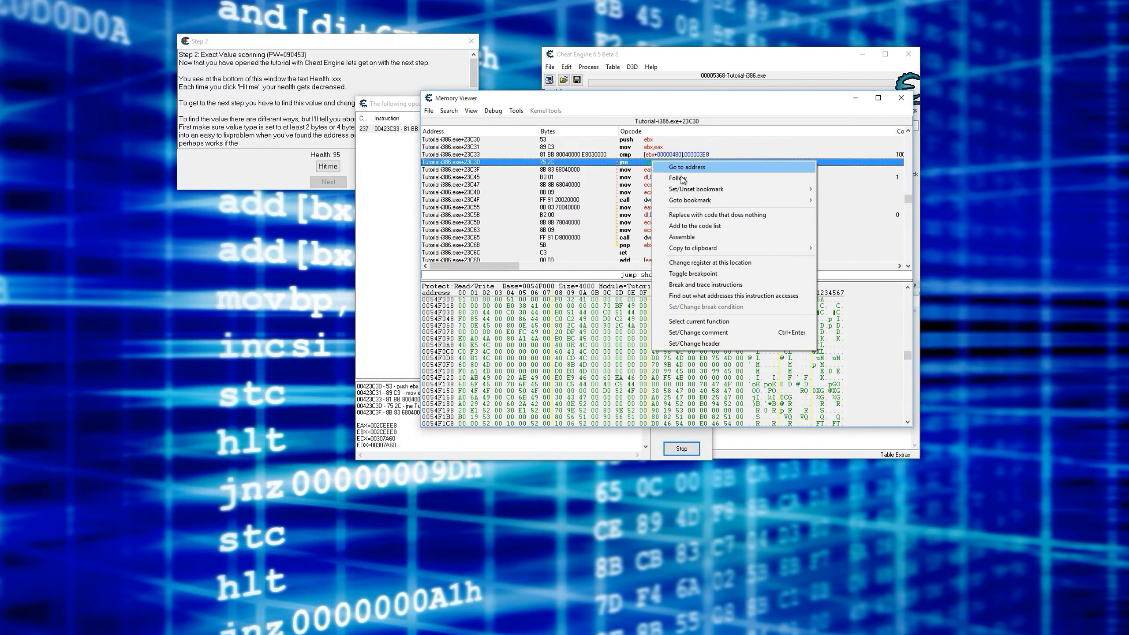
pyautogui.click(718, 215)
pyautogui.click(469, 362)
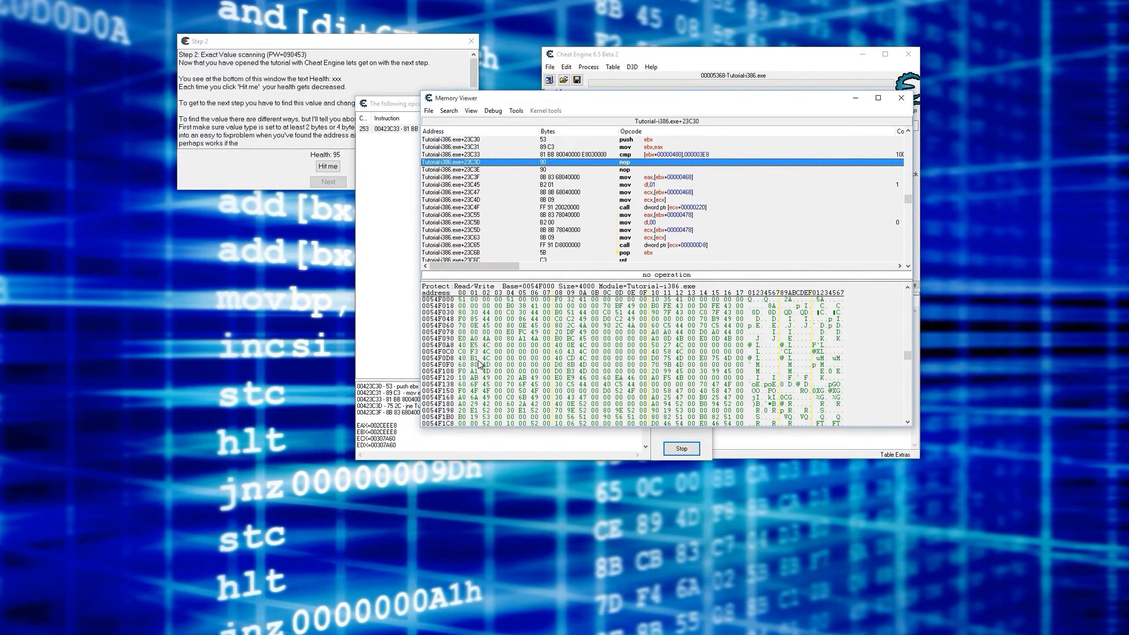
# - Advance the tutorial from Step 2 to Step 3 without changing the health value, and quit the tutorial
pyautogui.click(339, 174)
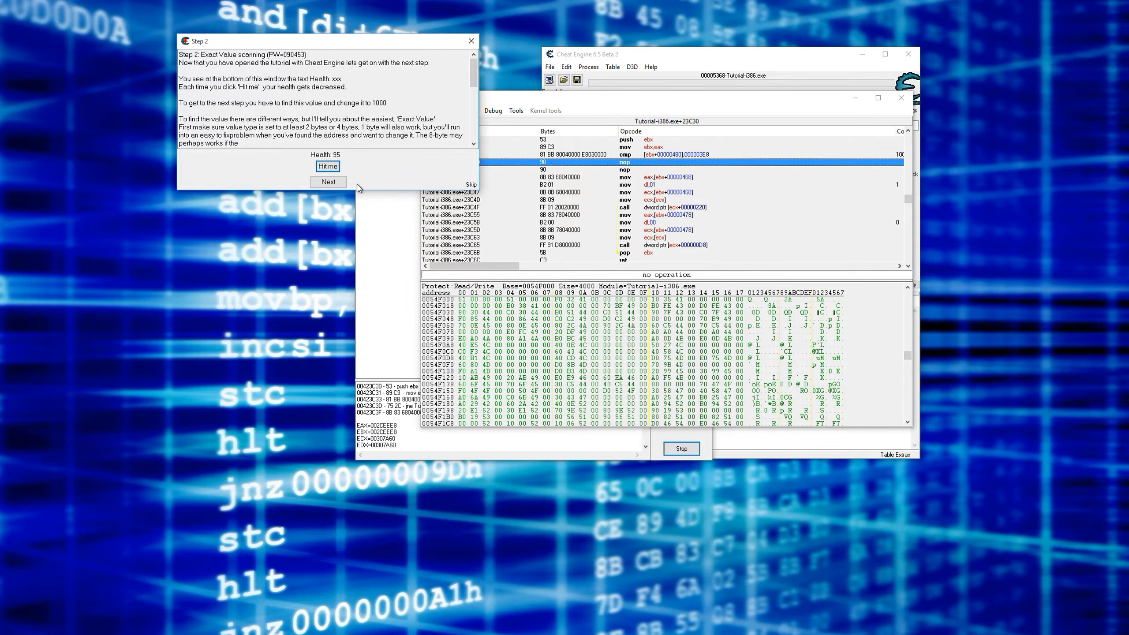
pyautogui.click(618, 163)
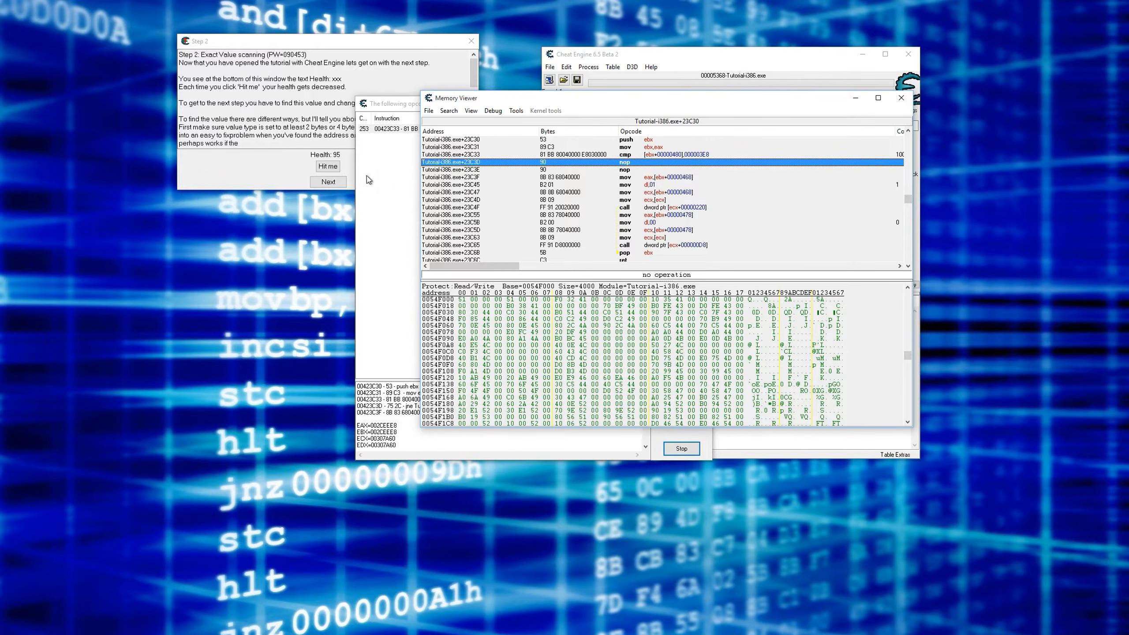
pyautogui.click(251, 182)
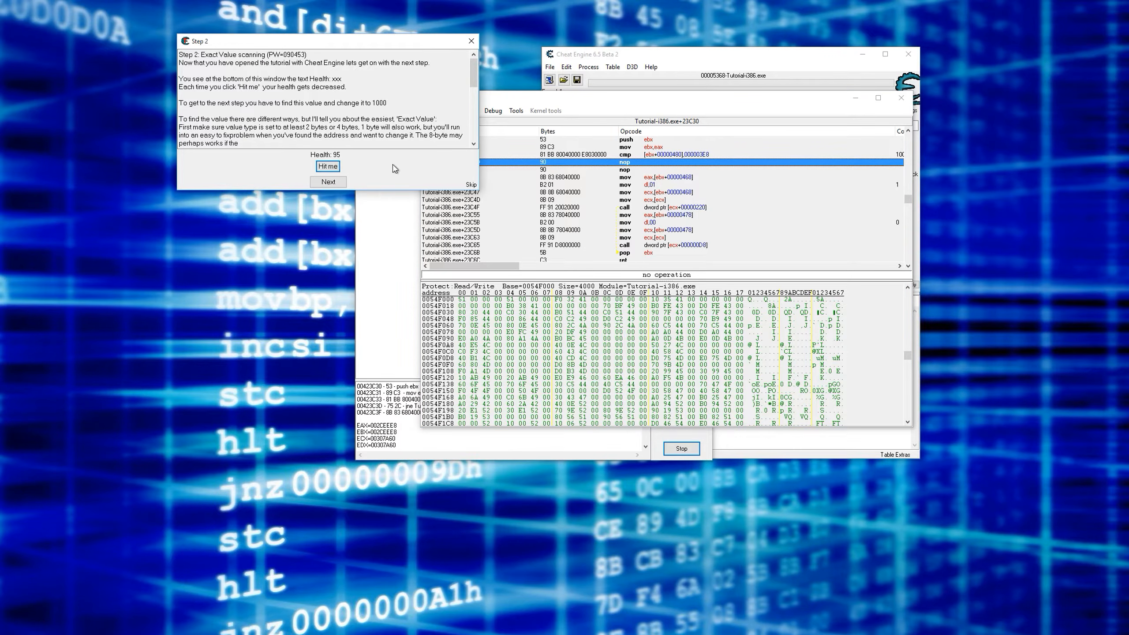
pyautogui.click(328, 181)
pyautogui.click(471, 40)
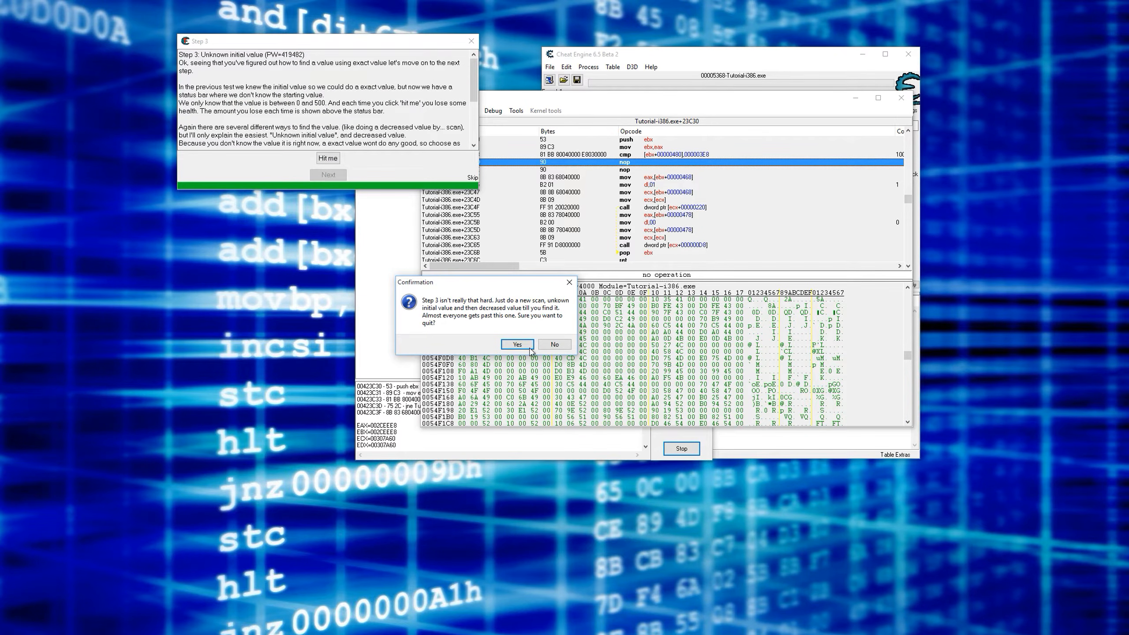
pyautogui.click(517, 342)
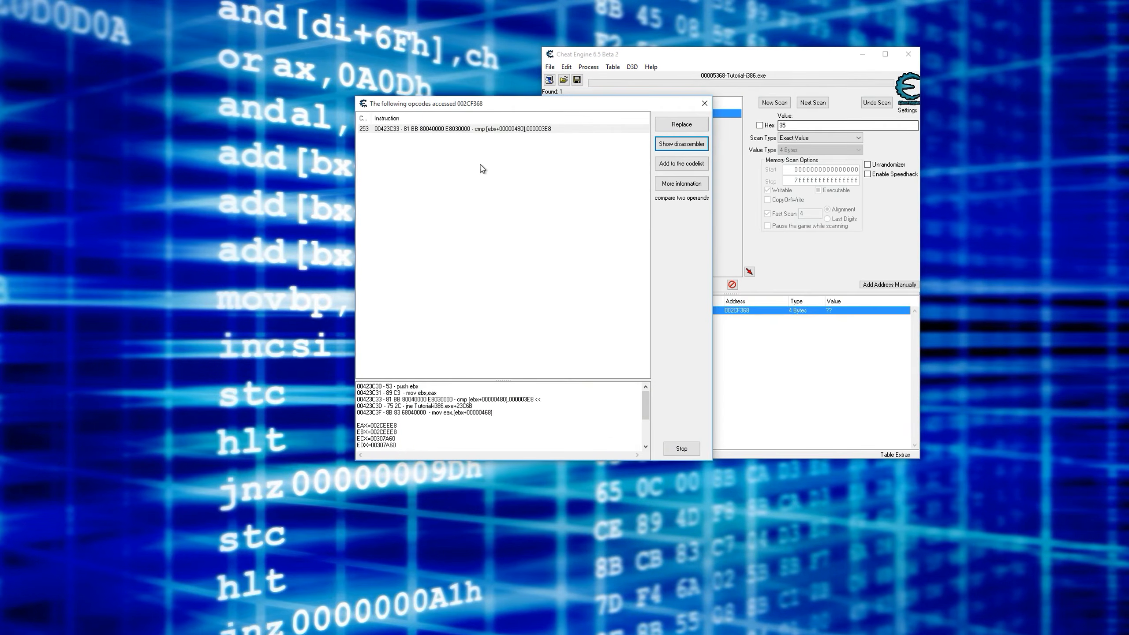
# - Stop and close the opcode access trace and delete the old health record 002CF368 from the address list
pyautogui.click(681, 448)
pyautogui.click(681, 448)
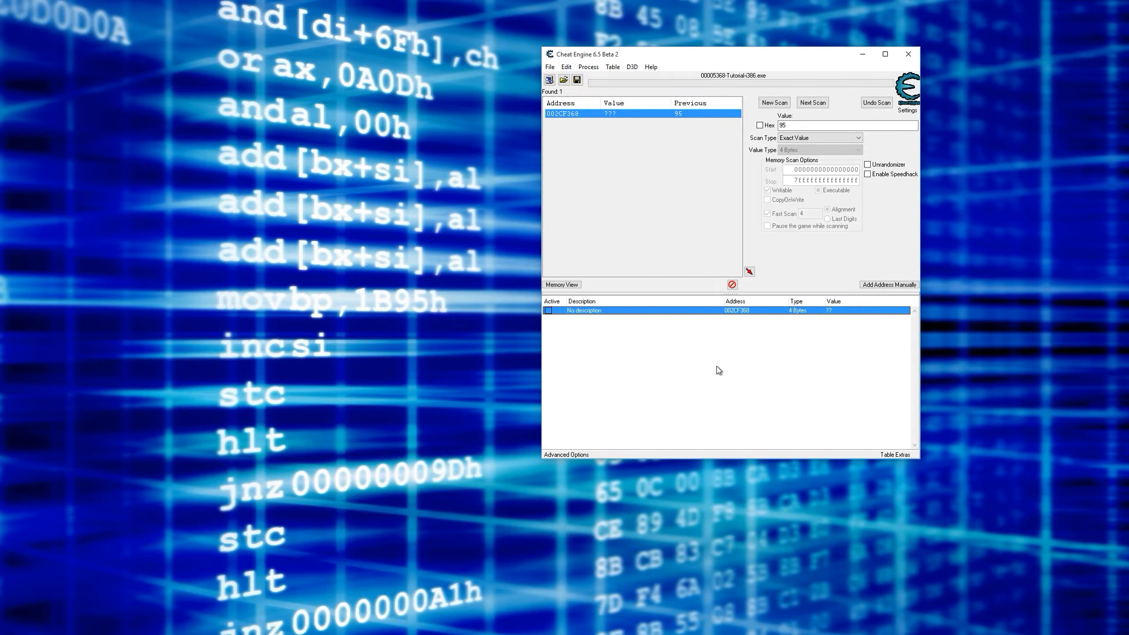
pyautogui.press('Delete')
pyautogui.press('Return')
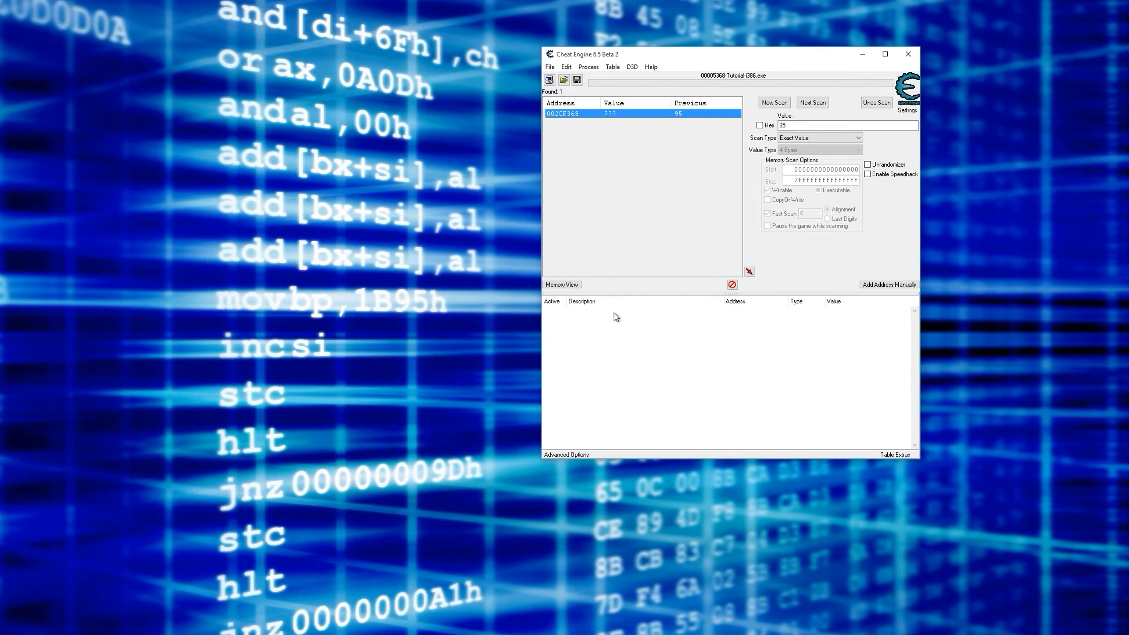
# - Launch a fresh Cheat Engine Tutorial, advance it to Step 2 and place its window beside the main window
pyautogui.click(650, 67)
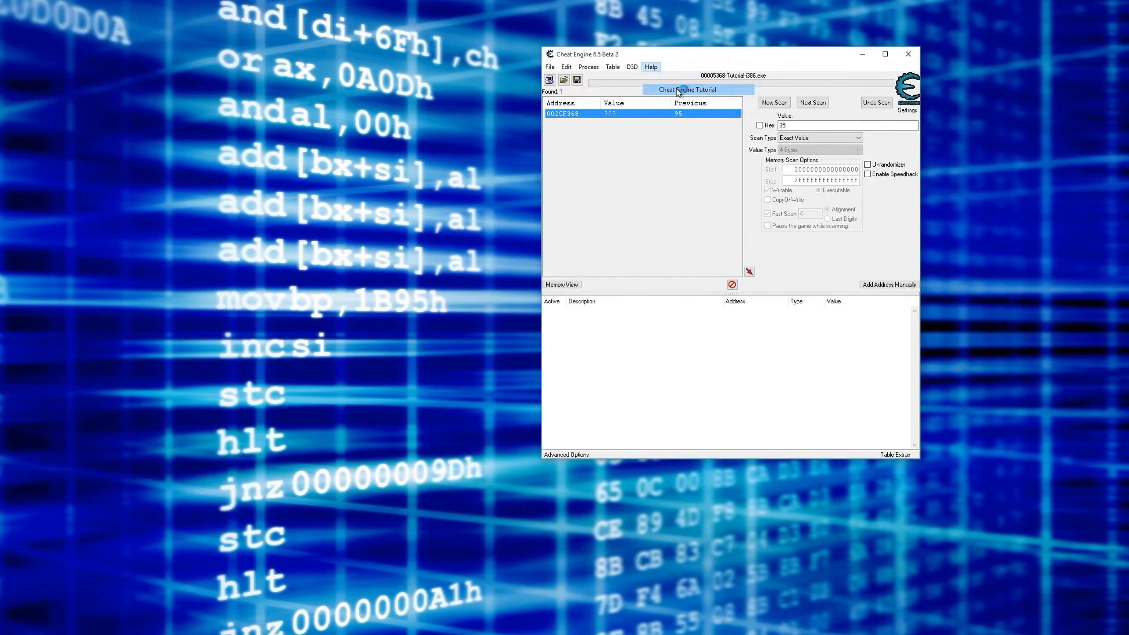
pyautogui.click(666, 91)
pyautogui.click(490, 416)
pyautogui.moveTo(565, 277); pyautogui.dragTo(459, 55)
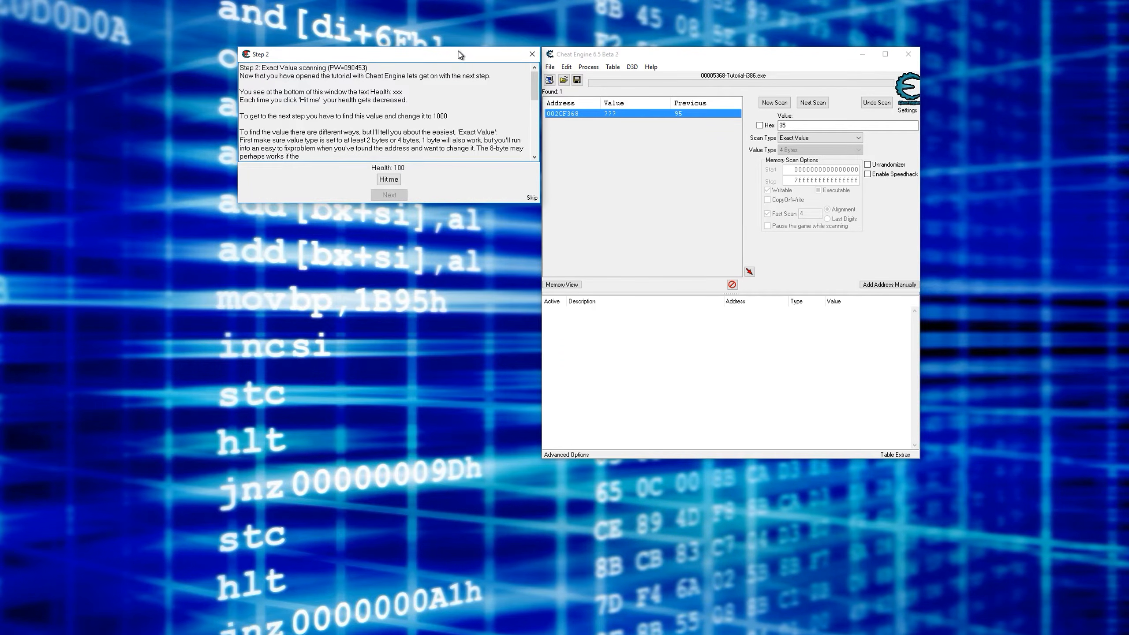
# - Attach to the new Tutorial-i386.exe process, keeping the current address list and marking the enabled code changes as disabled
pyautogui.click(549, 81)
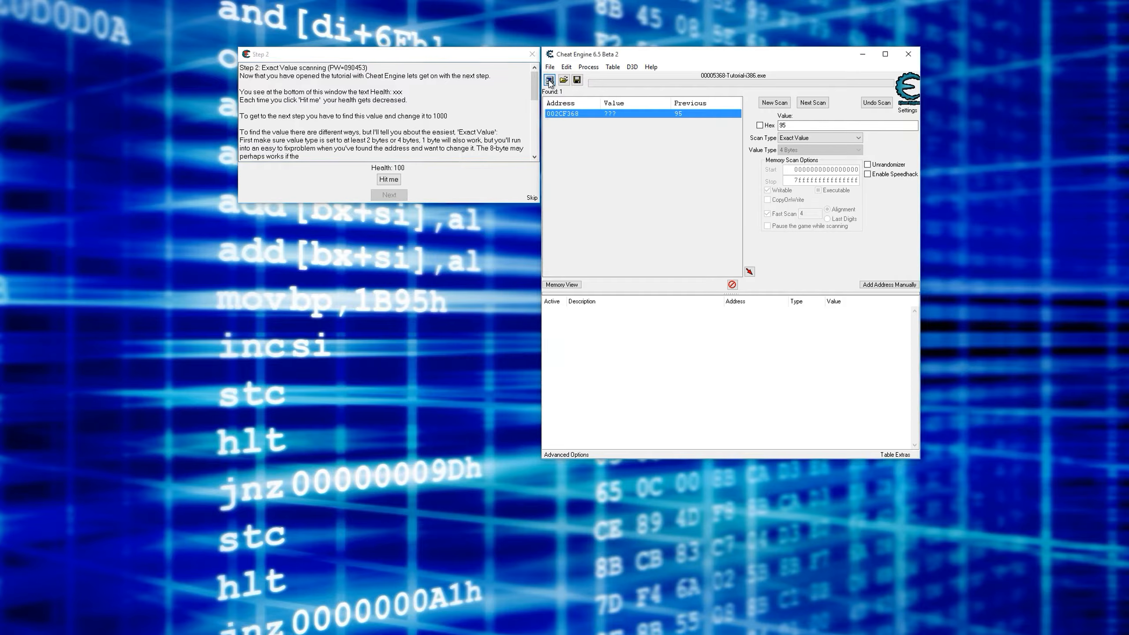
pyautogui.doubleClick(734, 249)
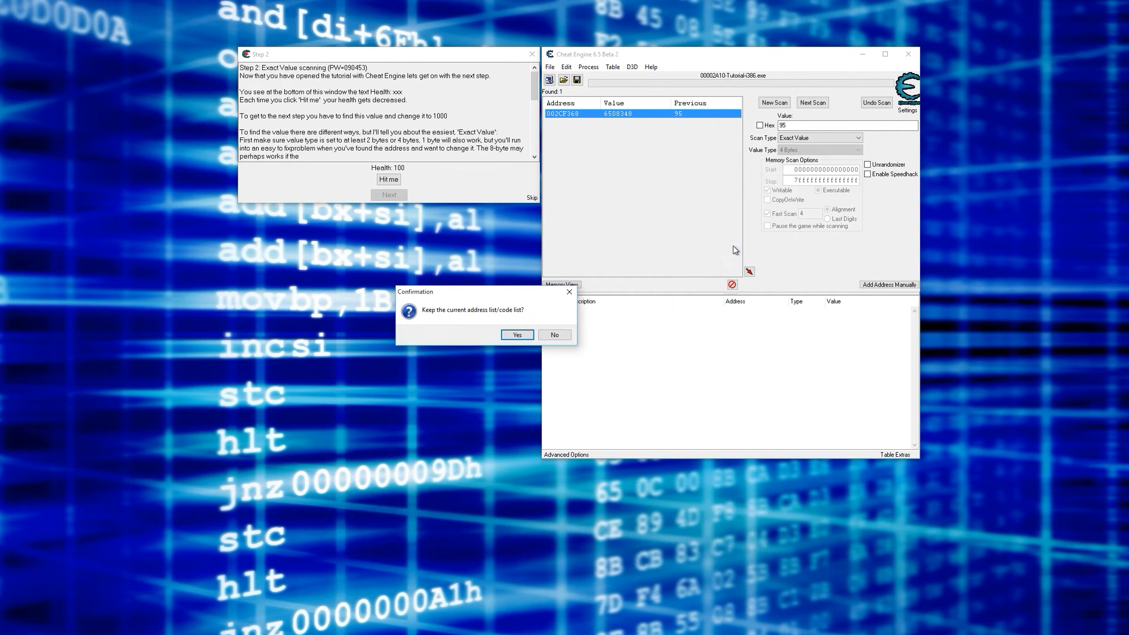
pyautogui.click(517, 337)
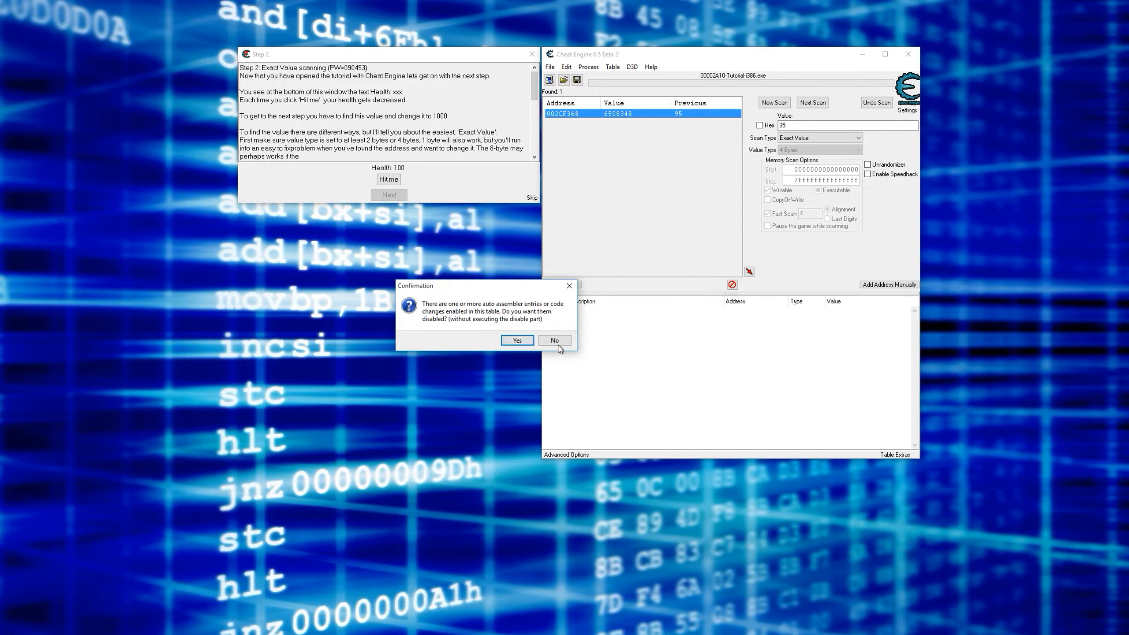
pyautogui.click(520, 345)
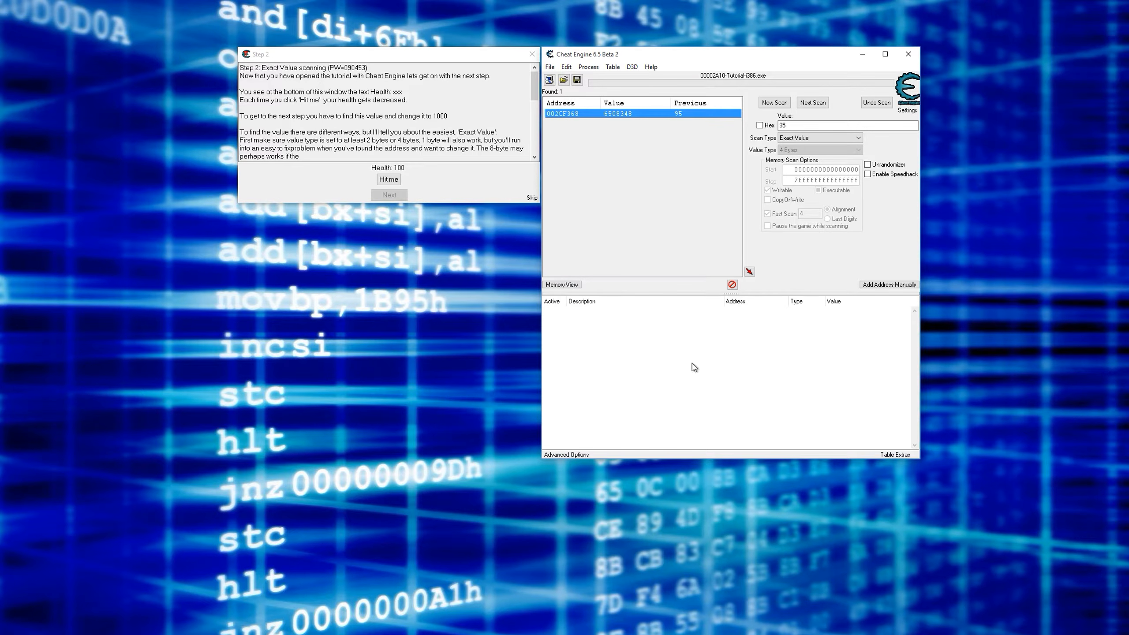
# - Delete the "Change of jne Tutorial-i386.exe+23C6B" entry from the code list in the advanced options
pyautogui.click(565, 454)
pyautogui.click(376, 247)
pyautogui.press('Delete')
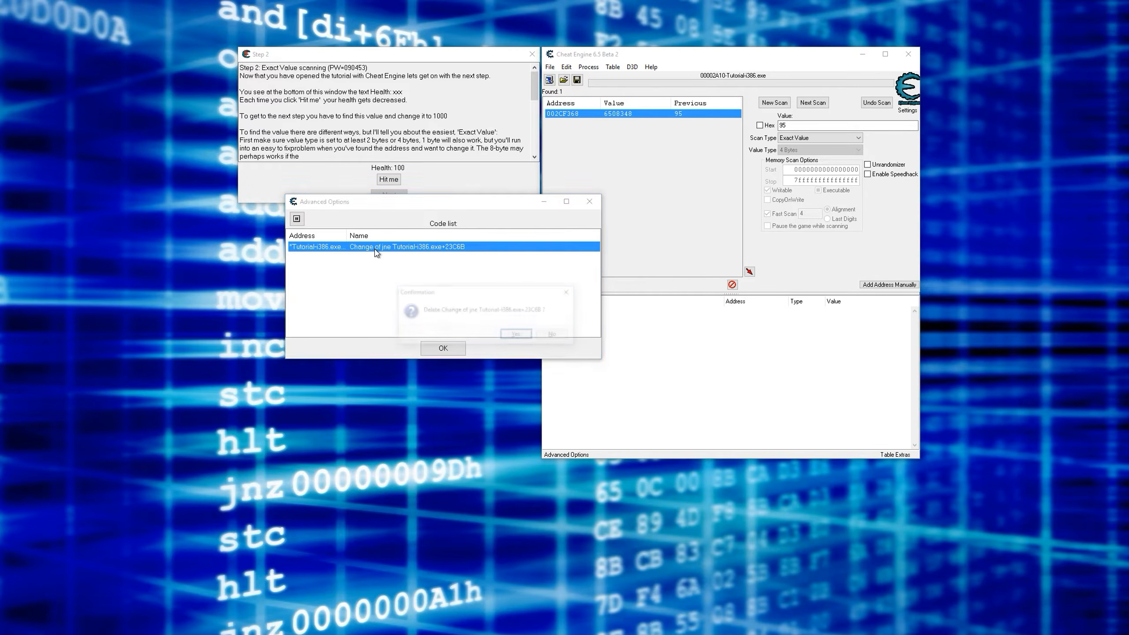
pyautogui.press('Return')
pyautogui.click(590, 203)
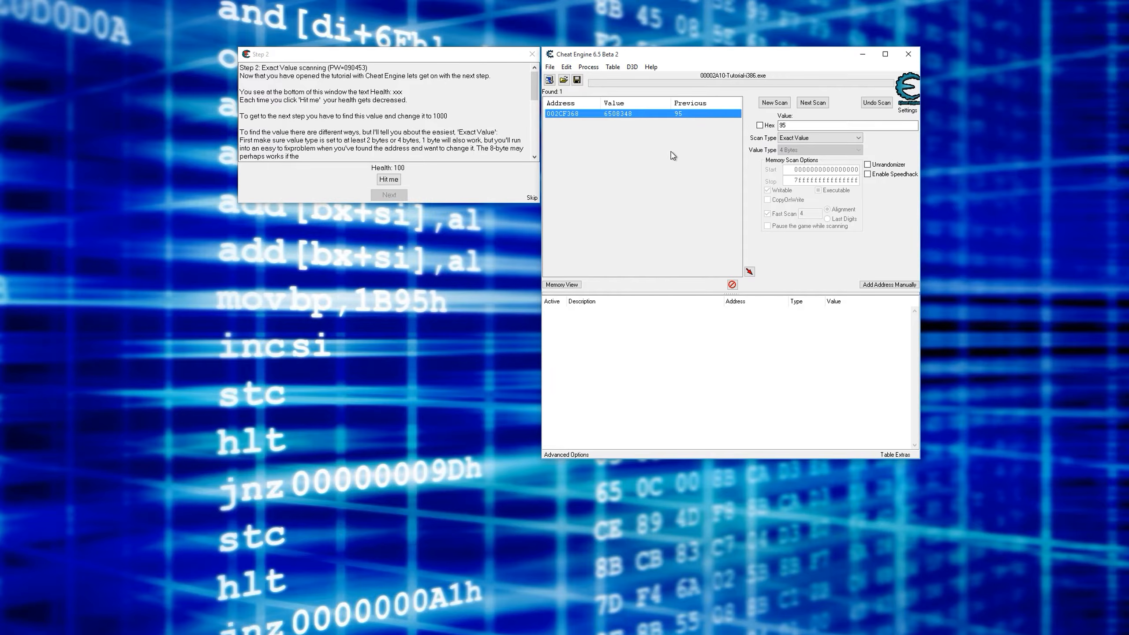
# - Start a new exact value scan of the process for a 4-byte value of 100
pyautogui.doubleClick(790, 126)
pyautogui.write('100')
pyautogui.click(774, 102)
pyautogui.click(774, 102)
# - Take one hit in the tutorial, narrow the scan to 96 and add the remaining address to the address list
pyautogui.click(385, 182)
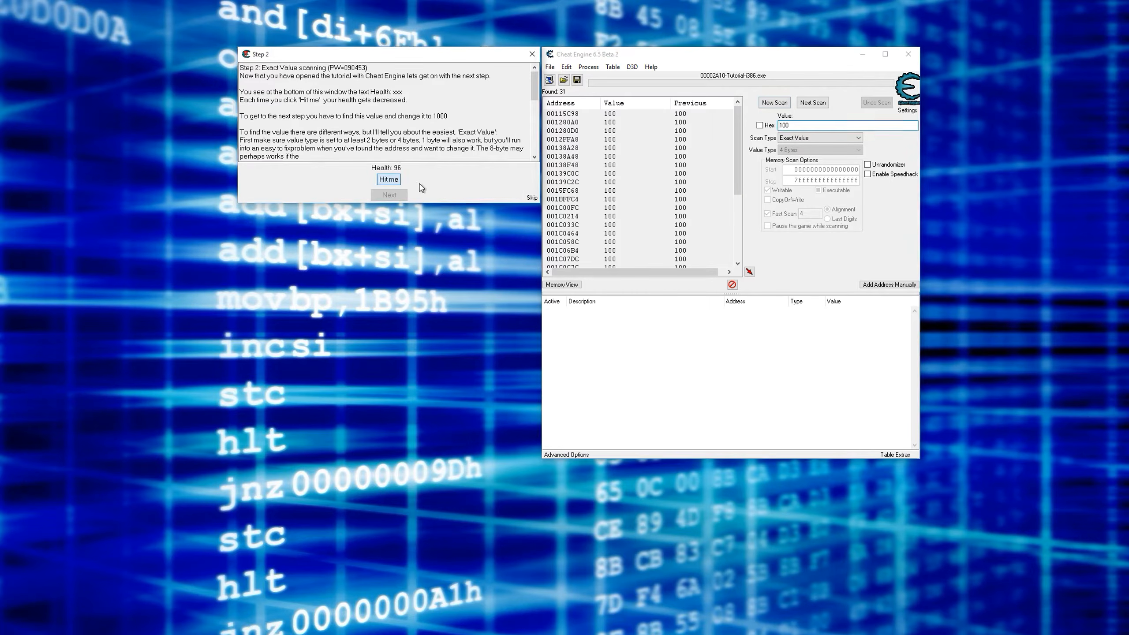
pyautogui.click(609, 108)
pyautogui.write('96')
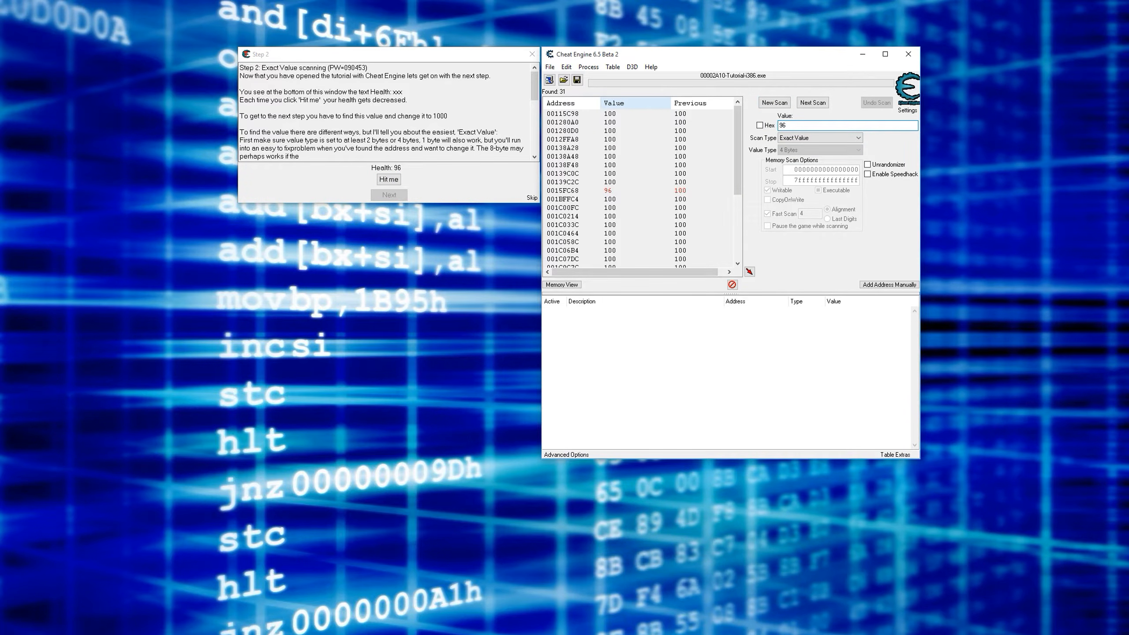
pyautogui.click(812, 103)
pyautogui.doubleClick(684, 114)
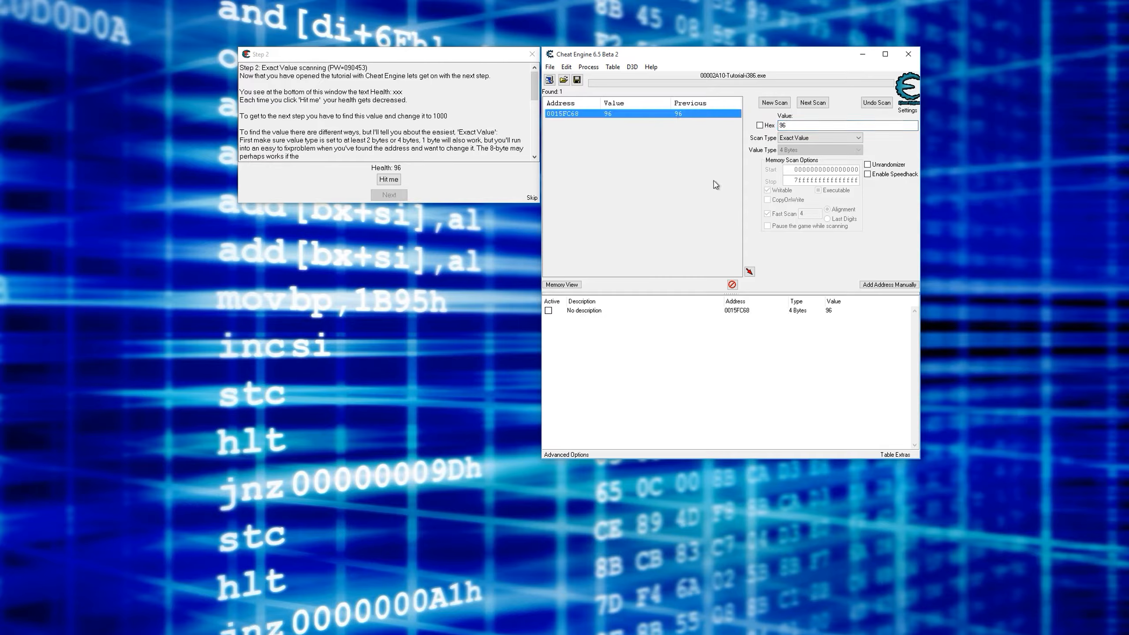
# - Attach the debugger and find out what accesses the health address 0015FC68
pyautogui.rightClick(836, 311)
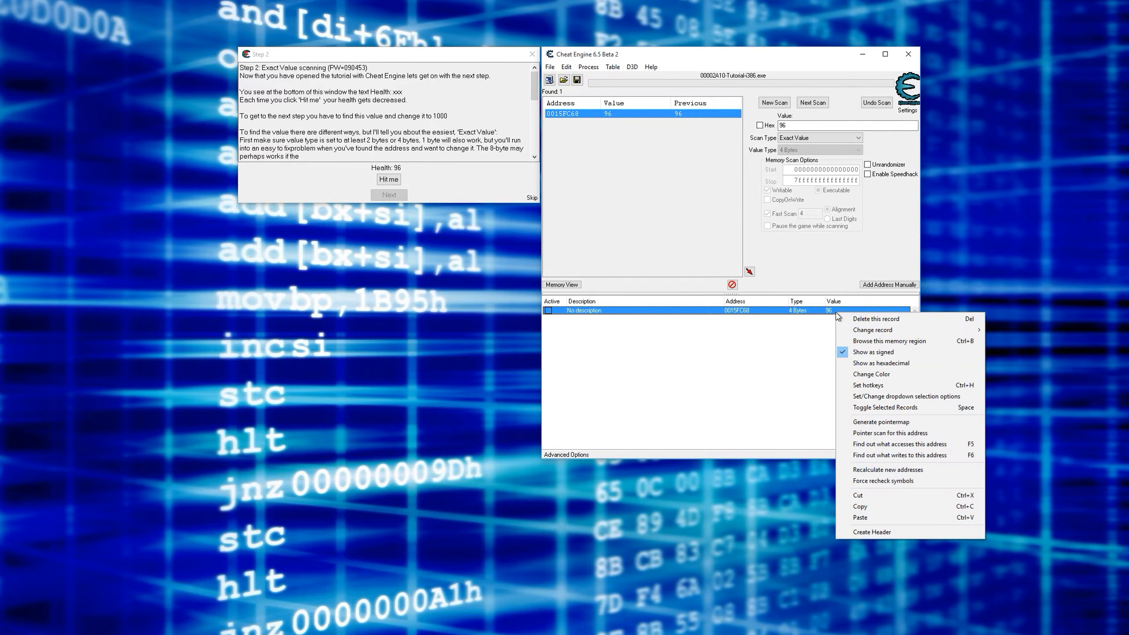
pyautogui.click(900, 443)
pyautogui.click(515, 335)
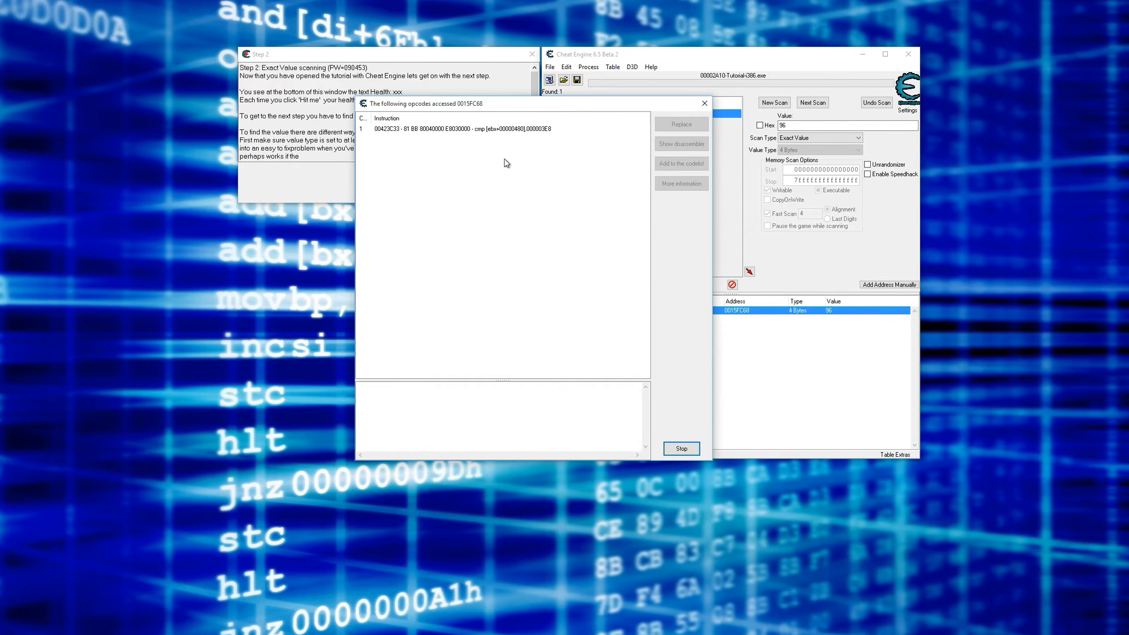
# - Move the access list aside and show its cmp instruction in the disassembler with the preceding code in view
pyautogui.moveTo(508, 103); pyautogui.dragTo(569, 69)
pyautogui.click(552, 96)
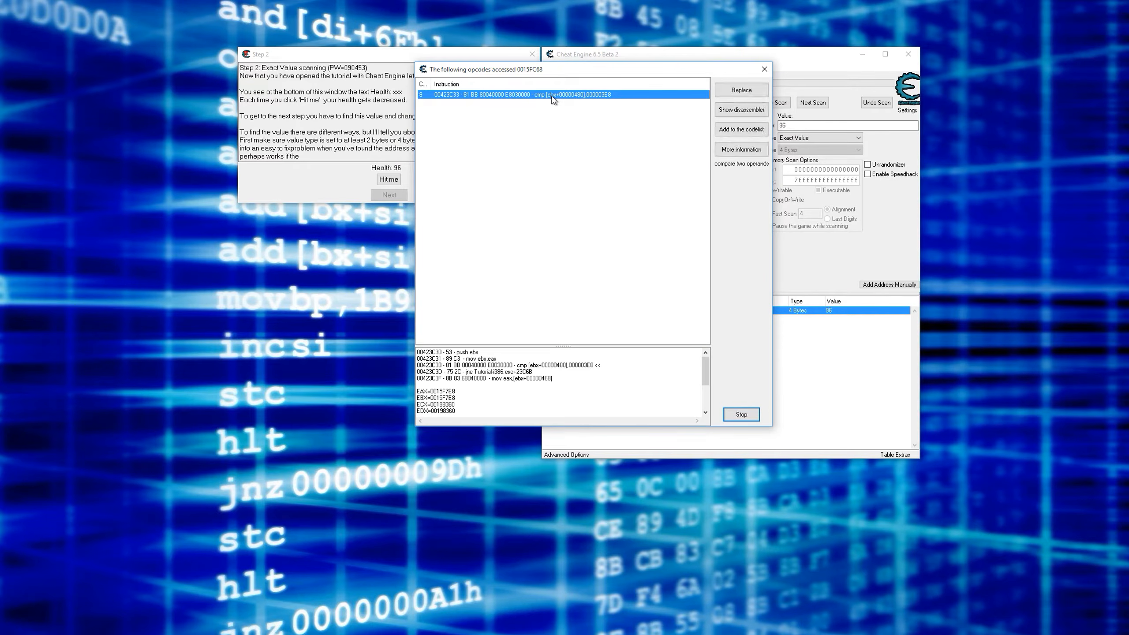
pyautogui.click(740, 110)
pyautogui.scroll(4, 630, 213)
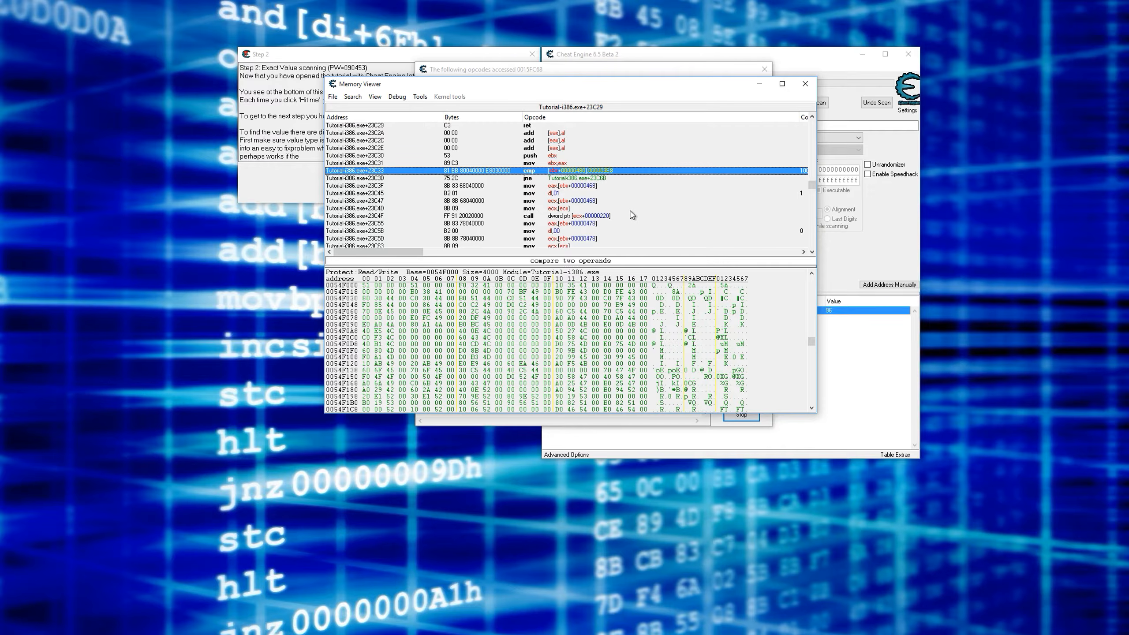
# - Compare the cmp with 000003E8 and the jne below it against the health record in the address list
pyautogui.click(568, 179)
pyautogui.scroll(-4, 570, 180)
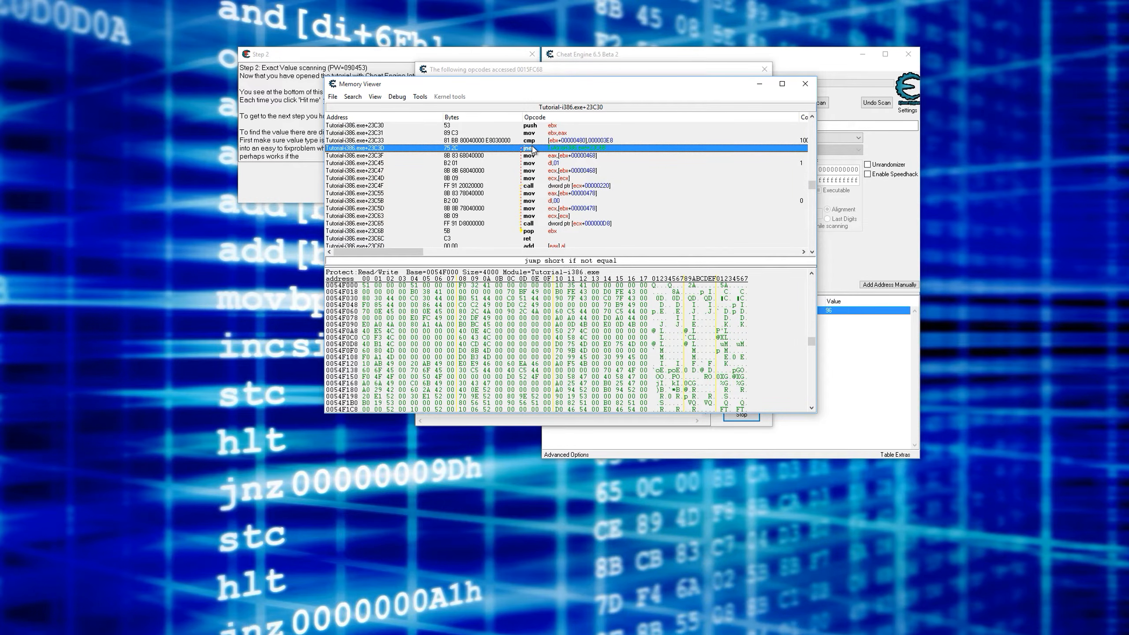
pyautogui.click(569, 142)
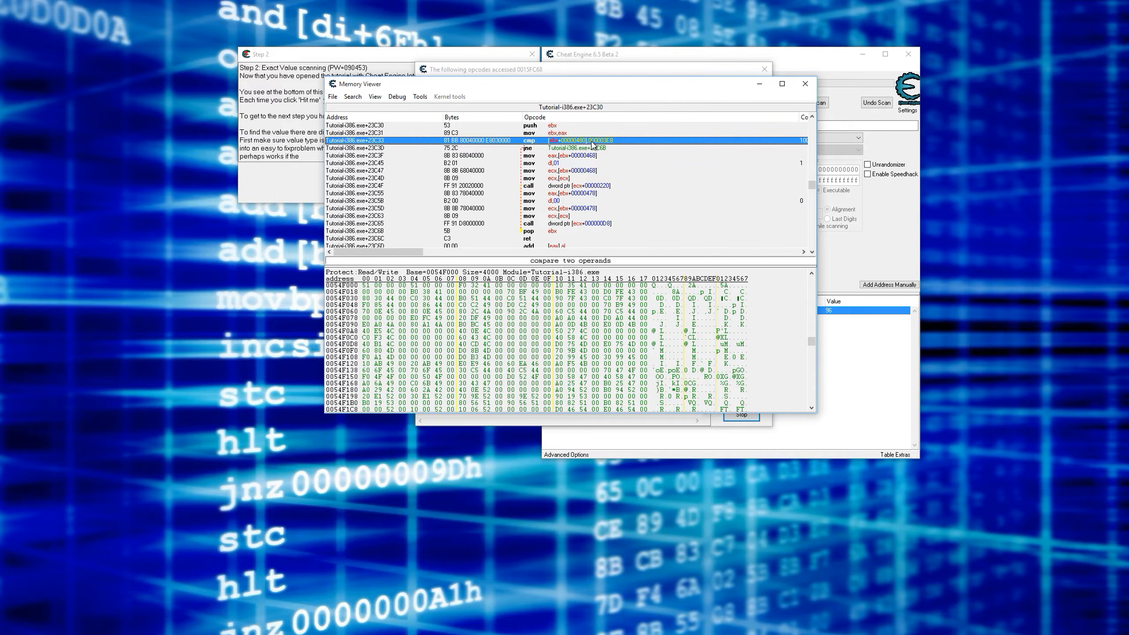
pyautogui.click(526, 150)
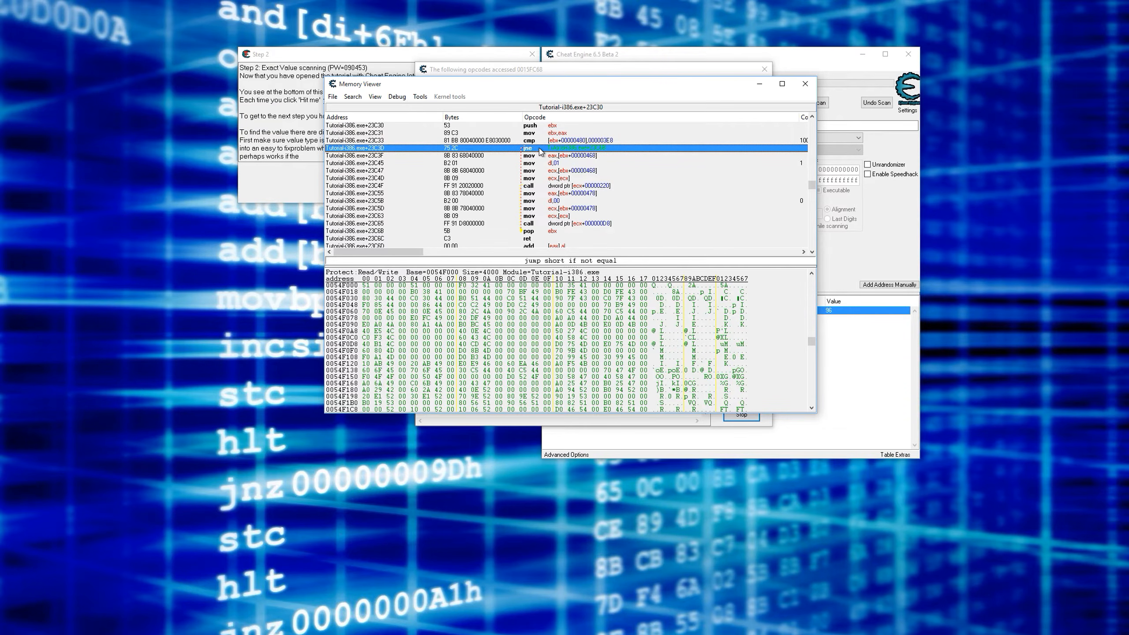
pyautogui.click(569, 141)
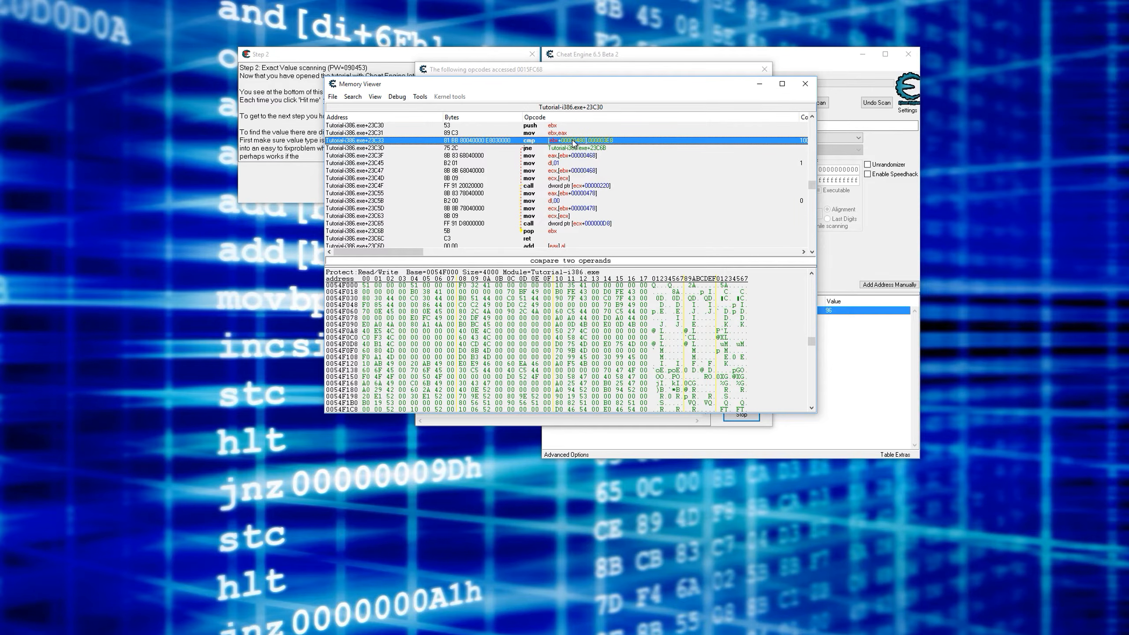
pyautogui.click(818, 302)
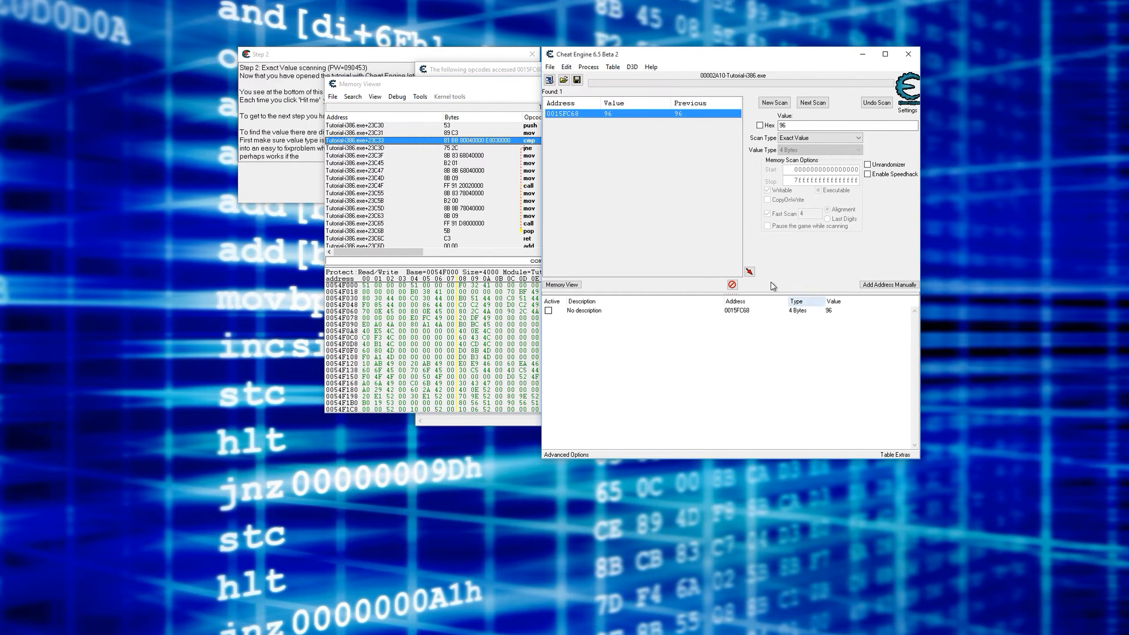
# - Open an Auto assemble script for the cmp instruction and generate an AOB Injection template with the symbol name INJECT
pyautogui.click(523, 142)
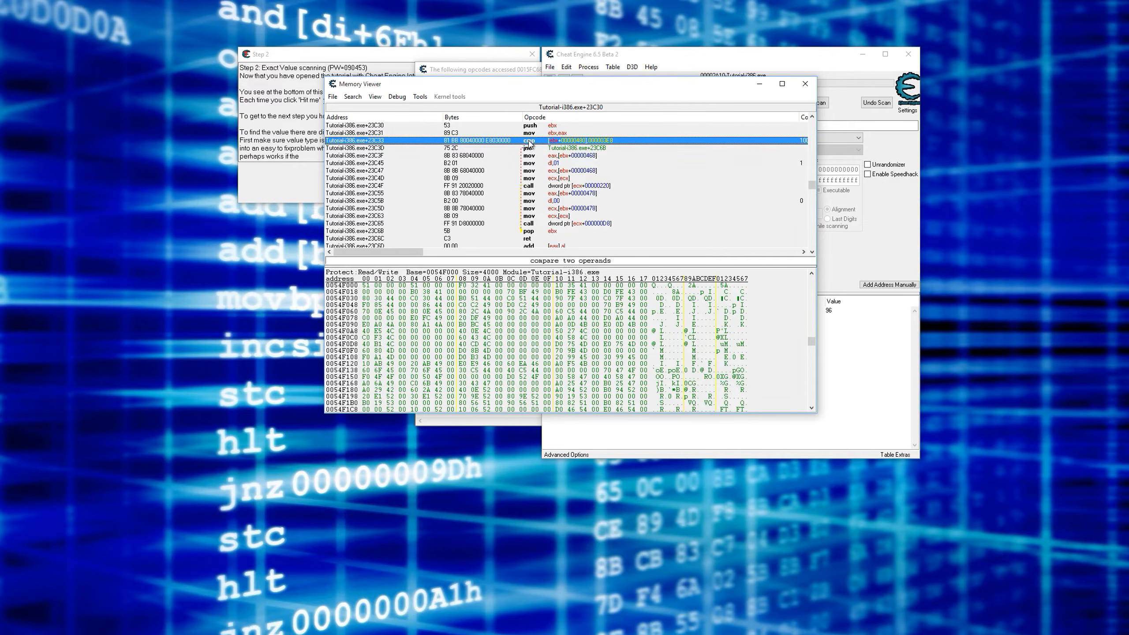
pyautogui.click(420, 98)
pyautogui.click(419, 98)
pyautogui.click(396, 96)
pyautogui.moveTo(420, 97)
pyautogui.click(478, 295)
pyautogui.click(378, 49)
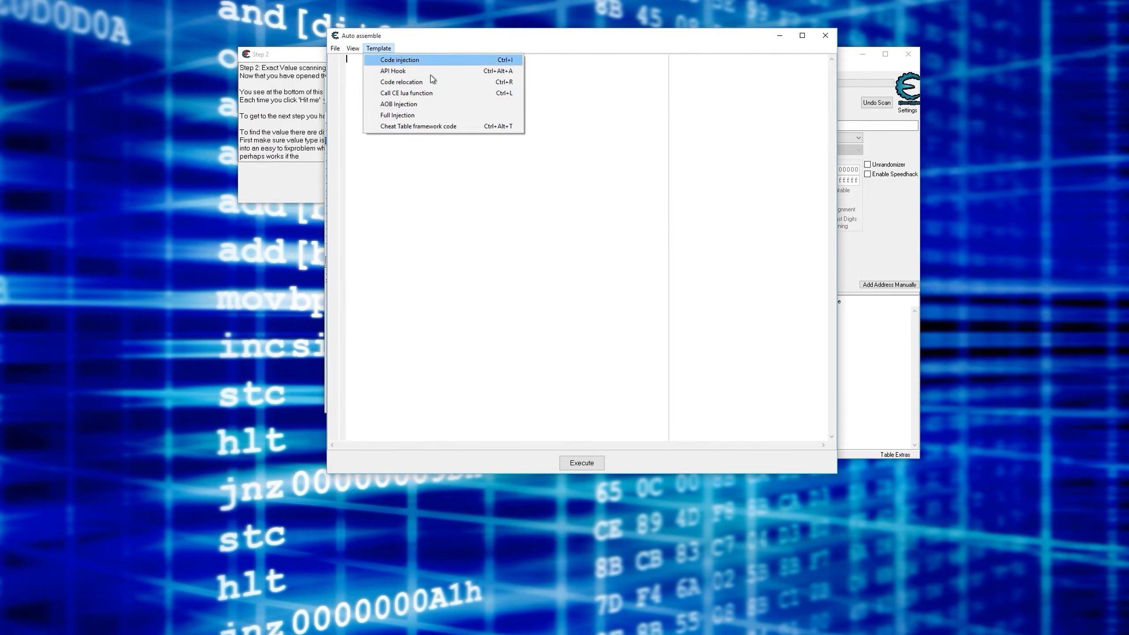
pyautogui.click(420, 105)
pyautogui.click(587, 364)
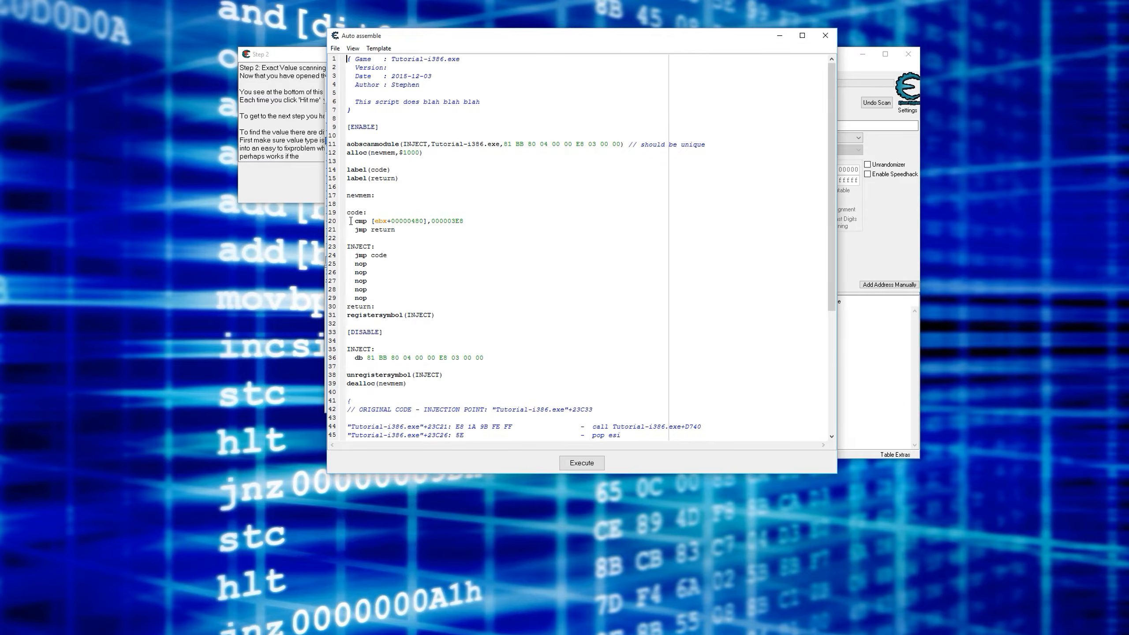
# - Comment out the original cmp line under the code label and add xor eax,eax on the line below it
pyautogui.write('//')
pyautogui.press('Return')
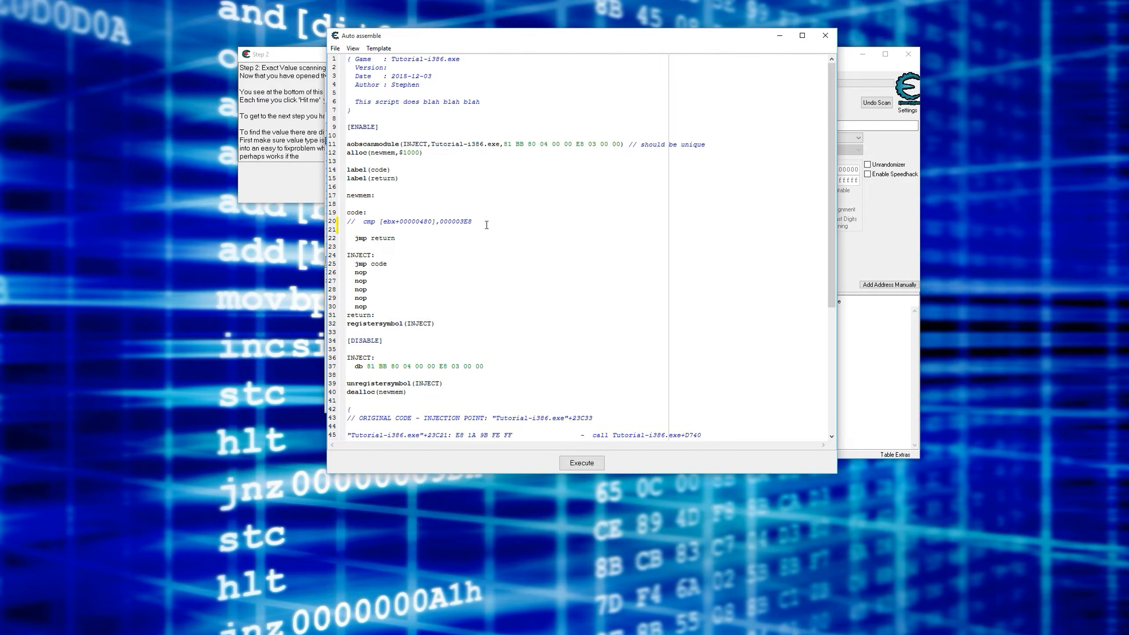
pyautogui.write('xor eax,eax')
# - Review the xor eax,eax line and move the Auto assemble window so the original cmp and jne code is readable
pyautogui.moveTo(399, 229); pyautogui.dragTo(372, 232)
pyautogui.click(404, 230)
pyautogui.moveTo(399, 230); pyautogui.dragTo(367, 230)
pyautogui.moveTo(406, 228); pyautogui.dragTo(347, 229)
pyautogui.click(407, 228)
pyautogui.moveTo(399, 229); pyautogui.dragTo(371, 229)
pyautogui.click(399, 229)
pyautogui.moveTo(478, 40); pyautogui.dragTo(676, 230)
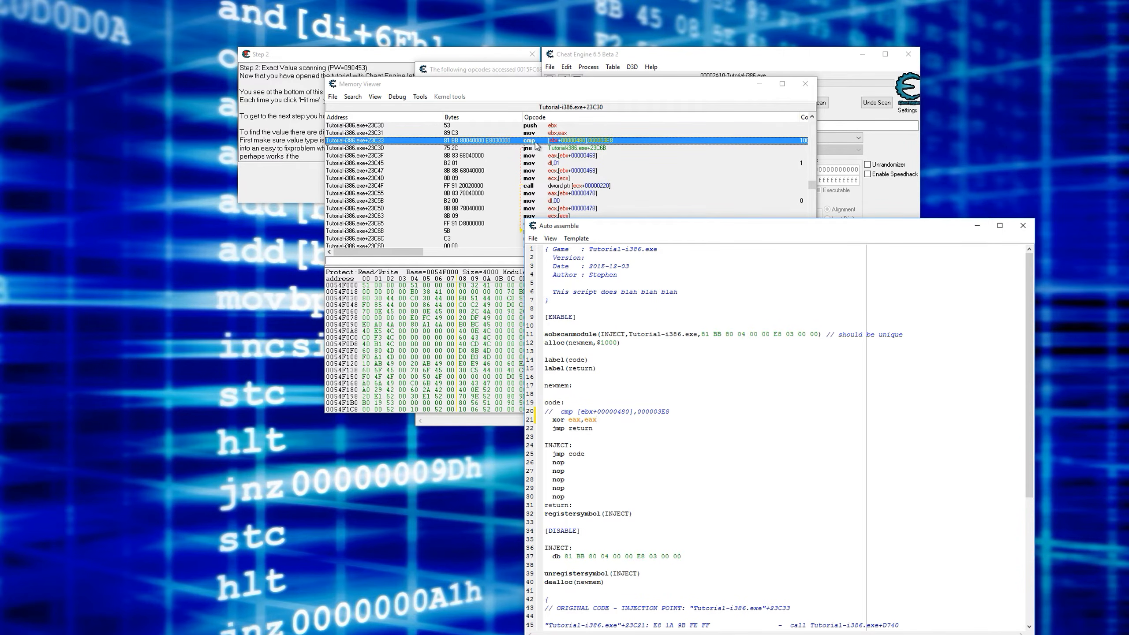
# - Assign the AOB injection script to the current cheat table and close the Auto assemble window
pyautogui.click(365, 59)
pyautogui.click(702, 233)
pyautogui.click(733, 180)
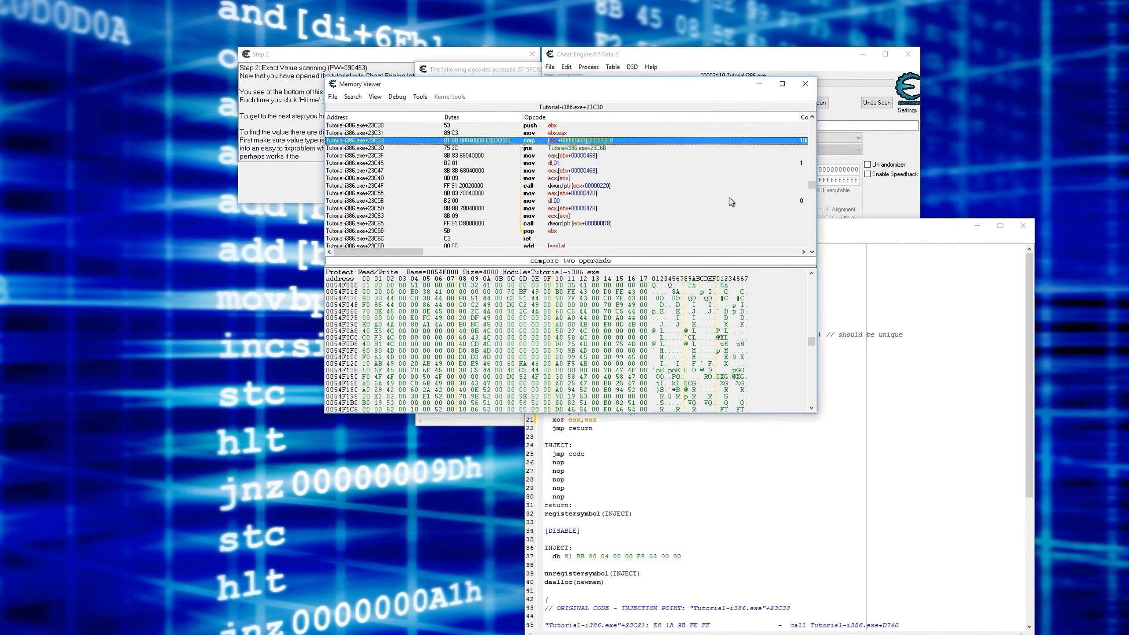
pyautogui.click(720, 196)
pyautogui.click(978, 237)
pyautogui.moveTo(858, 229); pyautogui.dragTo(774, 74)
pyautogui.click(448, 84)
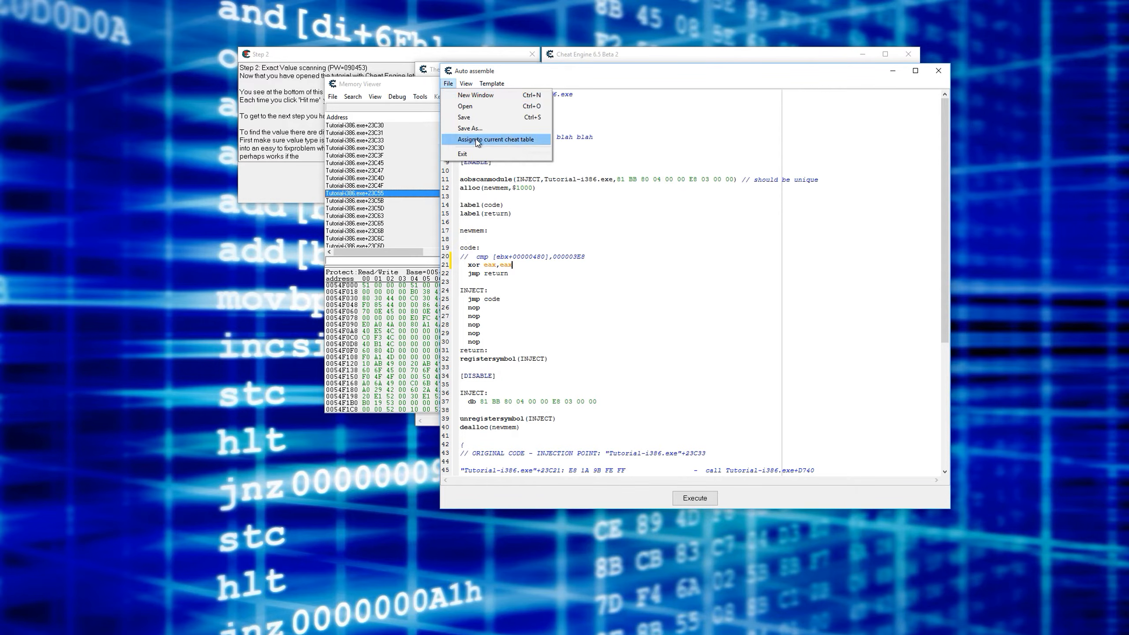
pyautogui.click(476, 140)
pyautogui.click(939, 71)
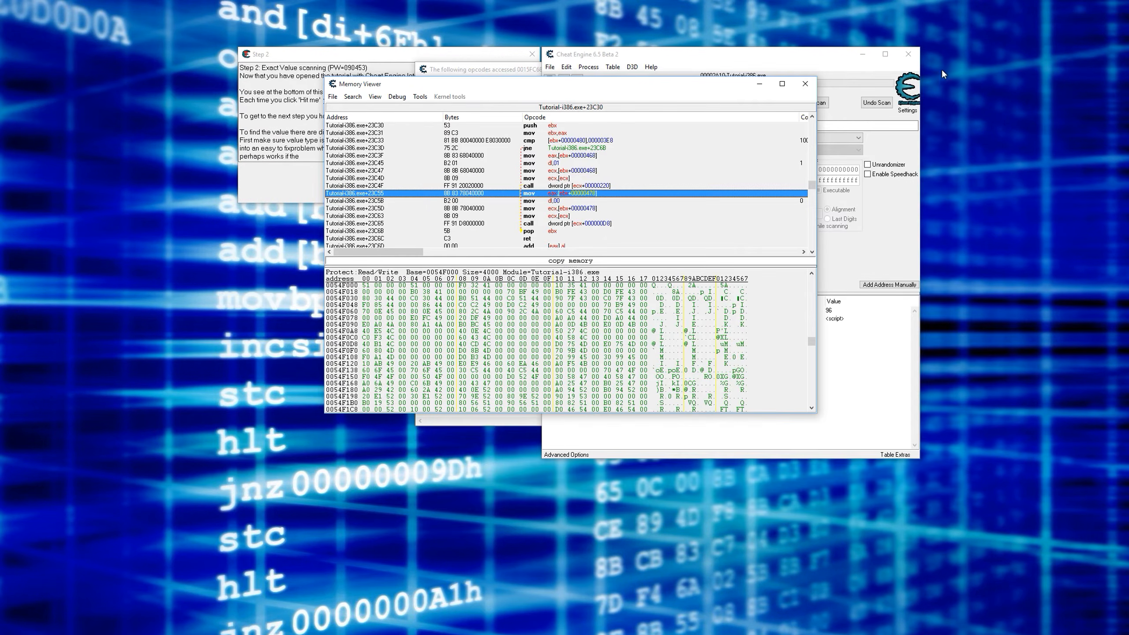
# - Stop tracing the opcodes that access the health address and close the trace window
pyautogui.moveTo(729, 89); pyautogui.dragTo(634, 171)
pyautogui.click(676, 304)
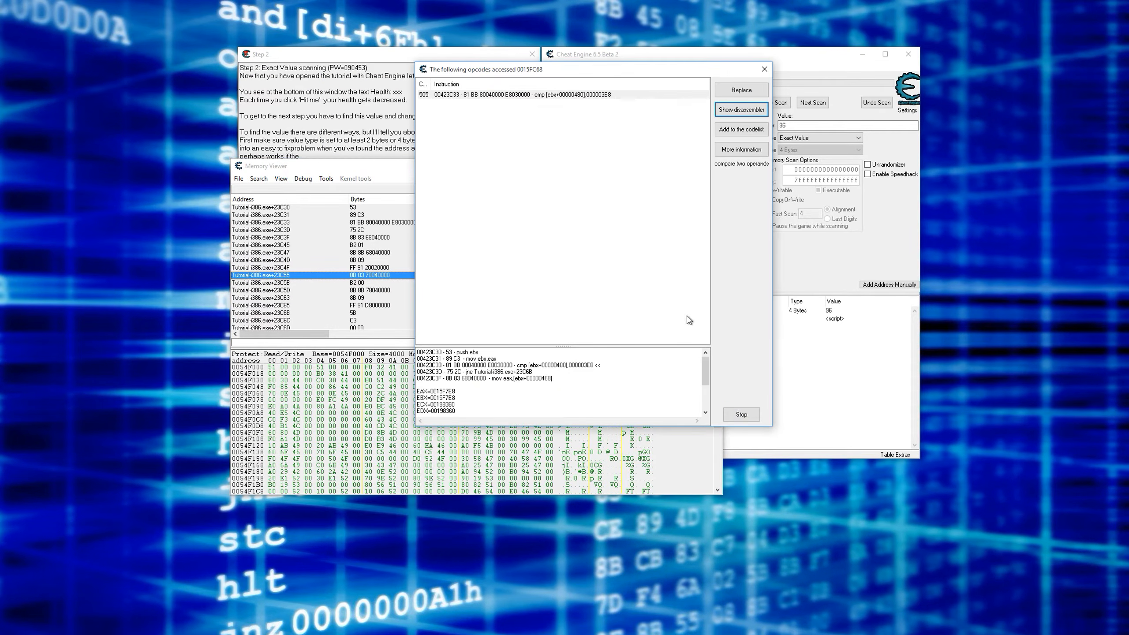
pyautogui.click(741, 414)
pyautogui.click(356, 64)
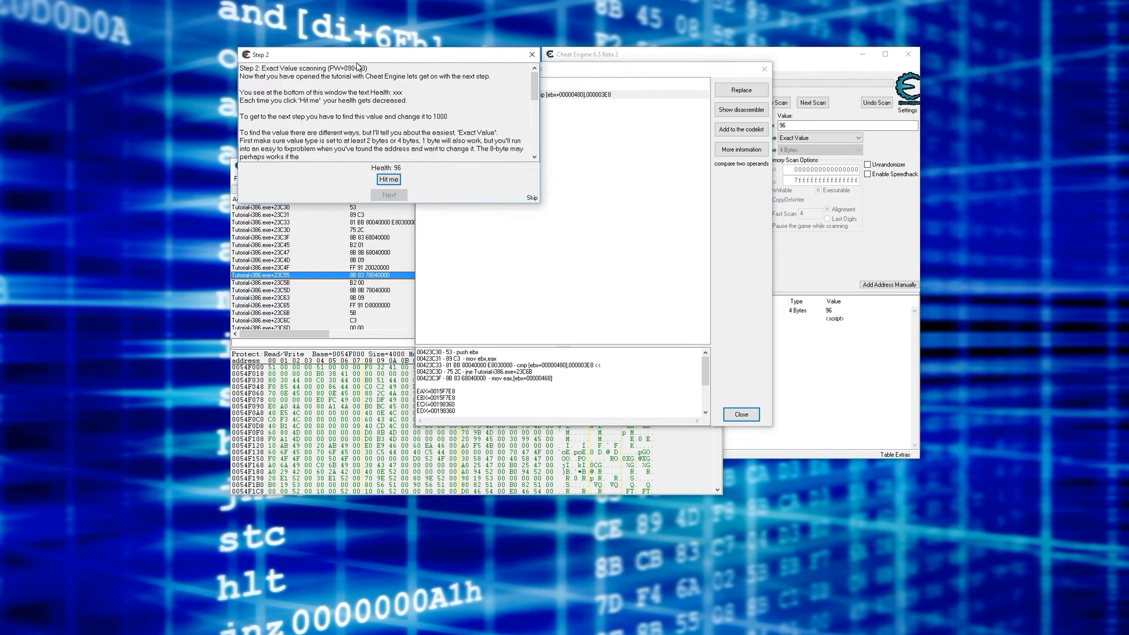
pyautogui.click(879, 417)
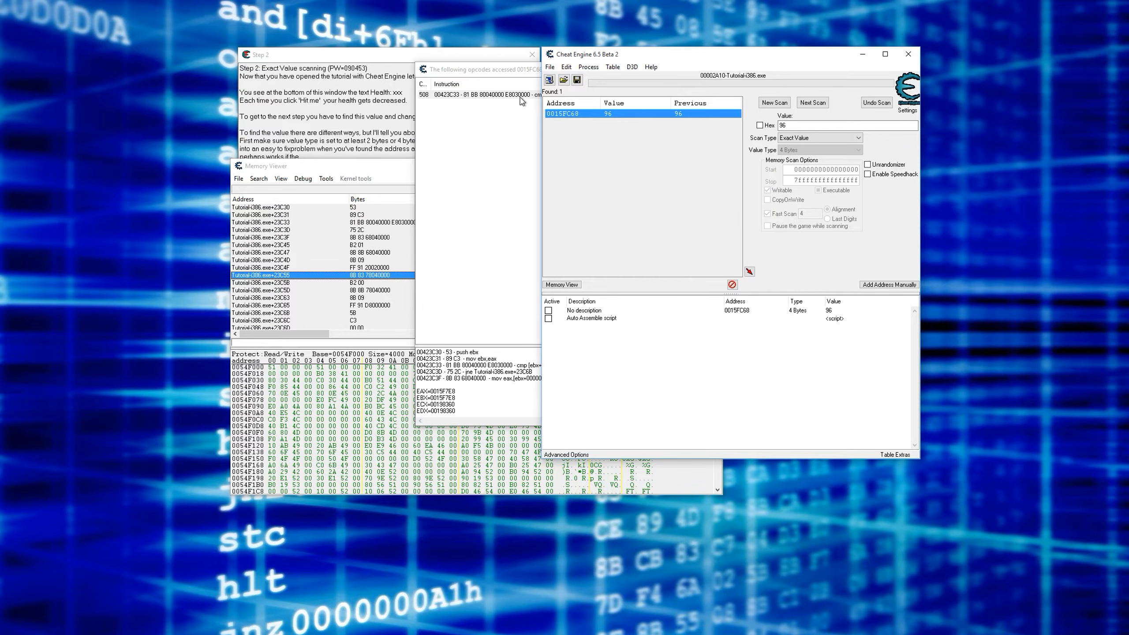
pyautogui.click(459, 75)
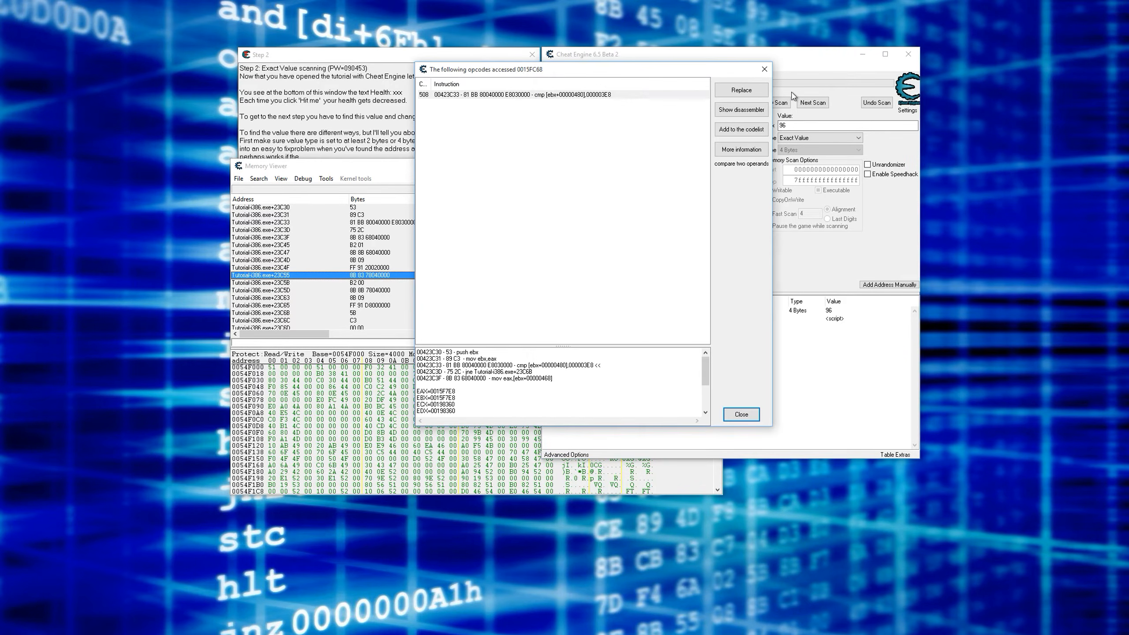
pyautogui.click(764, 69)
# - Place the Memory Viewer below the Step 2 window and activate the Auto Assemble script in the address list
pyautogui.click(409, 165)
pyautogui.moveTo(432, 170); pyautogui.dragTo(438, 217)
pyautogui.click(798, 264)
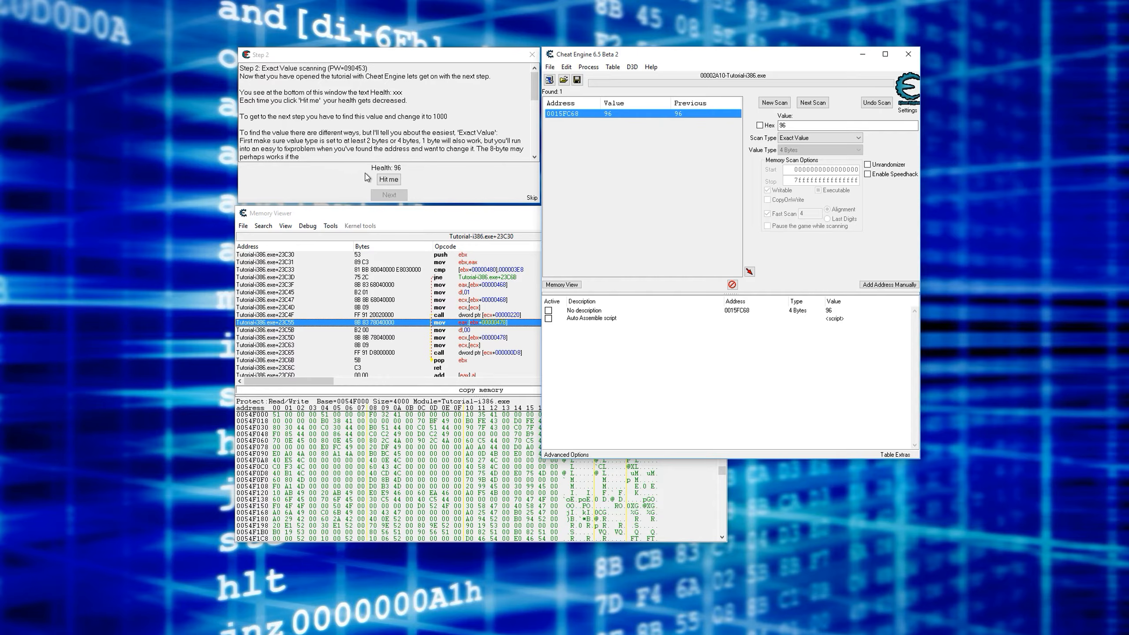
pyautogui.click(510, 292)
pyautogui.click(482, 271)
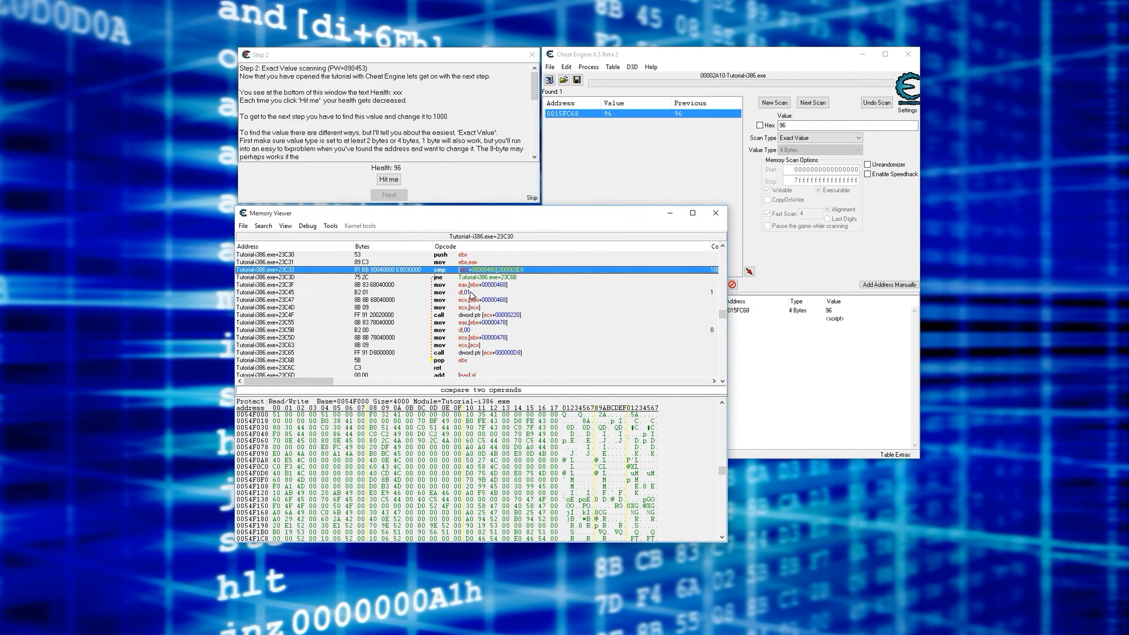
pyautogui.click(766, 385)
pyautogui.click(548, 318)
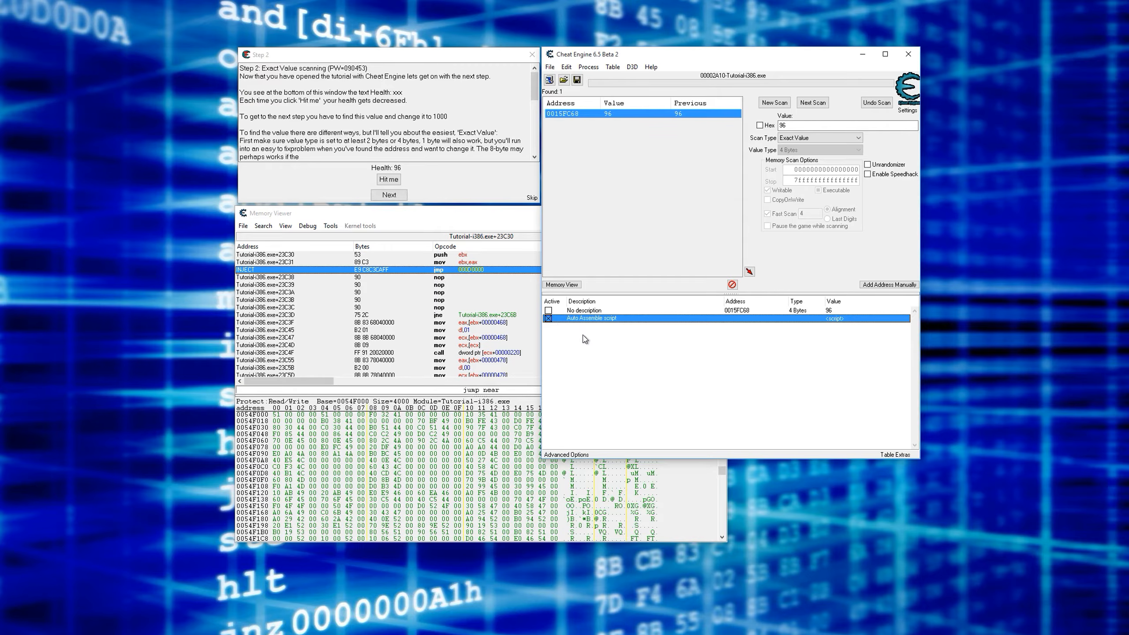
# - Follow the jmp at the INJECT location in the disassembler to the script's allocated code
pyautogui.click(467, 201)
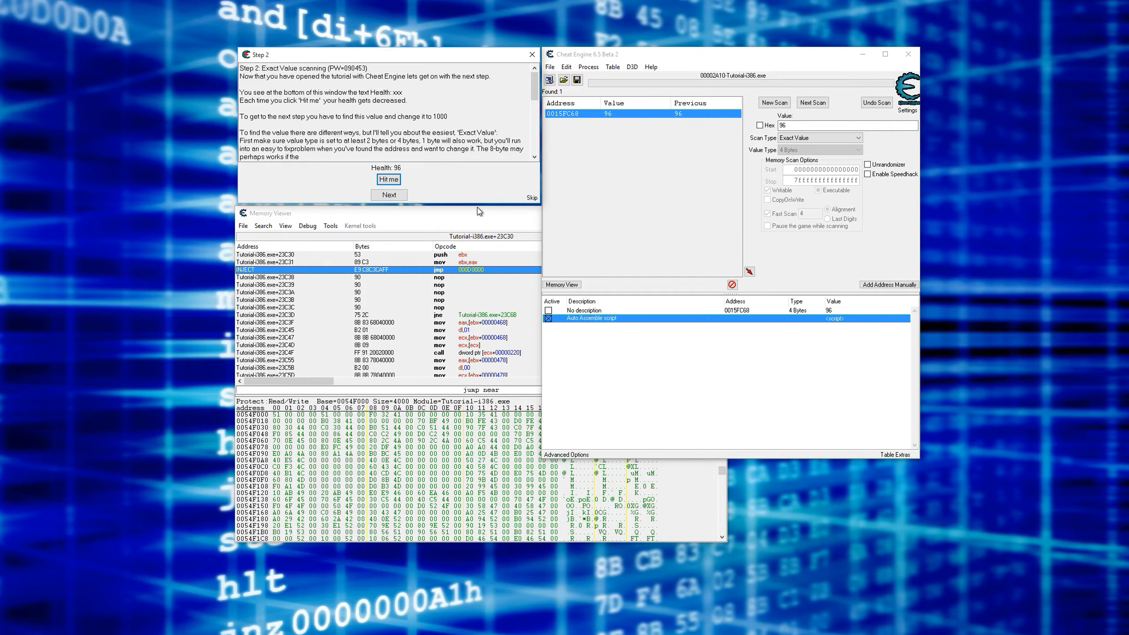
pyautogui.click(466, 272)
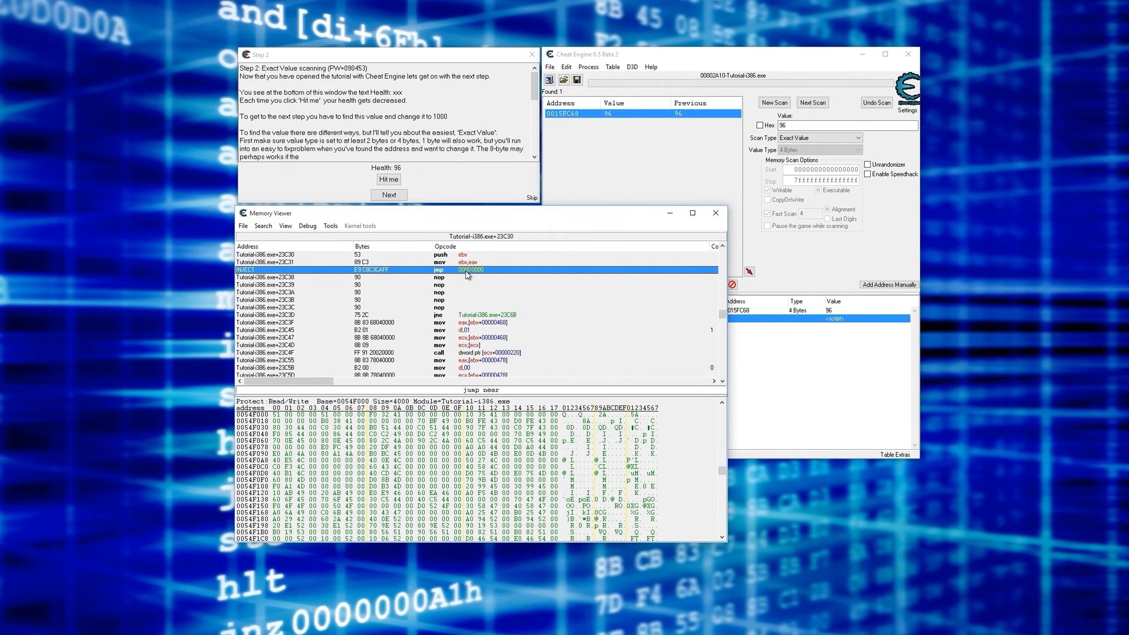
pyautogui.click(468, 256)
pyautogui.click(468, 263)
pyautogui.click(468, 269)
pyautogui.rightClick(476, 272)
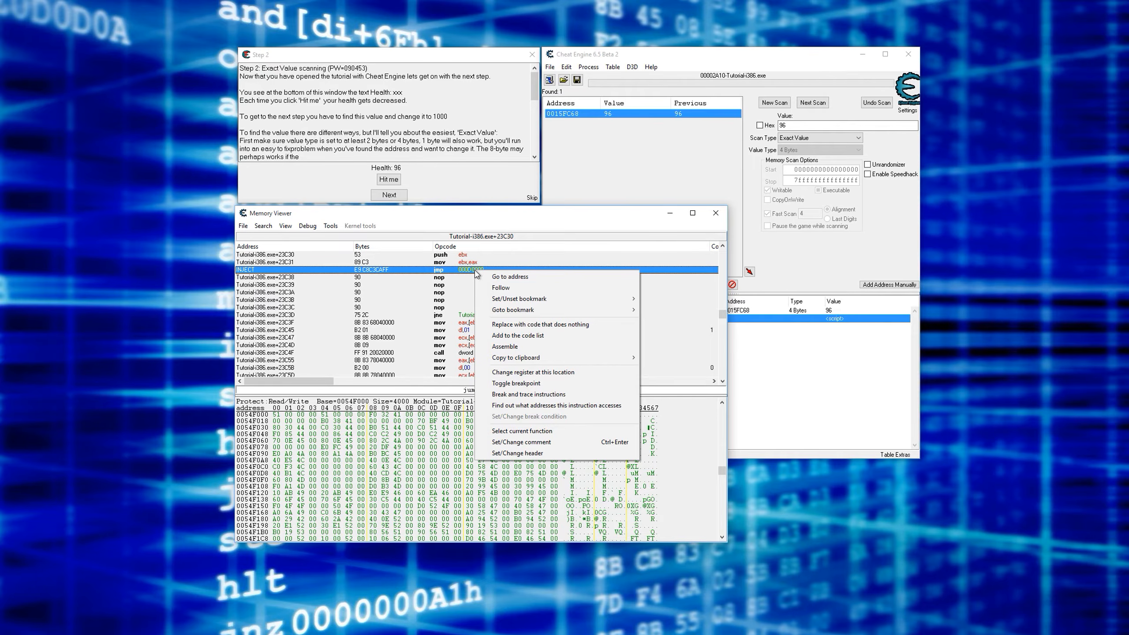
pyautogui.click(480, 288)
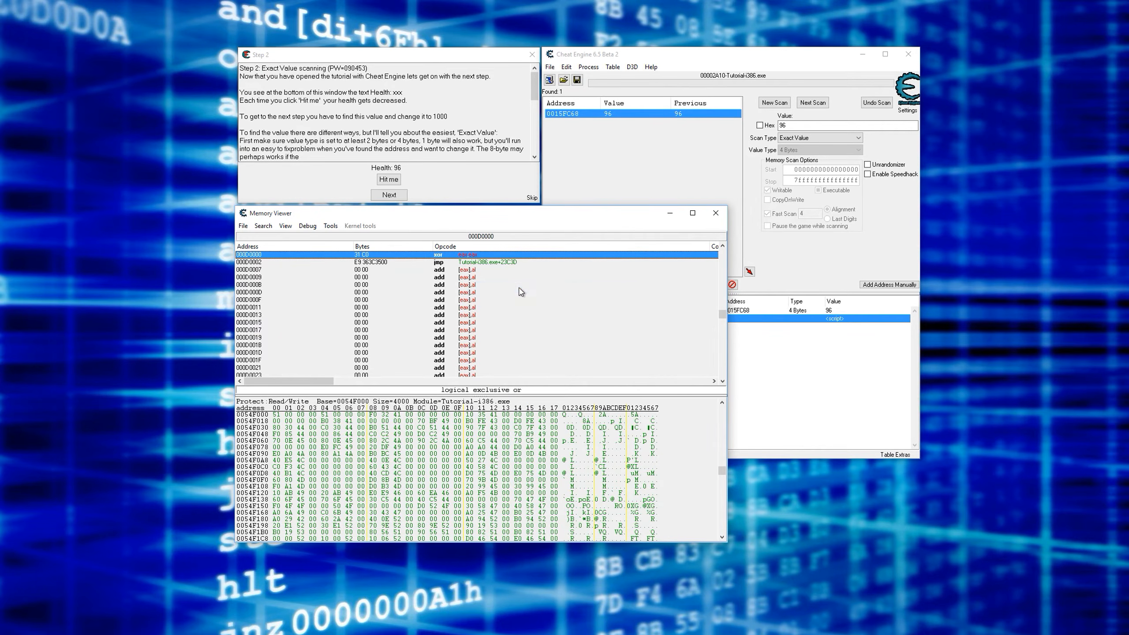
# - Follow the return jmp below the xor back to the jne and view the surrounding original code
pyautogui.click(486, 265)
pyautogui.rightClick(486, 264)
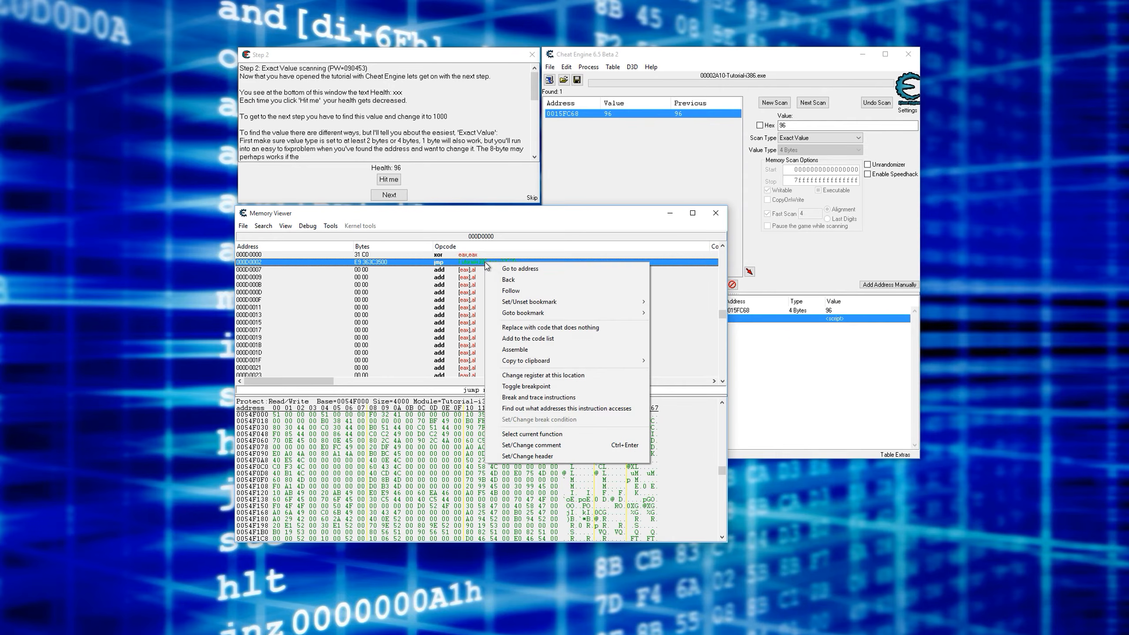
pyautogui.click(546, 289)
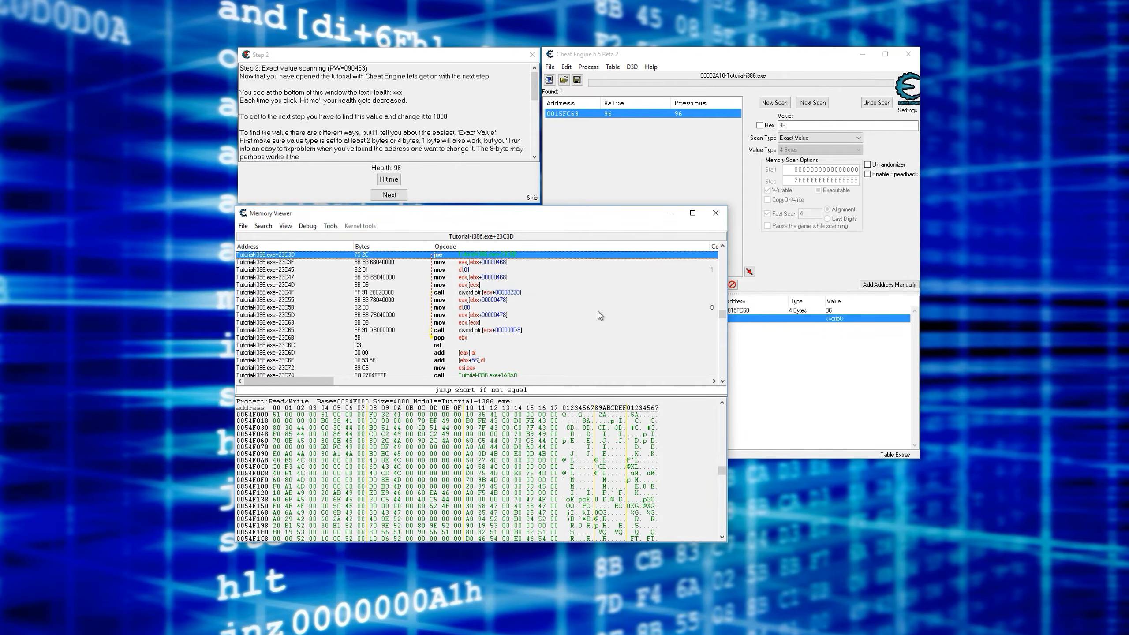
pyautogui.scroll(3, 597, 313)
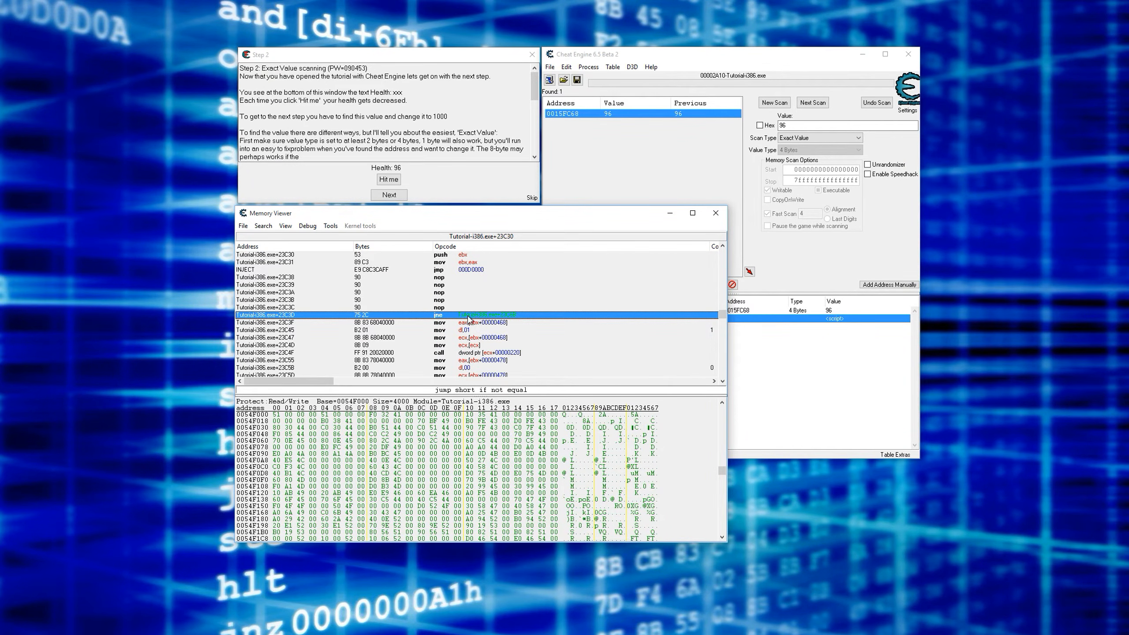
# - Align the Memory Viewer directly under the Step 2 window and deactivate the Auto Assemble script
pyautogui.click(469, 181)
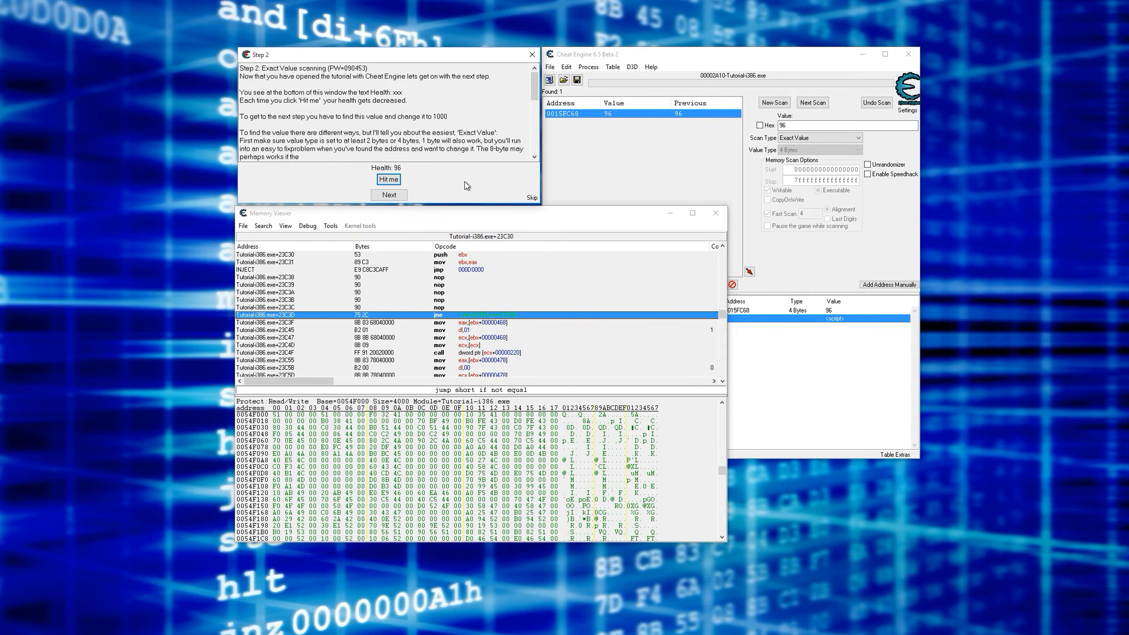
pyautogui.scroll(2, 501, 304)
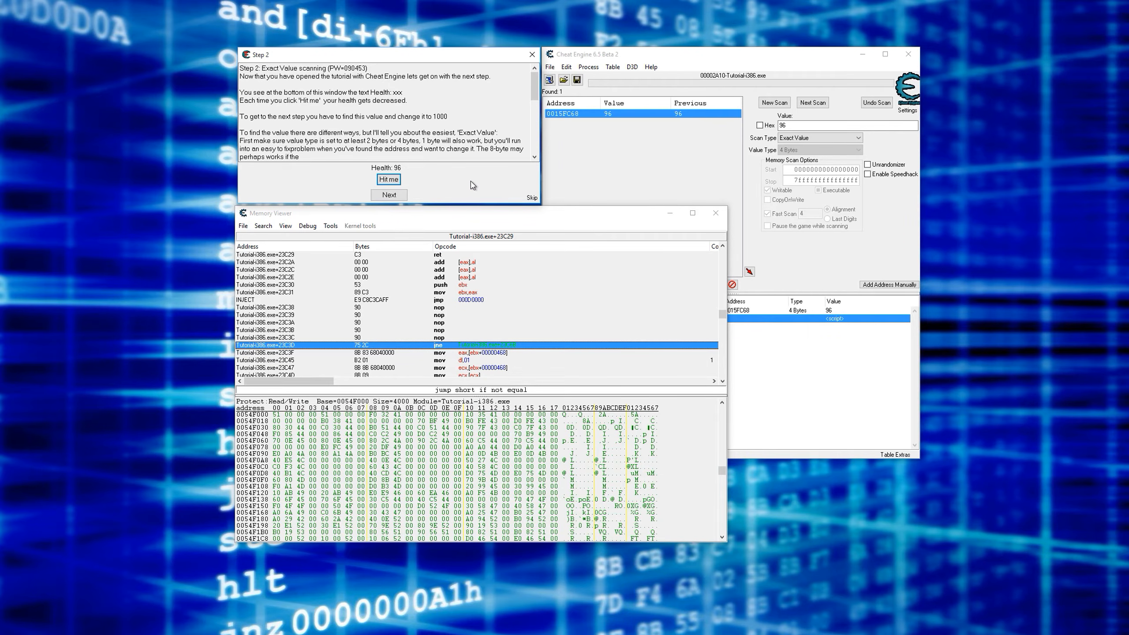
pyautogui.moveTo(488, 215); pyautogui.dragTo(491, 212)
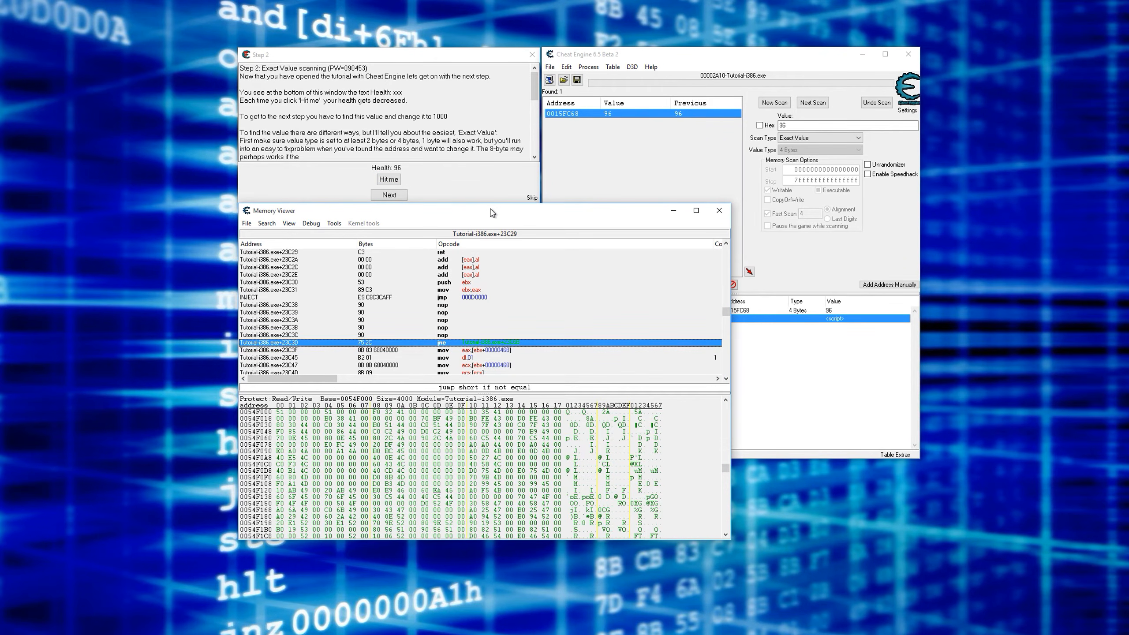
pyautogui.click(624, 182)
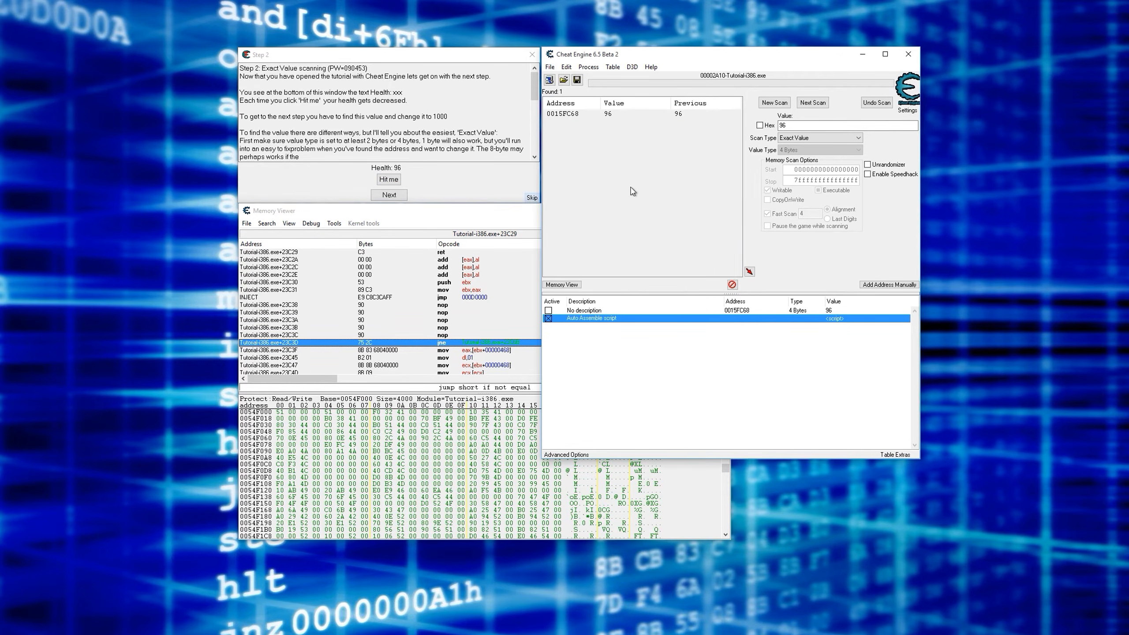
pyautogui.click(548, 318)
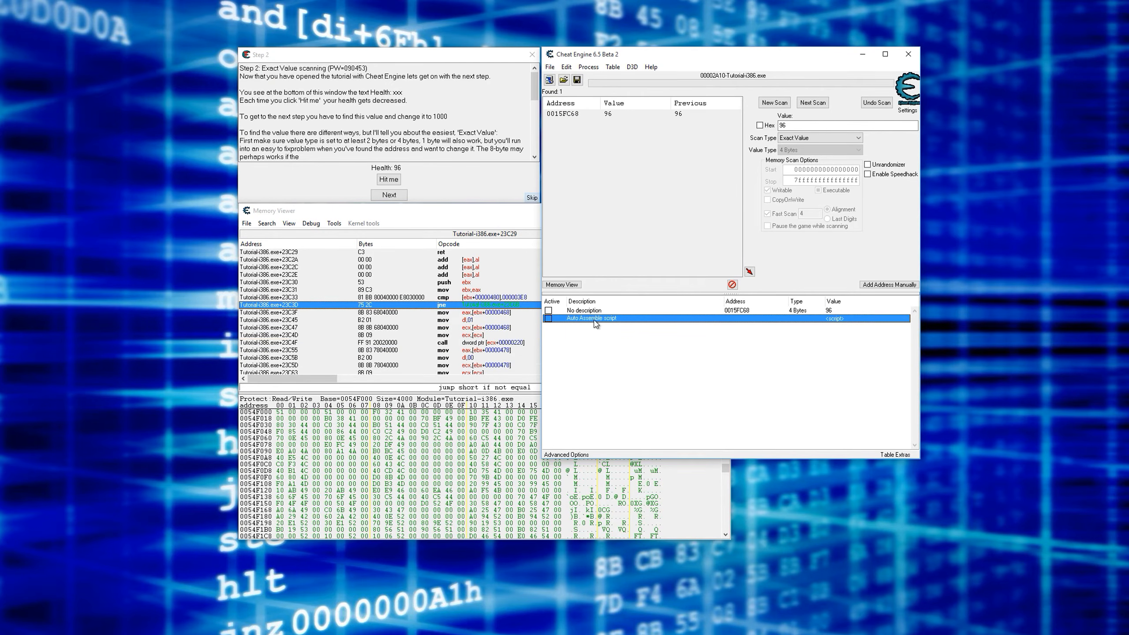
# - Open the Auto Assemble script from the address list and examine its aobscanmodule byte pattern and injection code
pyautogui.doubleClick(835, 320)
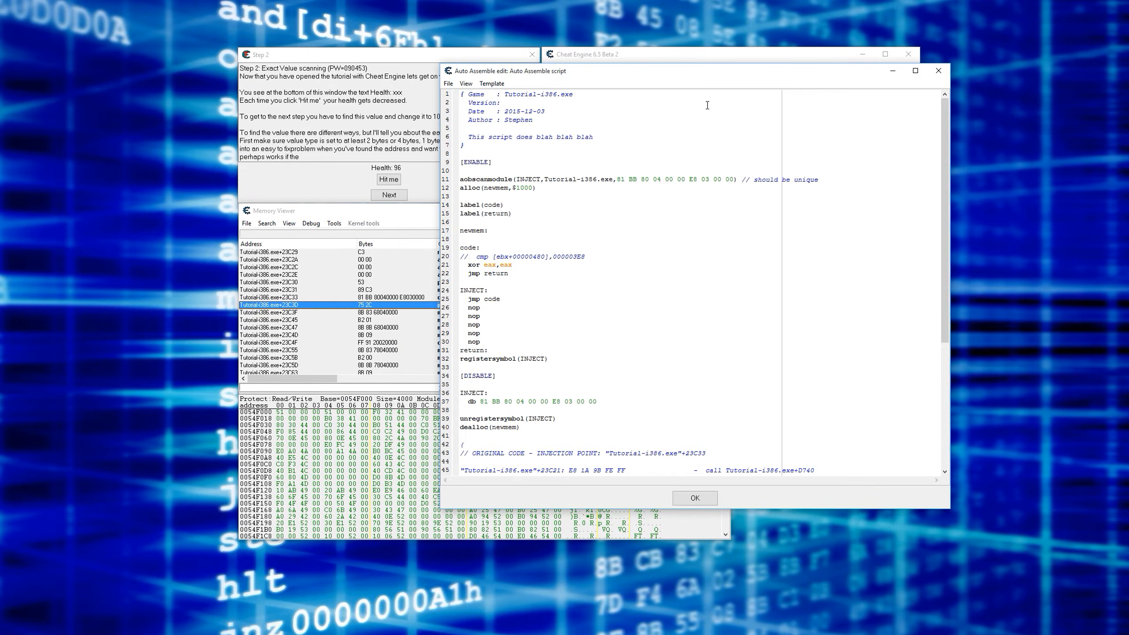
pyautogui.moveTo(677, 80); pyautogui.dragTo(572, 75)
pyautogui.moveTo(513, 176); pyautogui.dragTo(630, 172)
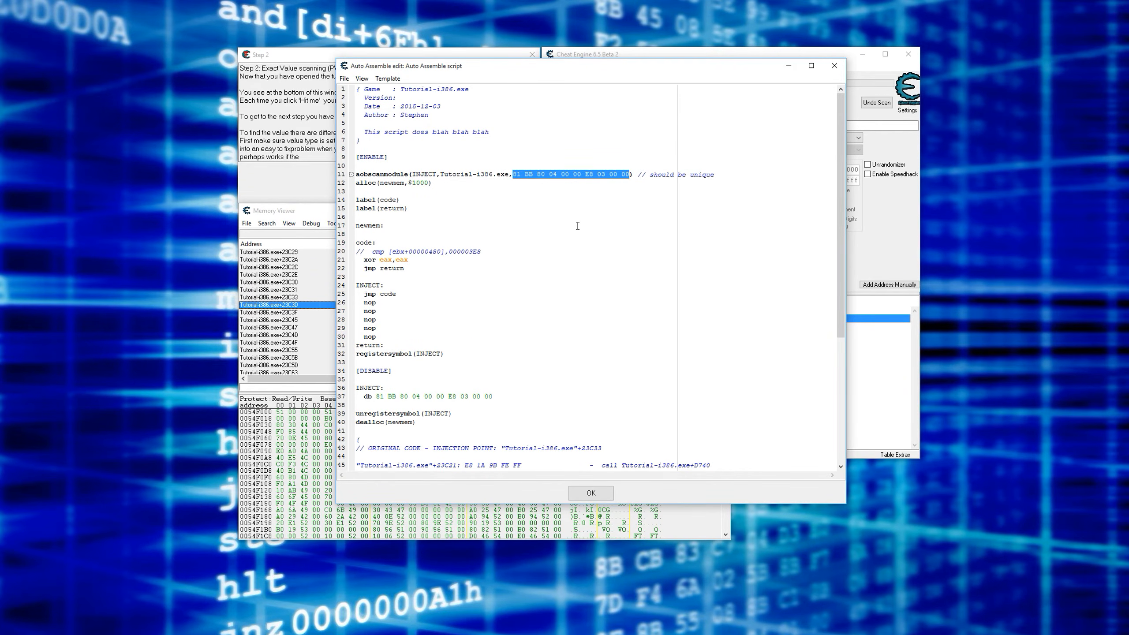
pyautogui.scroll(-2, 577, 226)
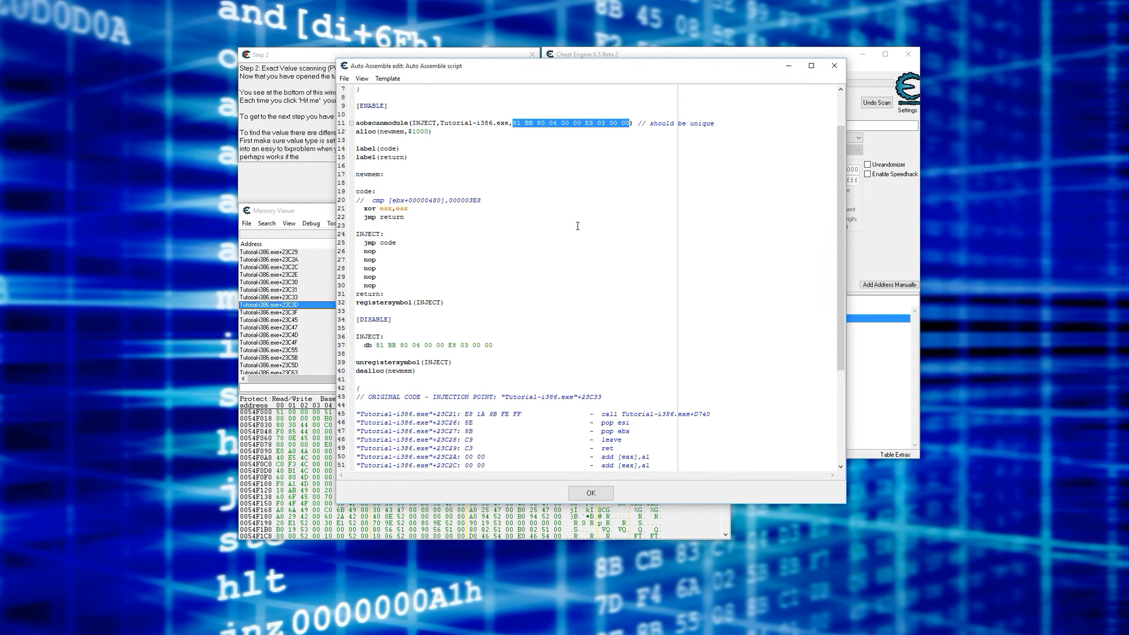
pyautogui.click(569, 228)
pyautogui.click(286, 156)
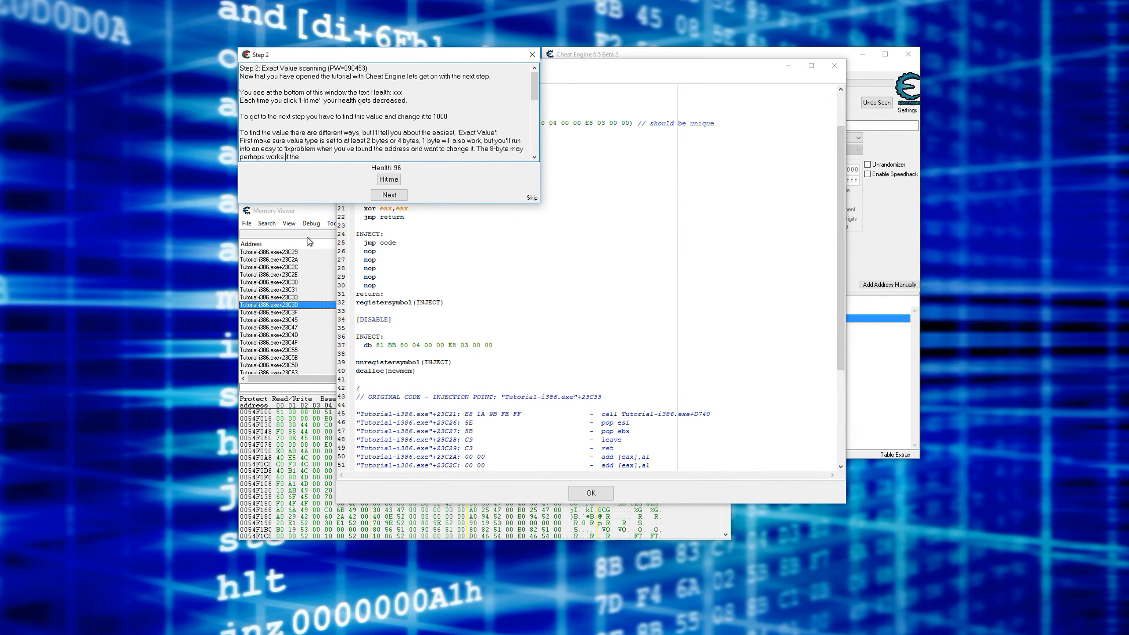
pyautogui.click(308, 267)
pyautogui.click(304, 174)
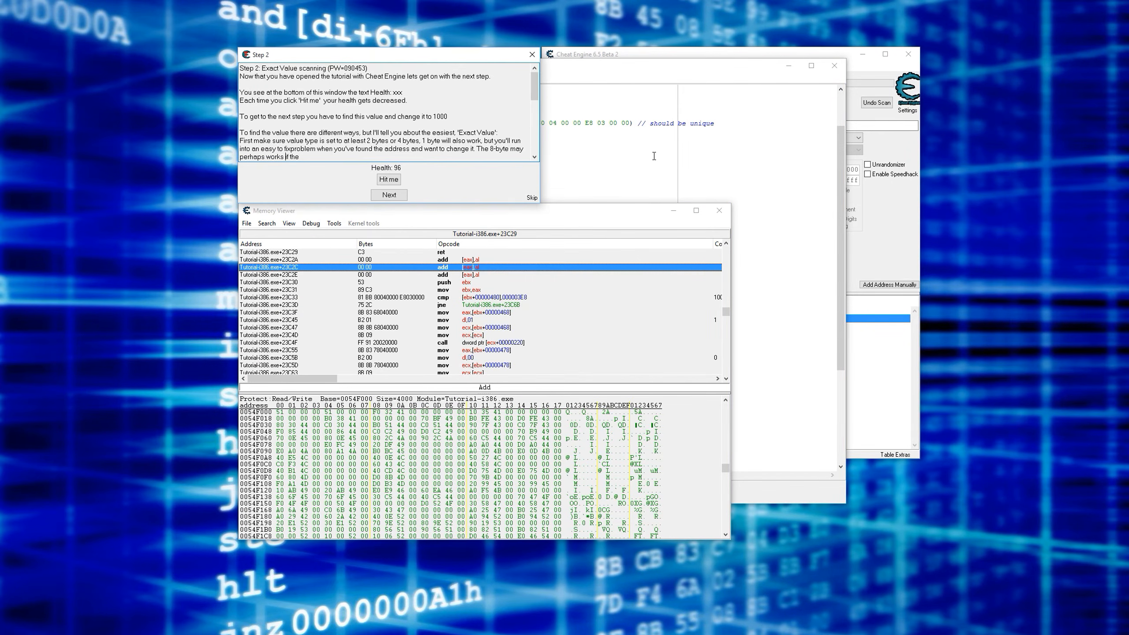
pyautogui.click(654, 157)
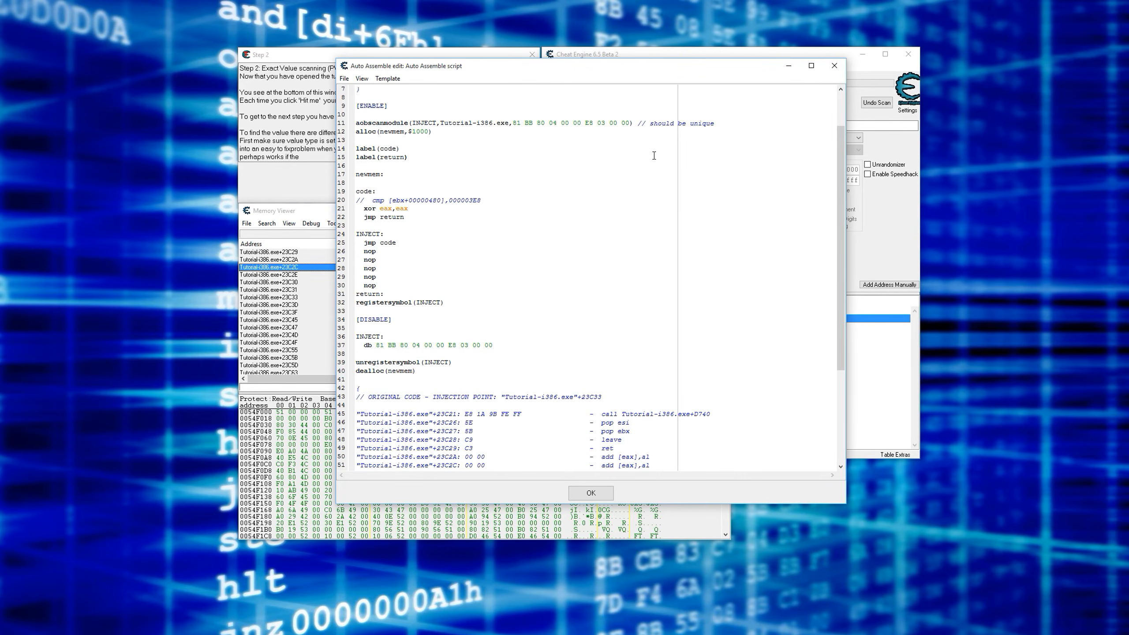
pyautogui.moveTo(467, 66)
pyautogui.mouseDown()
pyautogui.moveTo(511, 76)
pyautogui.moveTo(484, 79)
pyautogui.mouseUp()
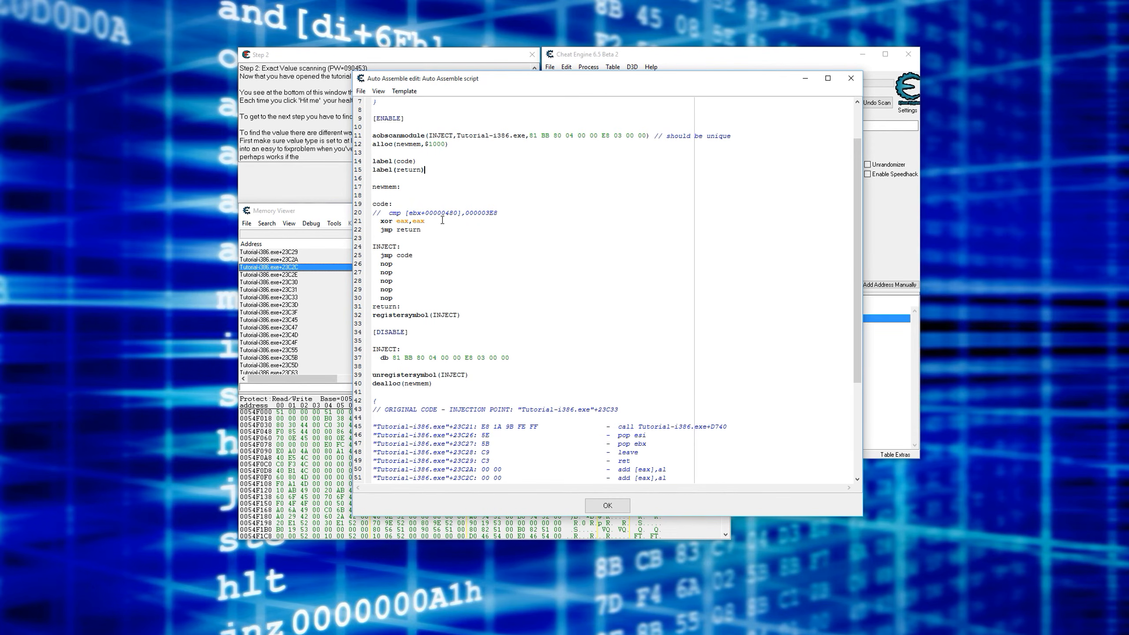
# - Advance the tutorial from Step 2 to Step 3 and select the password in the new step's heading
pyautogui.click(336, 186)
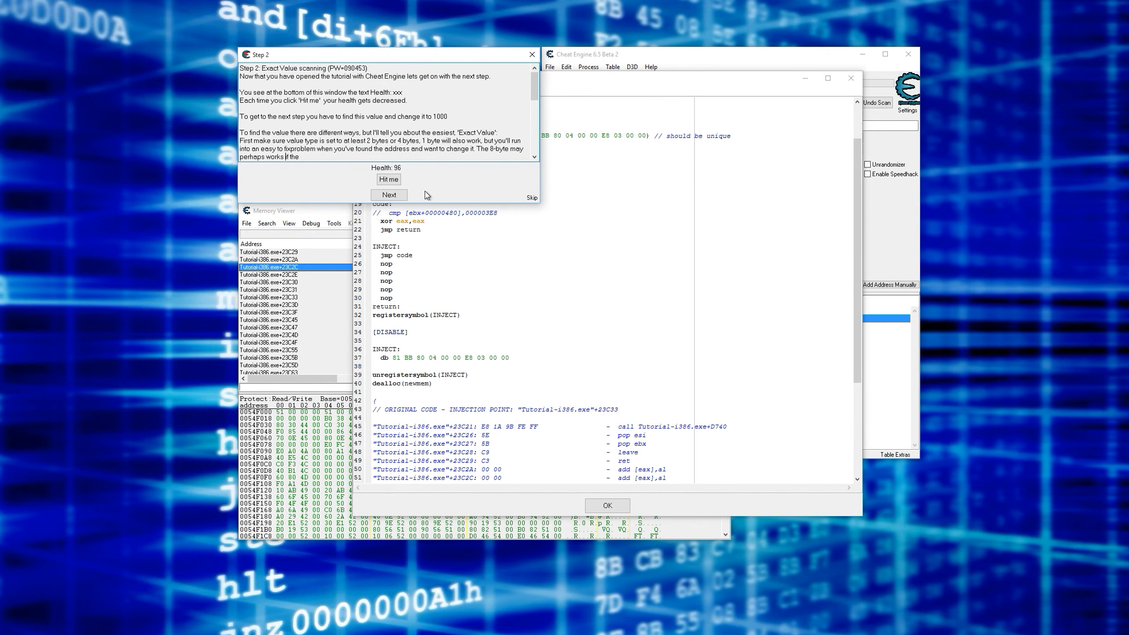
pyautogui.click(403, 195)
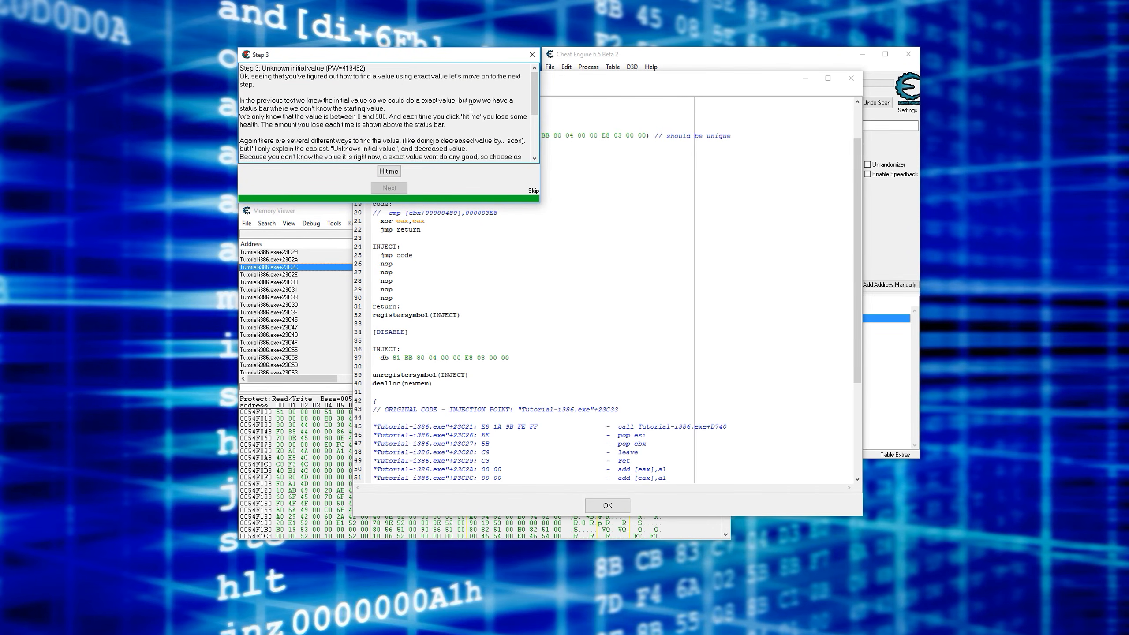
pyautogui.moveTo(327, 68); pyautogui.dragTo(364, 67)
pyautogui.click(537, 228)
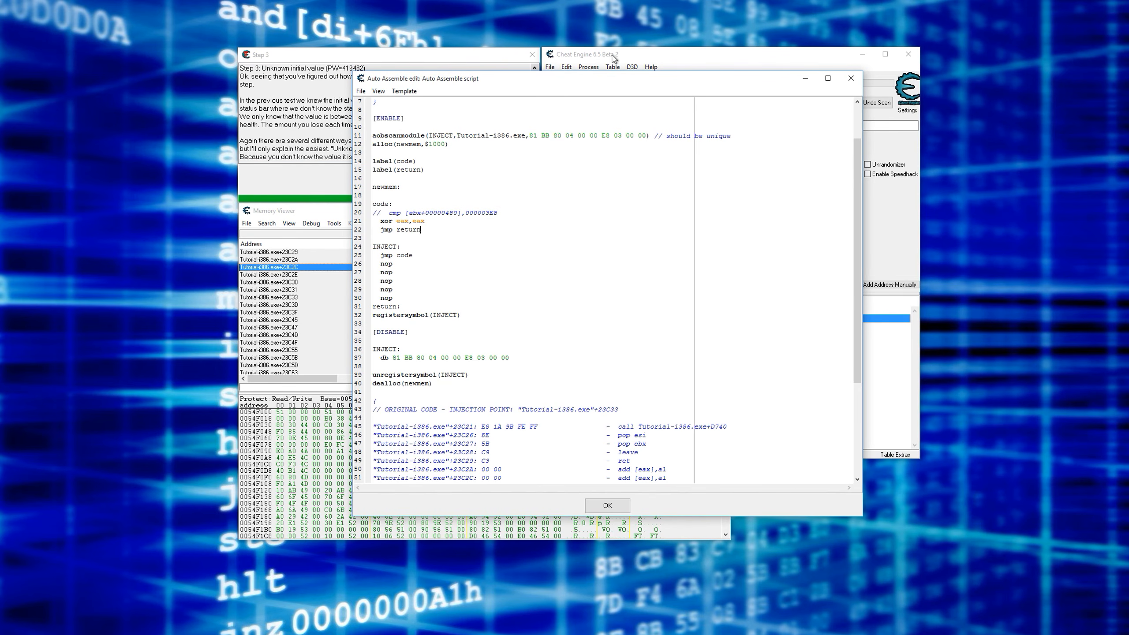
pyautogui.click(689, 55)
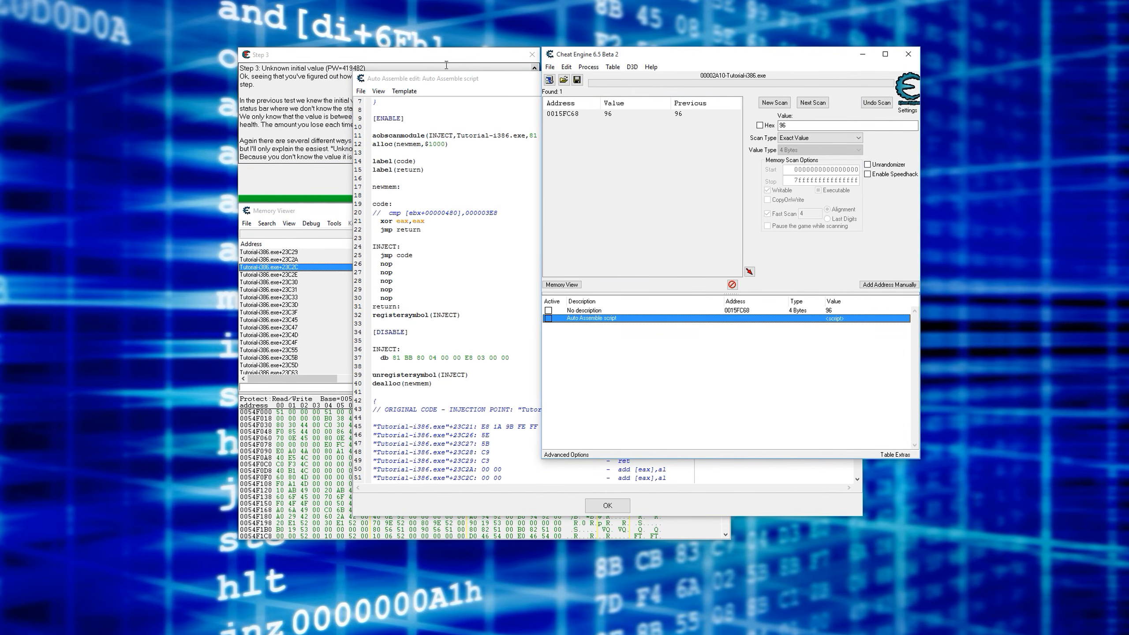
pyautogui.click(651, 67)
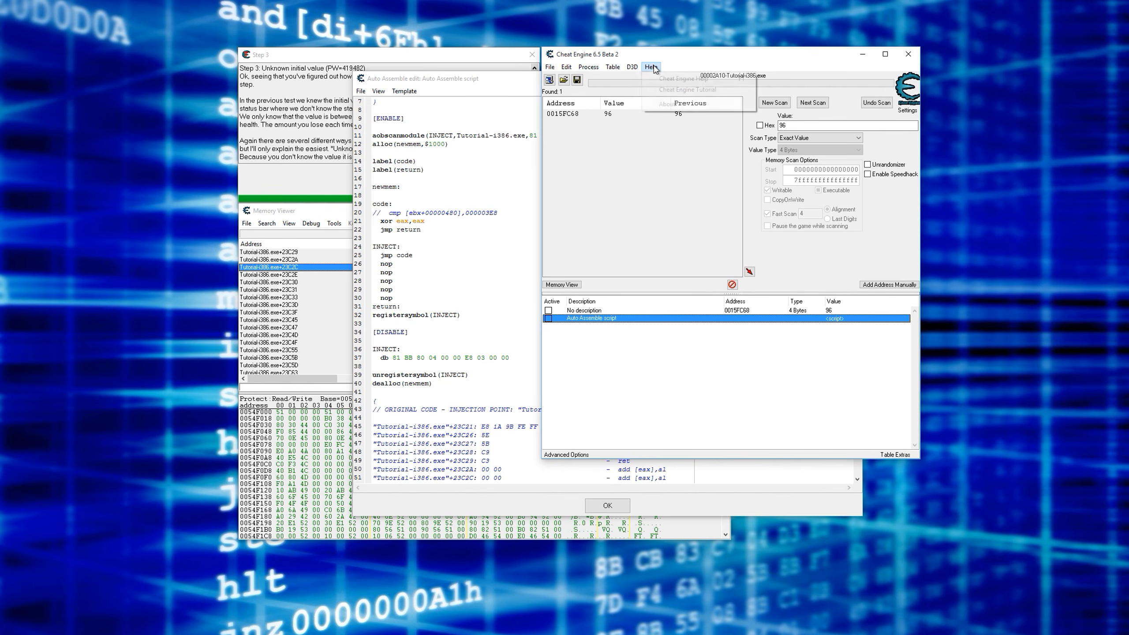
pyautogui.click(661, 224)
pyautogui.click(469, 57)
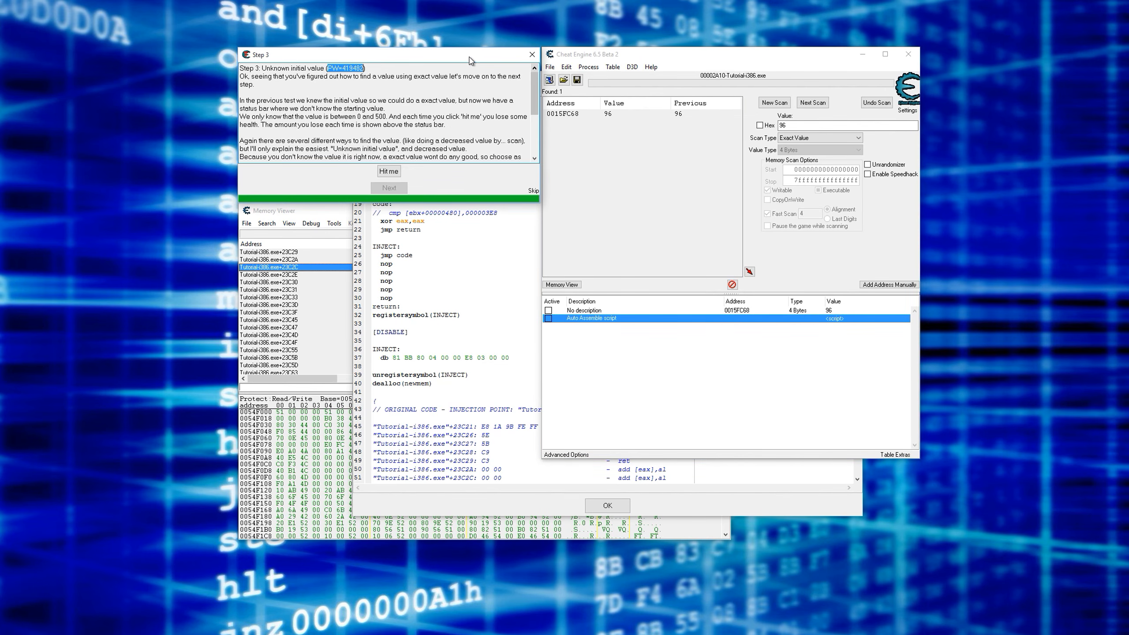
pyautogui.click(501, 262)
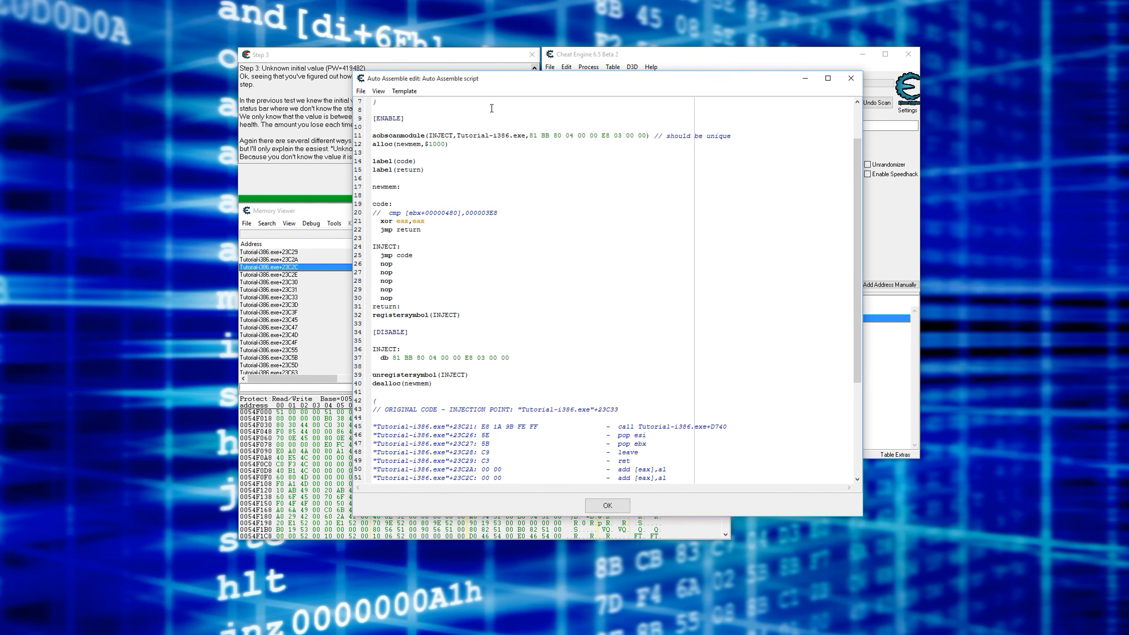
pyautogui.click(497, 56)
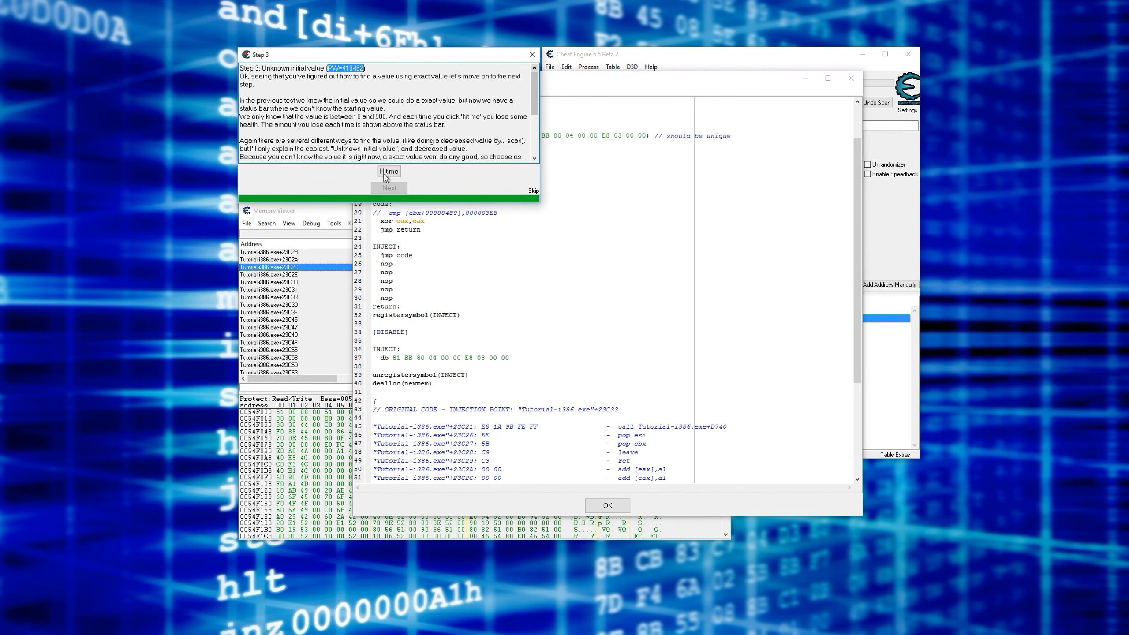
pyautogui.click(327, 217)
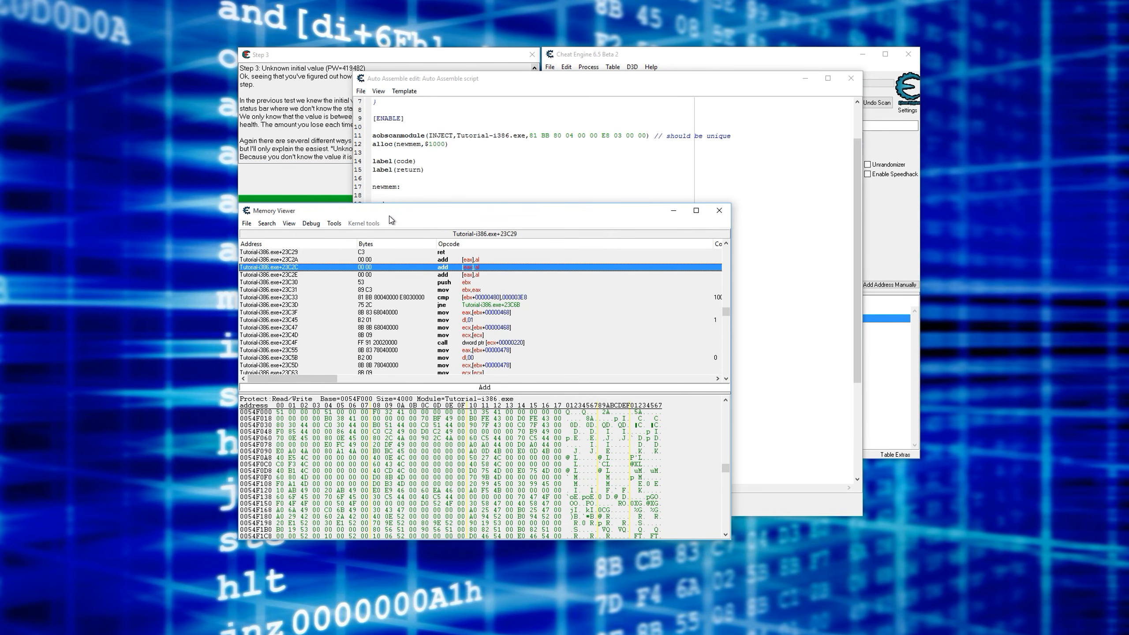
pyautogui.click(686, 83)
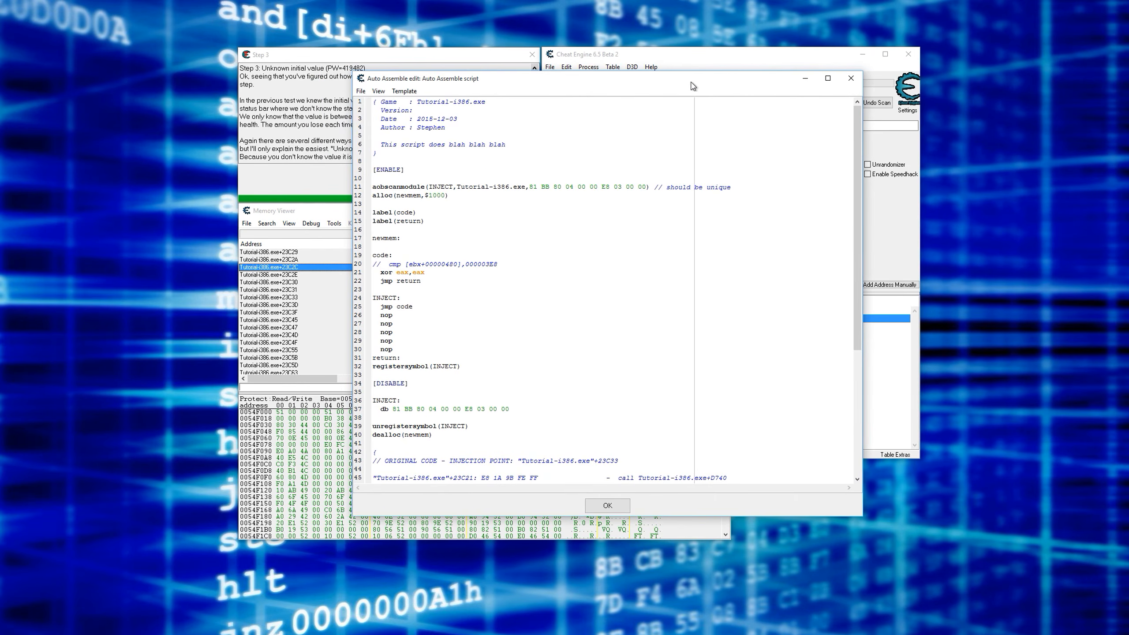
pyautogui.moveTo(692, 83)
pyautogui.mouseDown()
pyautogui.moveTo(722, 100)
pyautogui.moveTo(672, 75)
pyautogui.mouseUp()
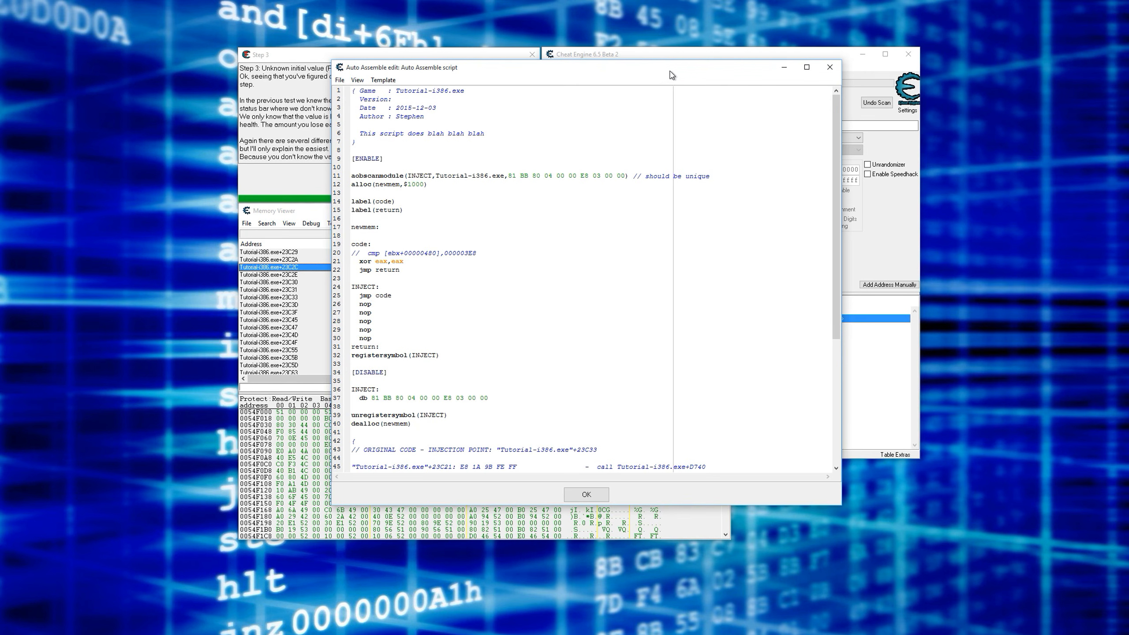